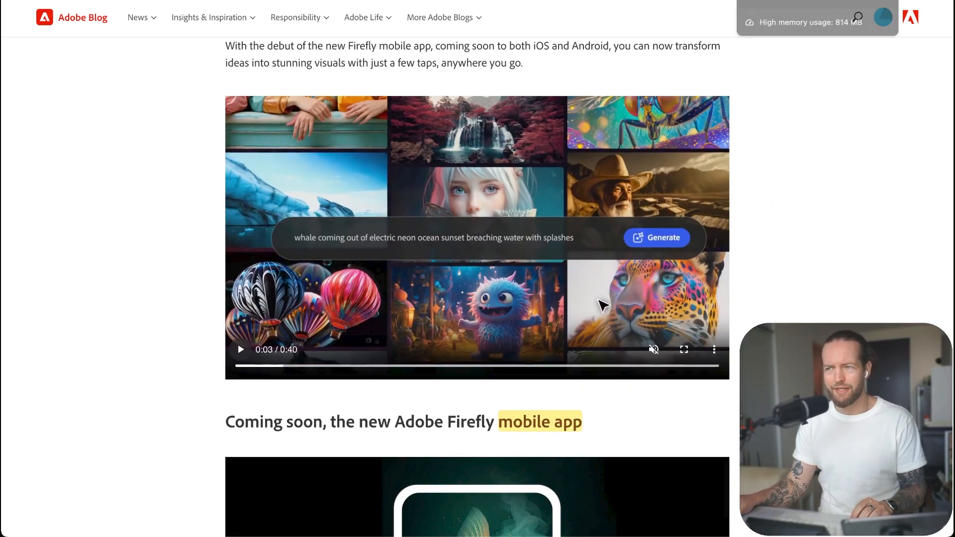
- Switch to Firefly's Text to image page and open the list of available image models
left_click(768, 1)
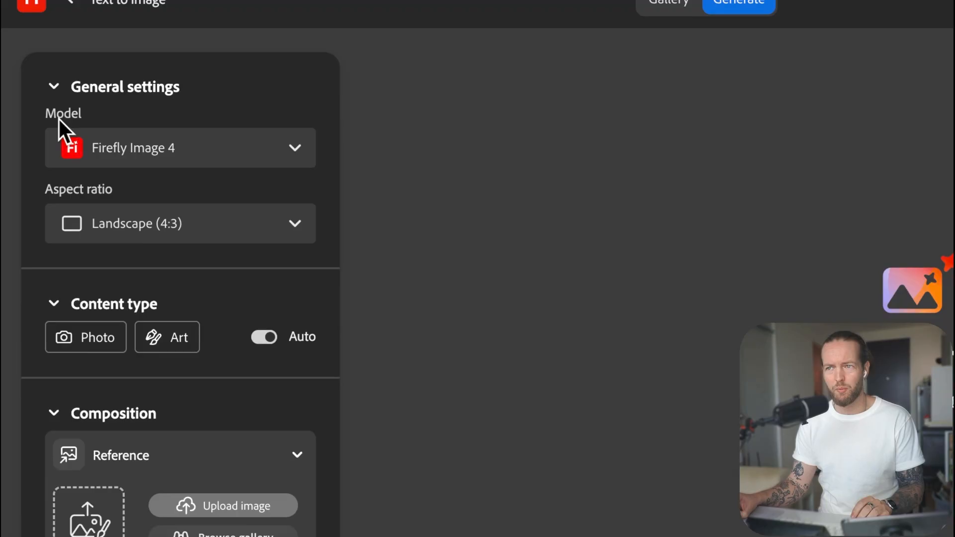
left_click(189, 156)
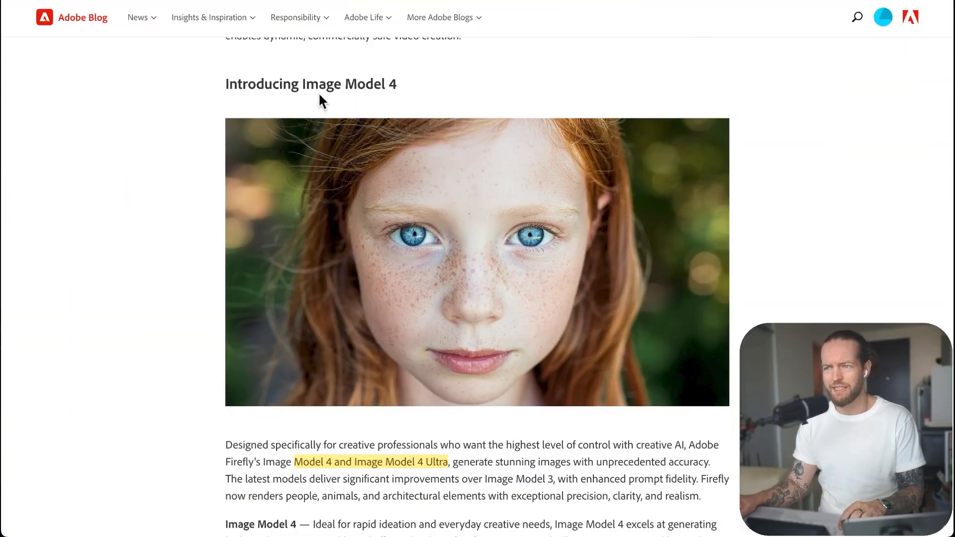
- Read the Adobe Blog article's introduction and Image Model 4 section, marking the sentence about integration with Photoshop web
scroll(478, 283, "down", 5)
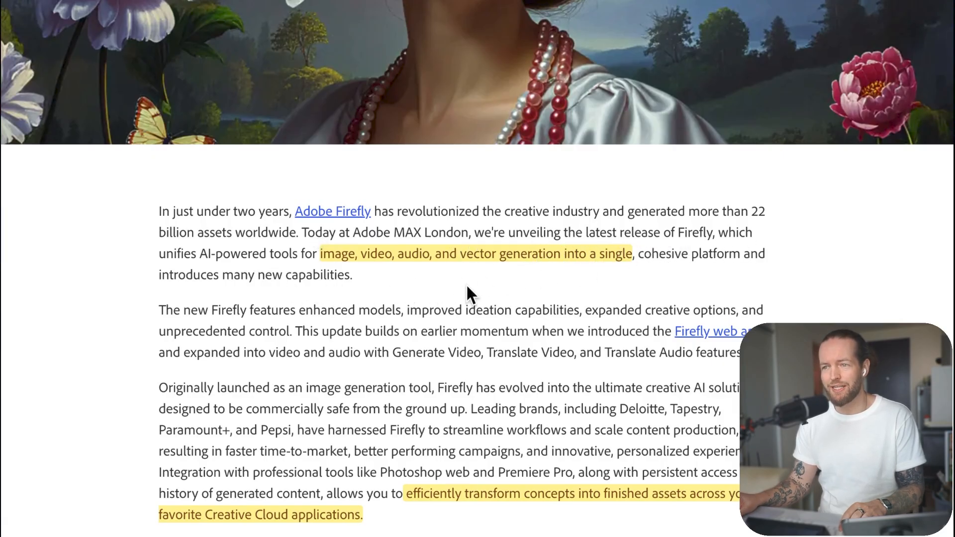
scroll(154, 249, "down", 5)
left_click_drag(155, 246, 426, 244)
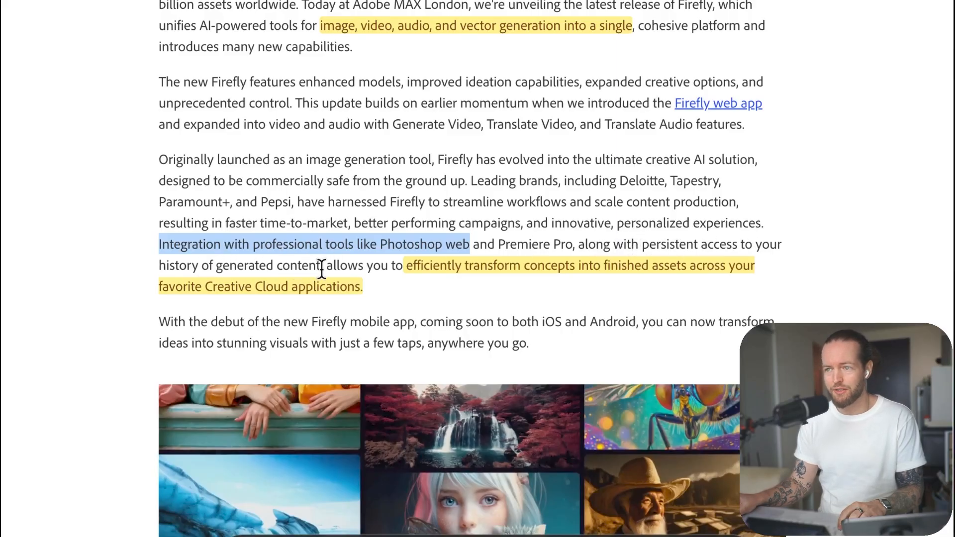
mouse_move(409, 271)
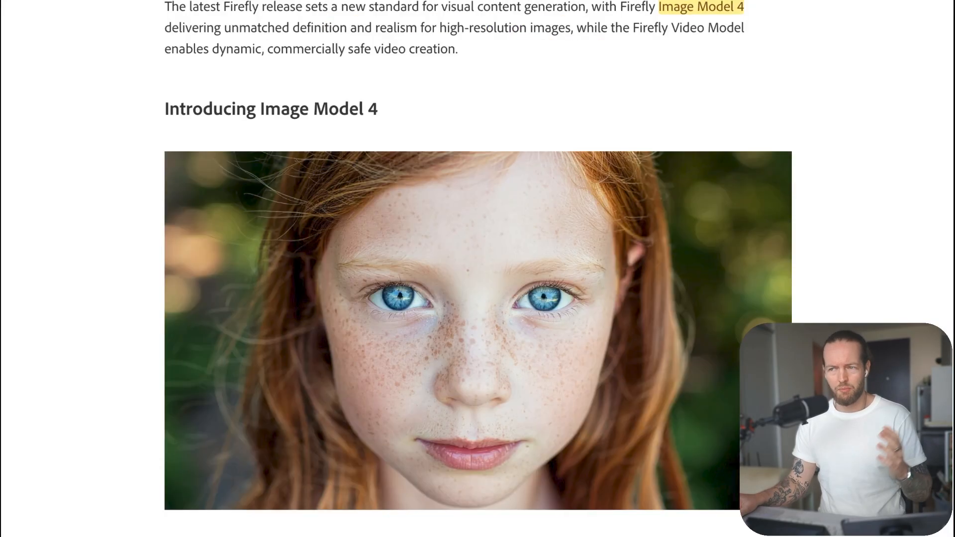
scroll(478, 269, "down", 5)
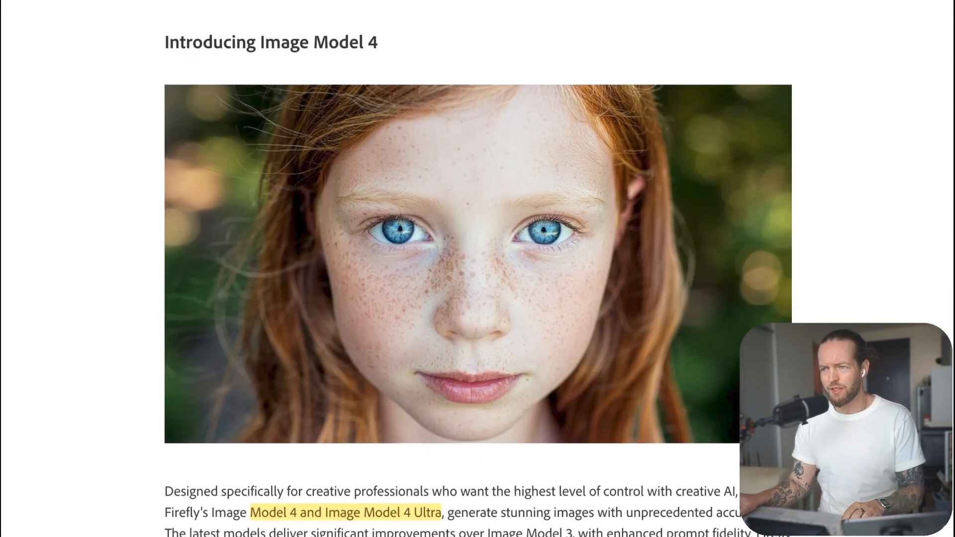
scroll(477, 268, "down", 4)
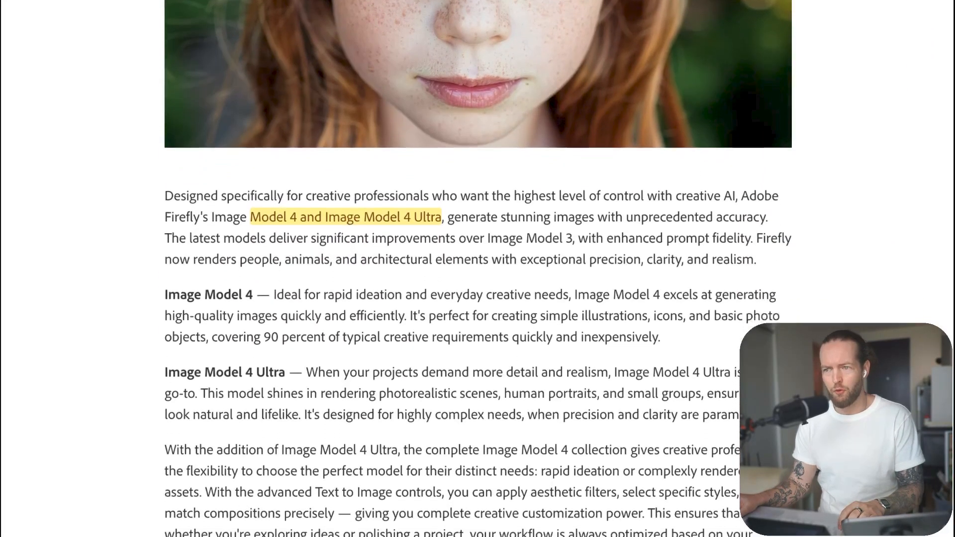
- Examine the article's portrait and group photo samples and compare them with their prompts
scroll(387, 291, "down", 9)
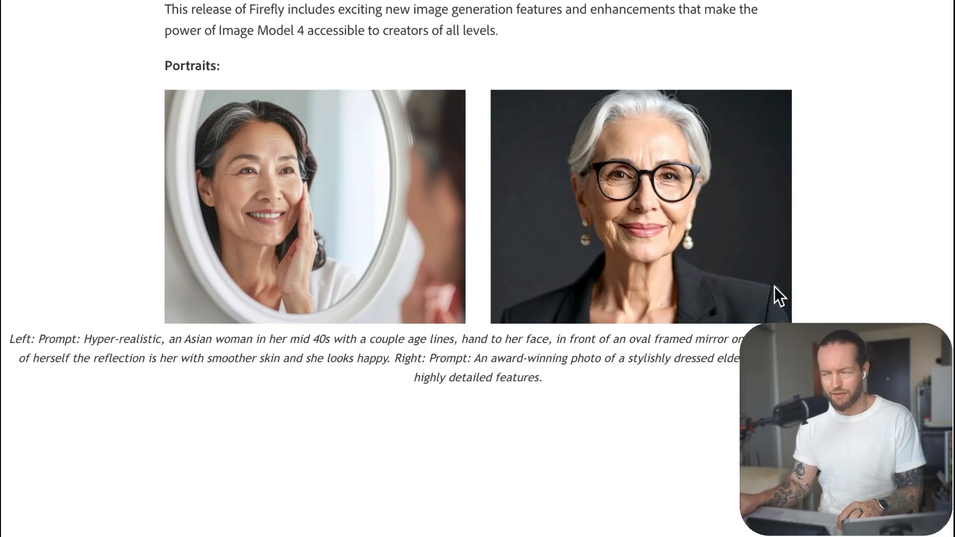
scroll(478, 269, "down", 2)
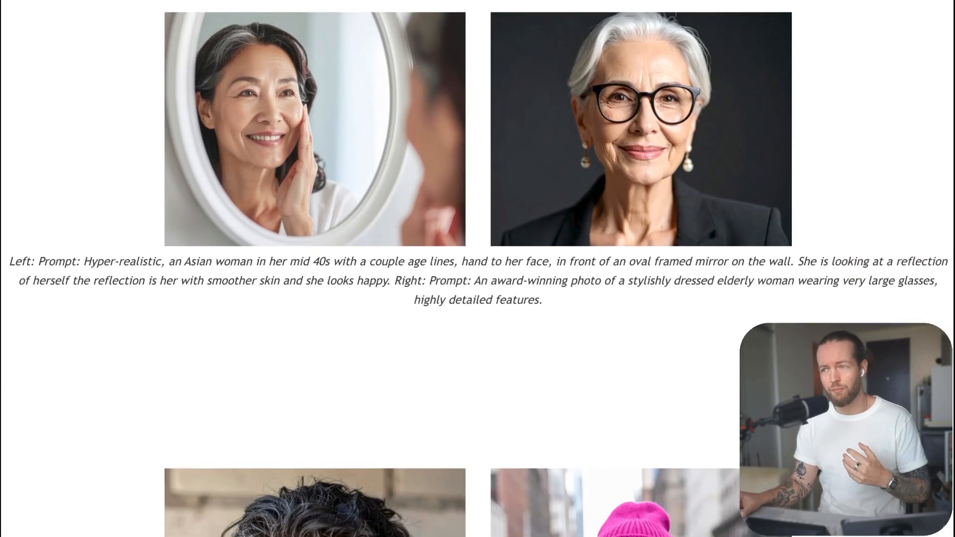
scroll(477, 269, "down", 5)
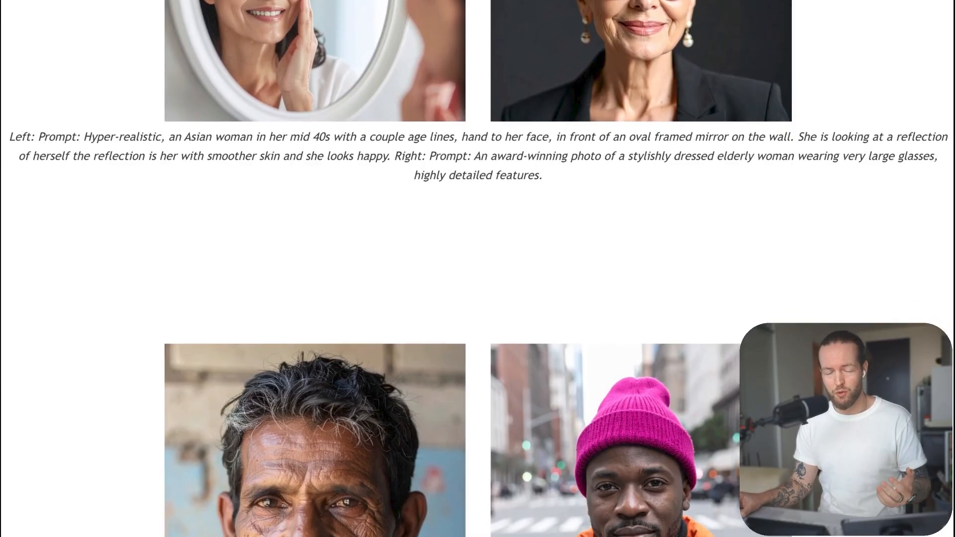
scroll(478, 269, "down", 4)
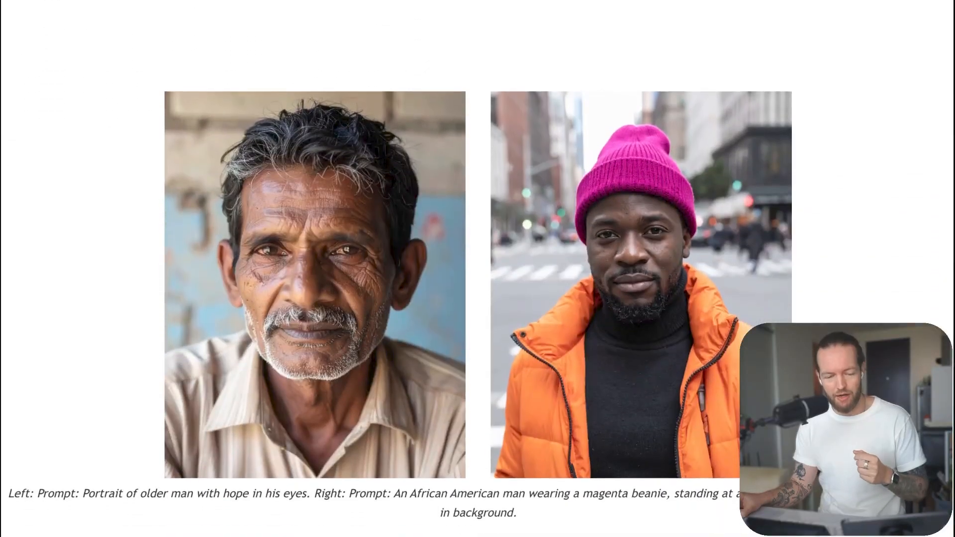
scroll(477, 269, "down", 1)
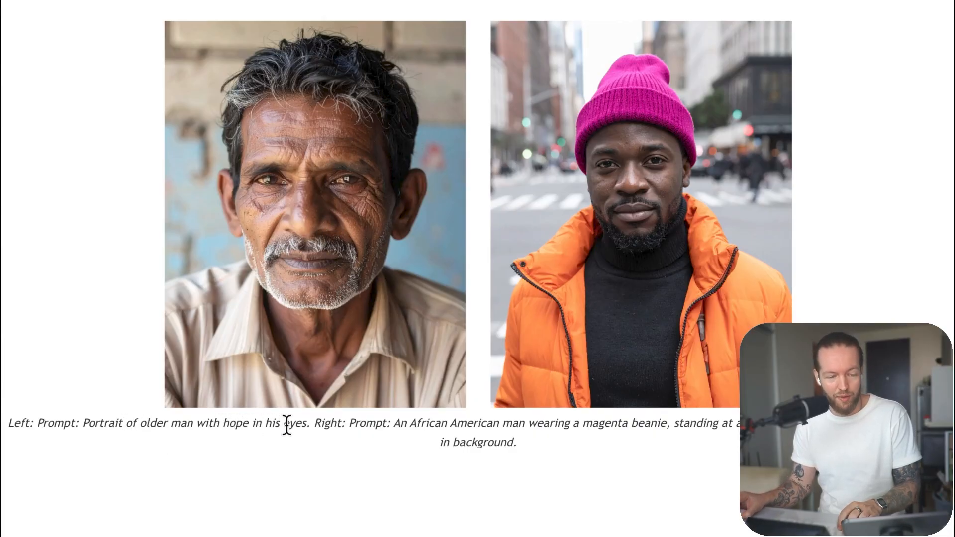
scroll(544, 455, "down", 1)
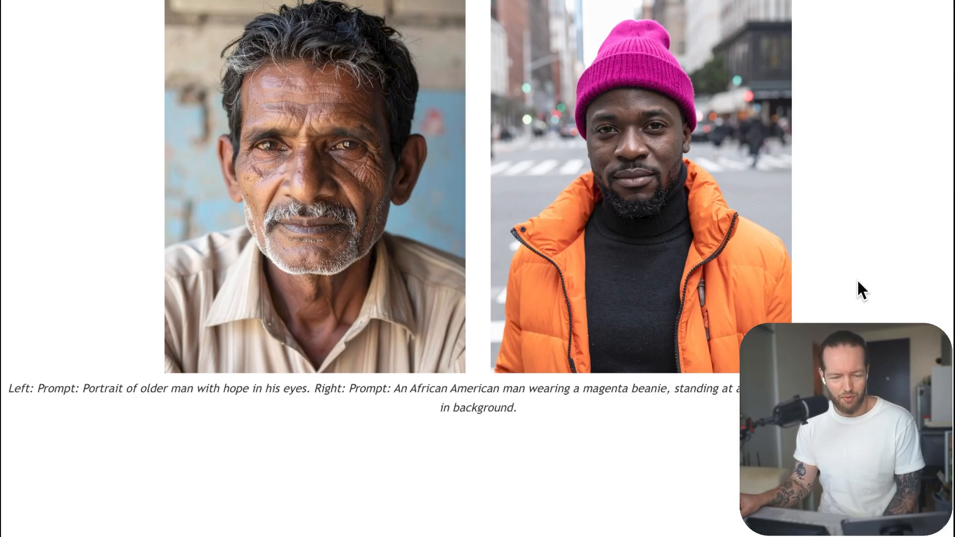
scroll(857, 281, "down", 8)
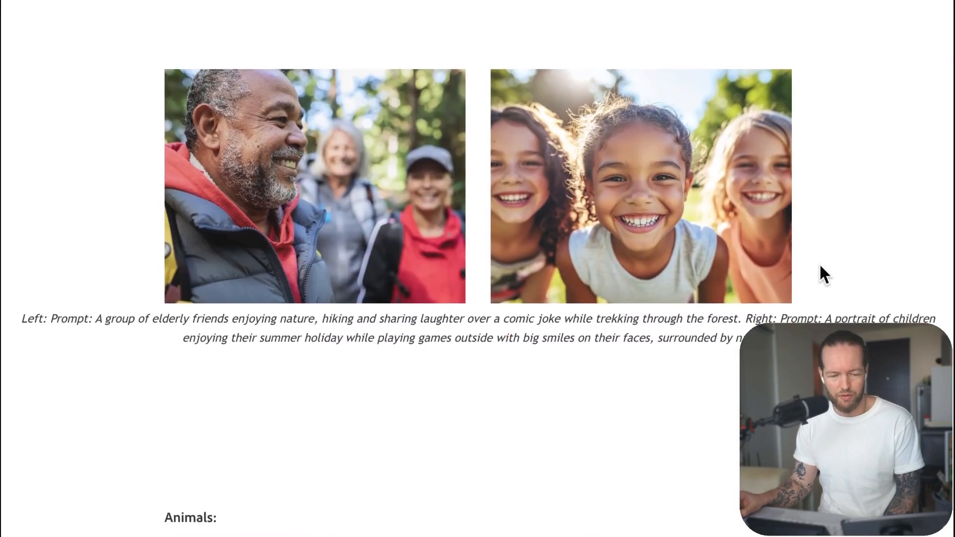
scroll(840, 267, "down", 1)
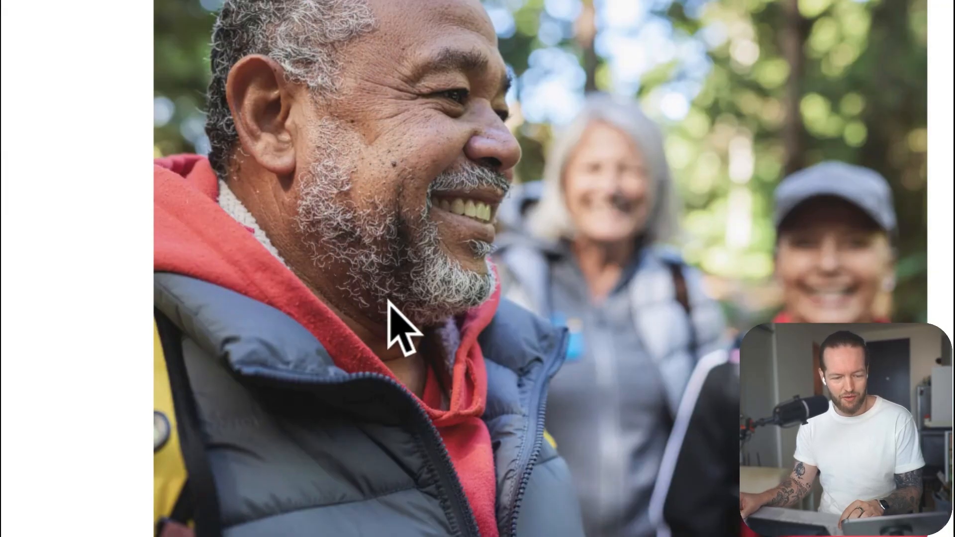
scroll(398, 470, "down", 3)
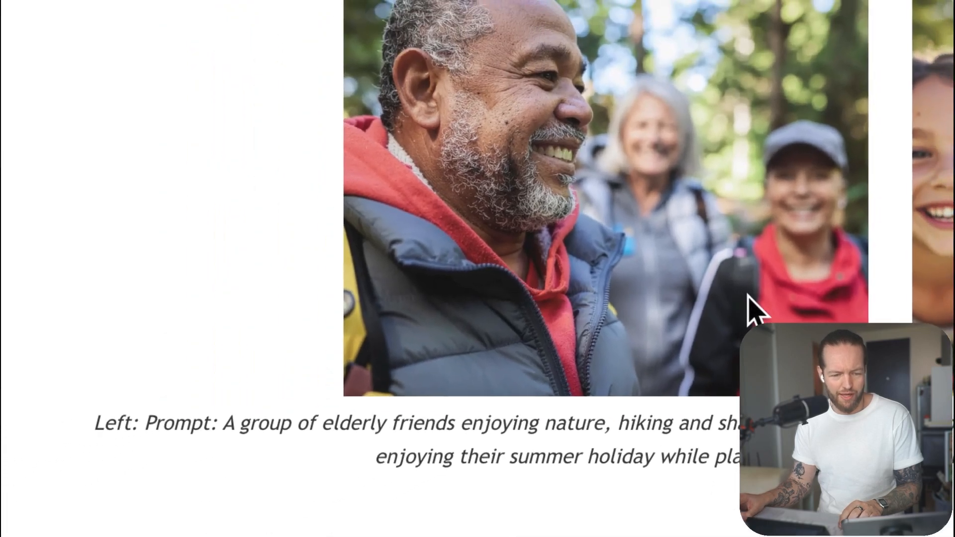
- Review the article's animal and architecture sample images together with their prompts
scroll(452, 473, "down", 6)
scroll(453, 465, "down", 2)
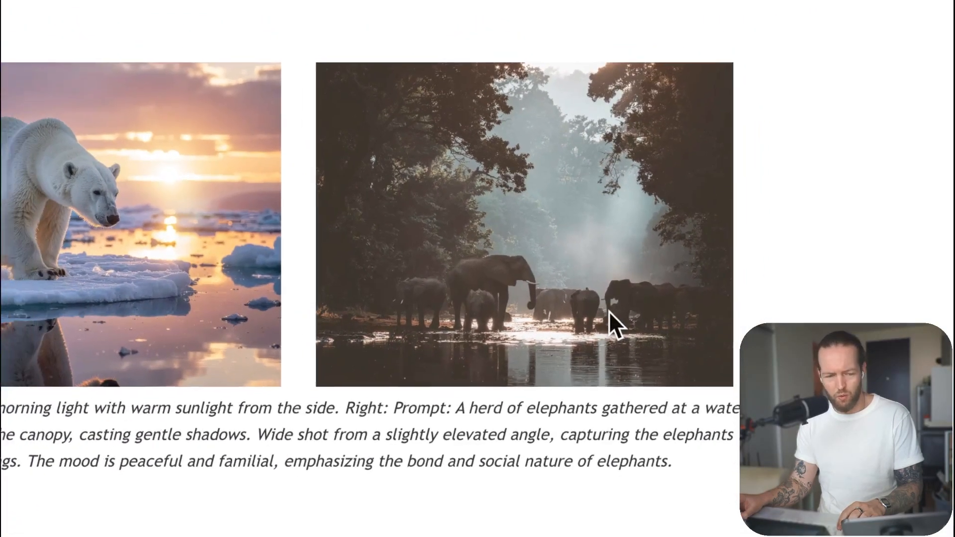
scroll(595, 343, "down", 5)
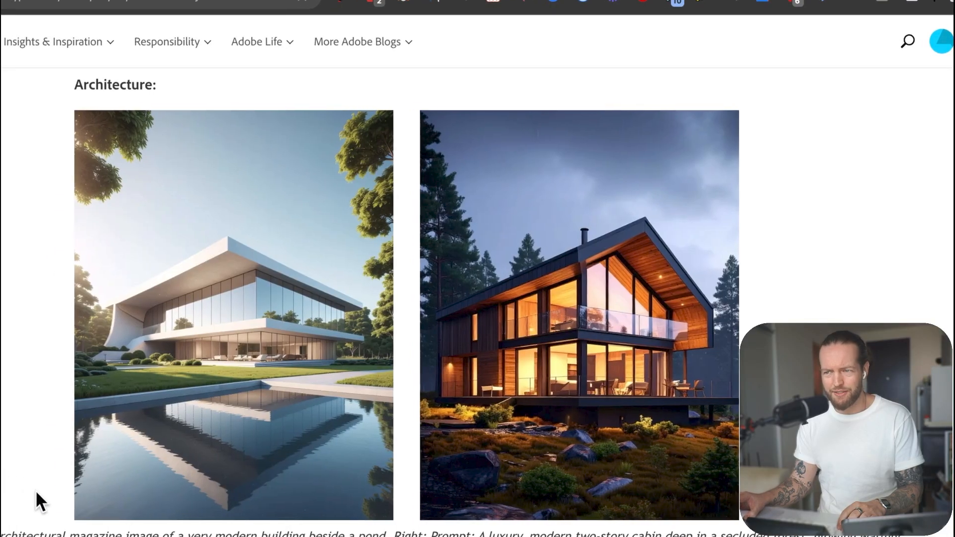
scroll(36, 493, "down", 1)
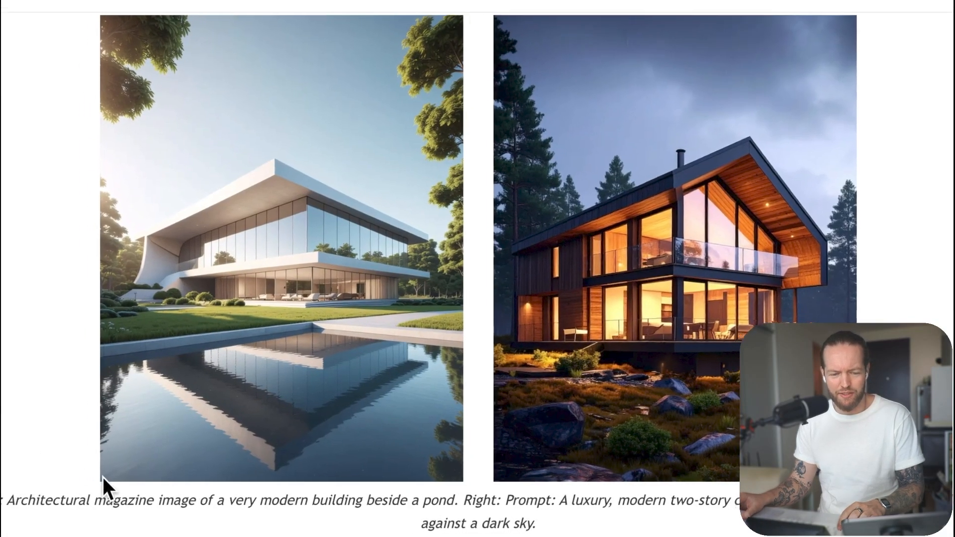
scroll(102, 475, "down", 3)
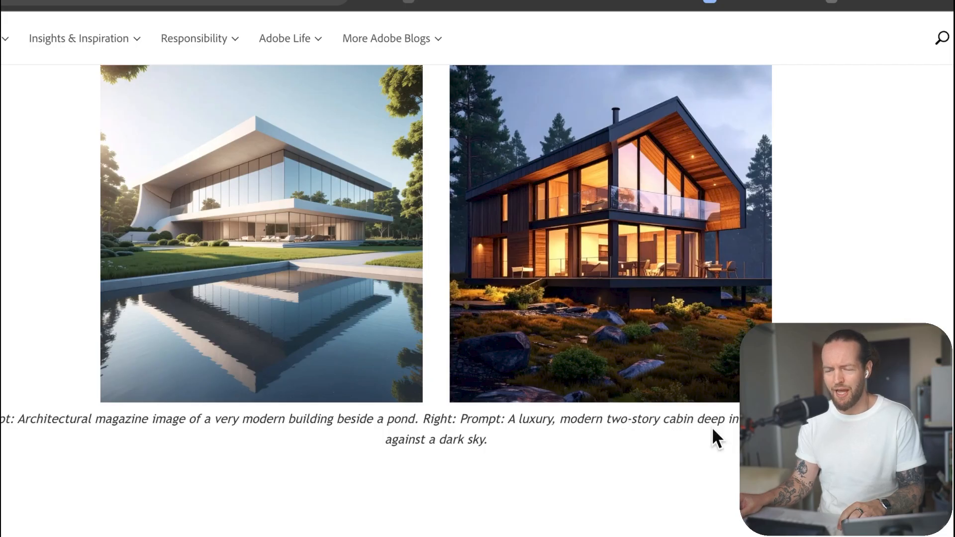
- Examine the New York City lettering collage under Text for Commercial Imagery and read its prompt
scroll(687, 475, "down", 8)
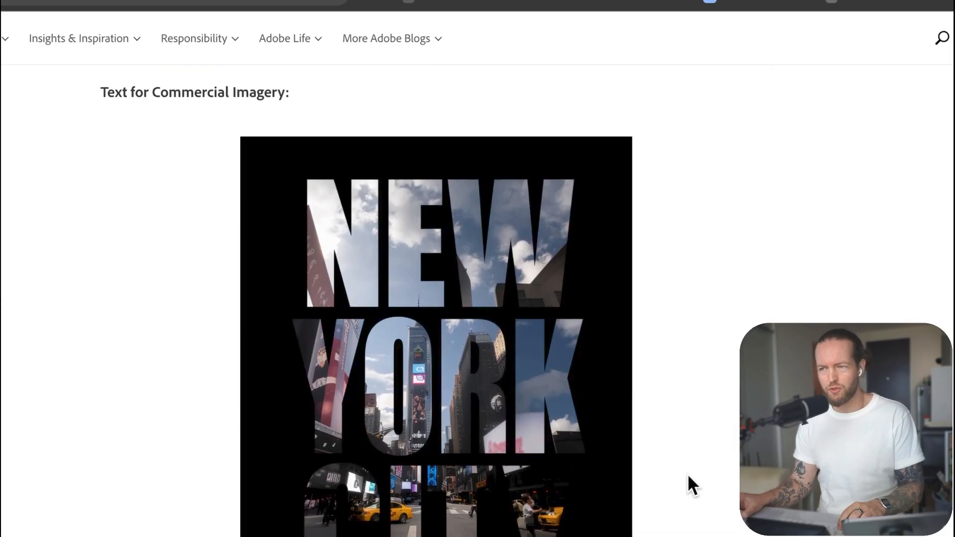
scroll(687, 473, "down", 5)
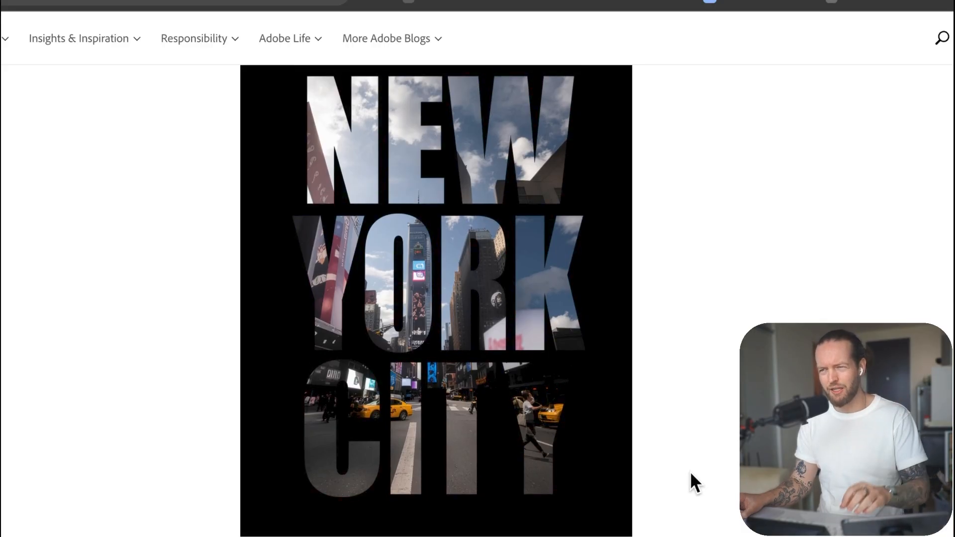
scroll(691, 473, "down", 8)
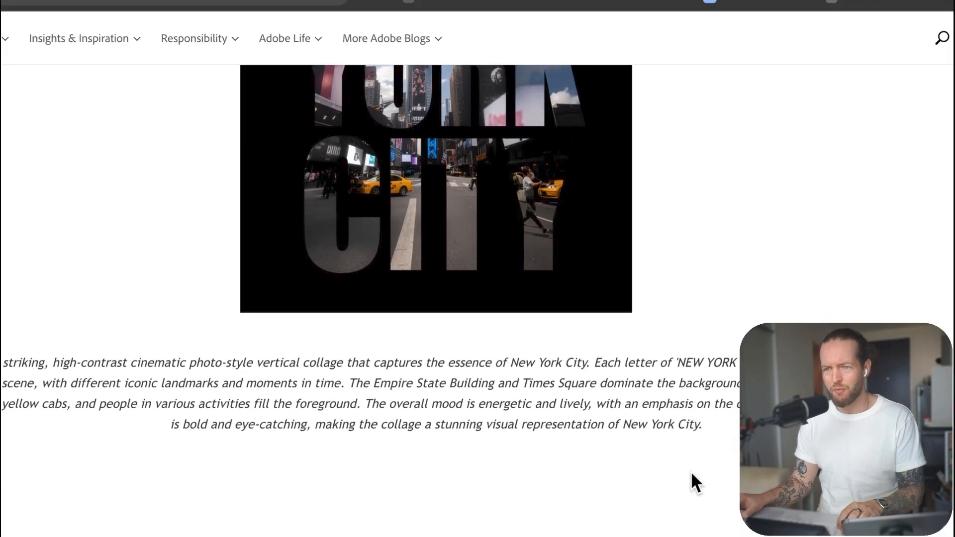
scroll(736, 448, "up", 2)
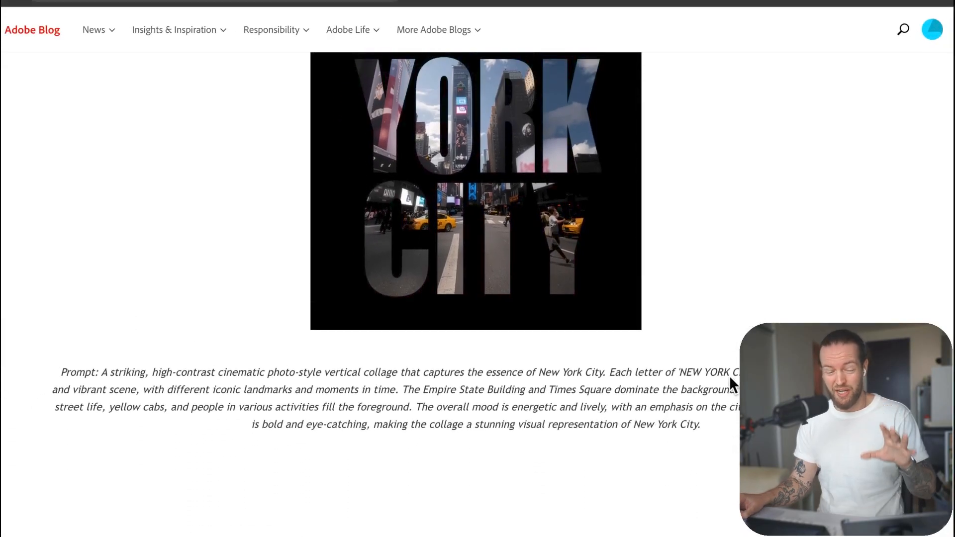
scroll(729, 379, "up", 3)
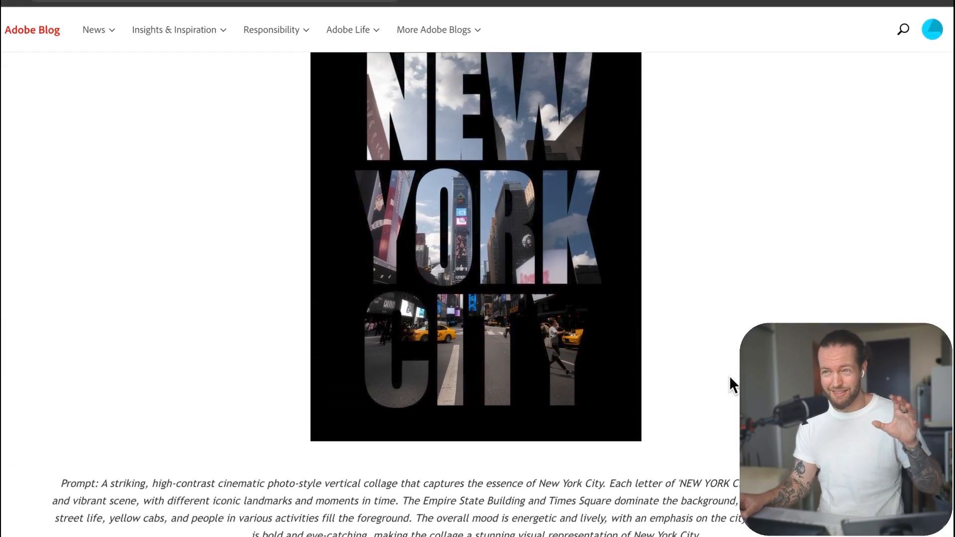
scroll(729, 375, "up", 1)
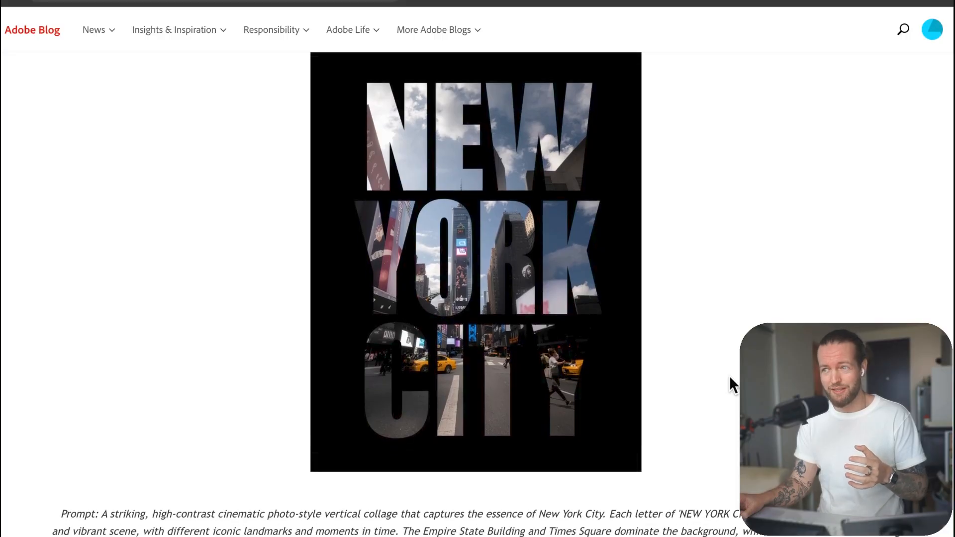
scroll(729, 375, "down", 3)
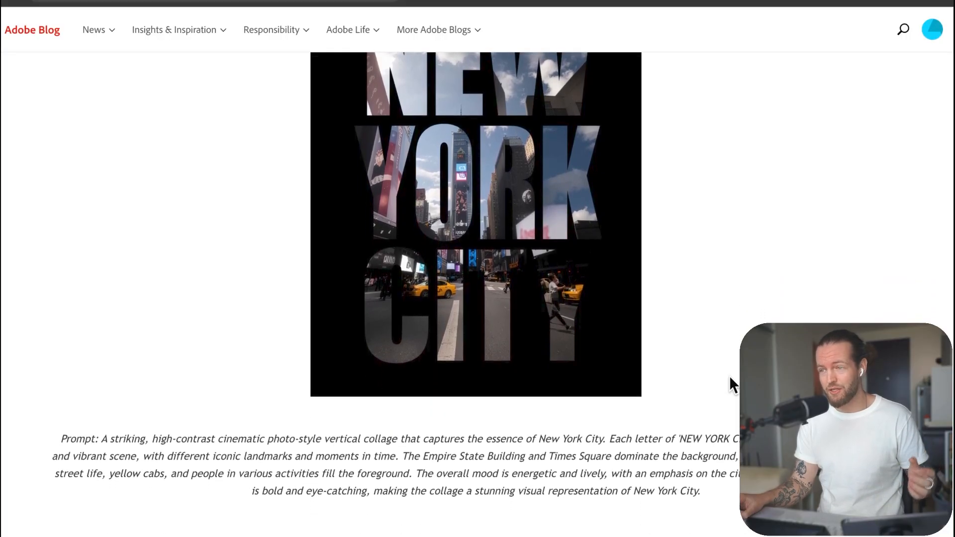
- Look through the 2D & 3D Illustrations samples and their prompts
scroll(730, 377, "down", 7)
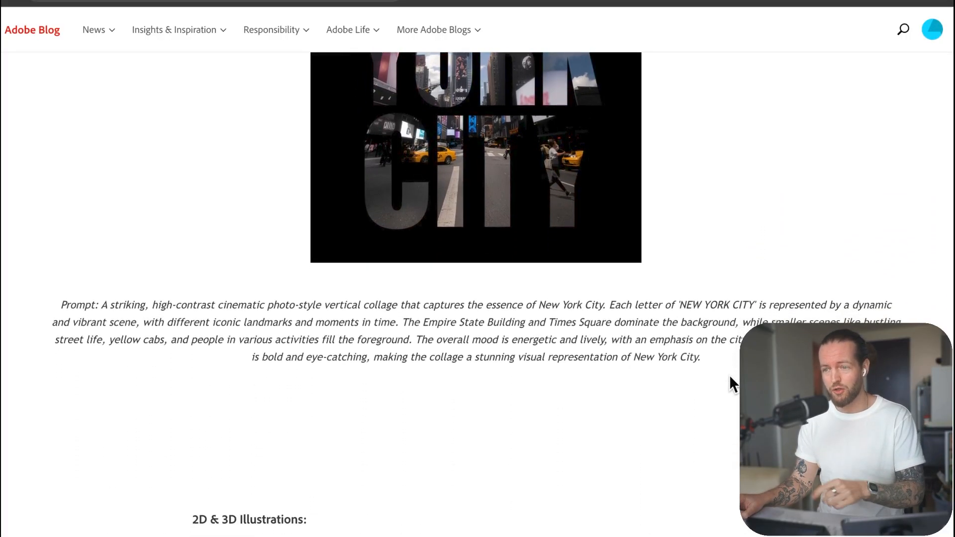
scroll(732, 373, "down", 10)
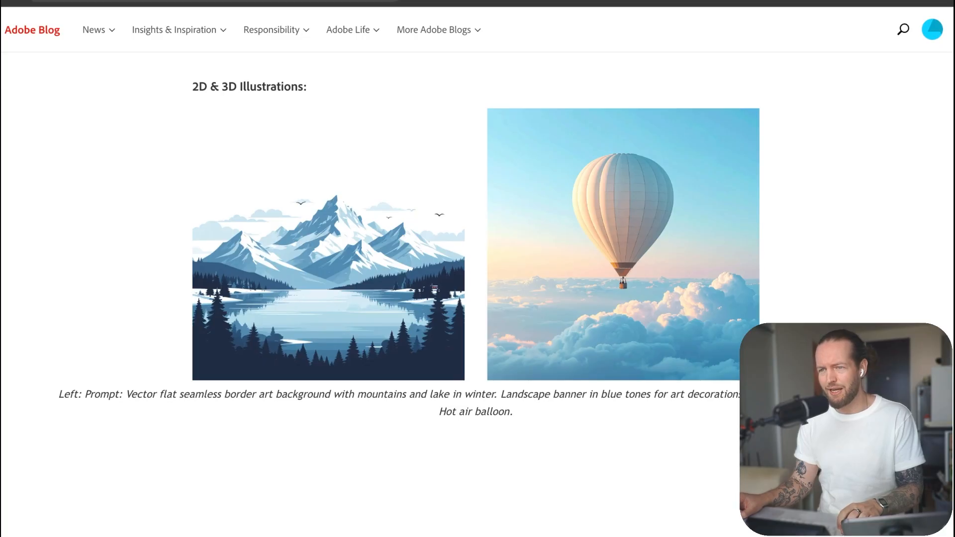
scroll(475, 299, "down", 8)
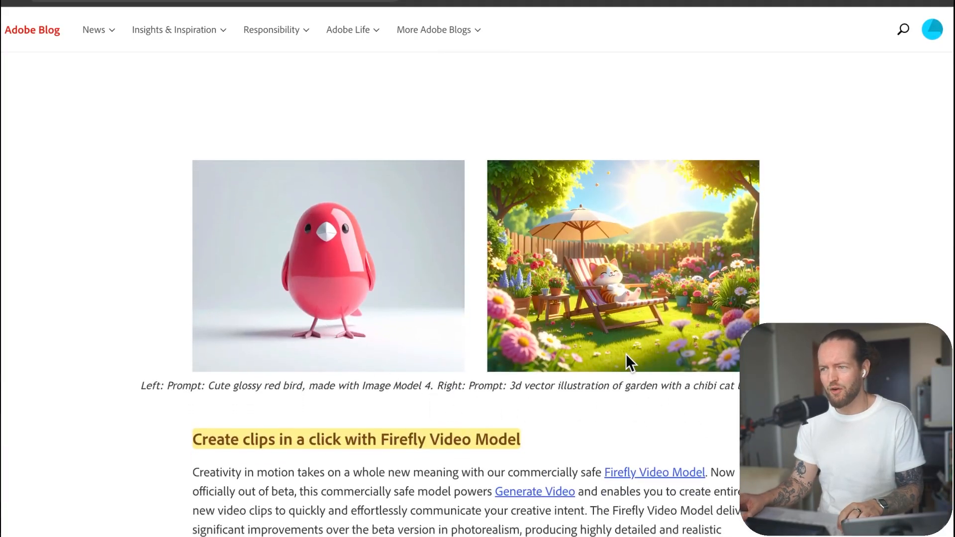
- Read the Firefly Video Model section and view its Aerial Footage sample clip
scroll(732, 246, "down", 1)
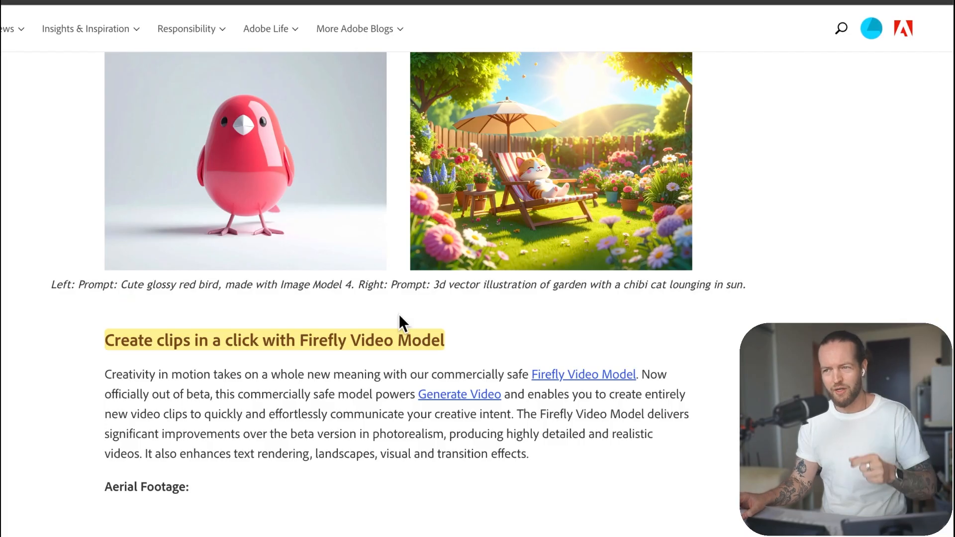
scroll(397, 314, "down", 1)
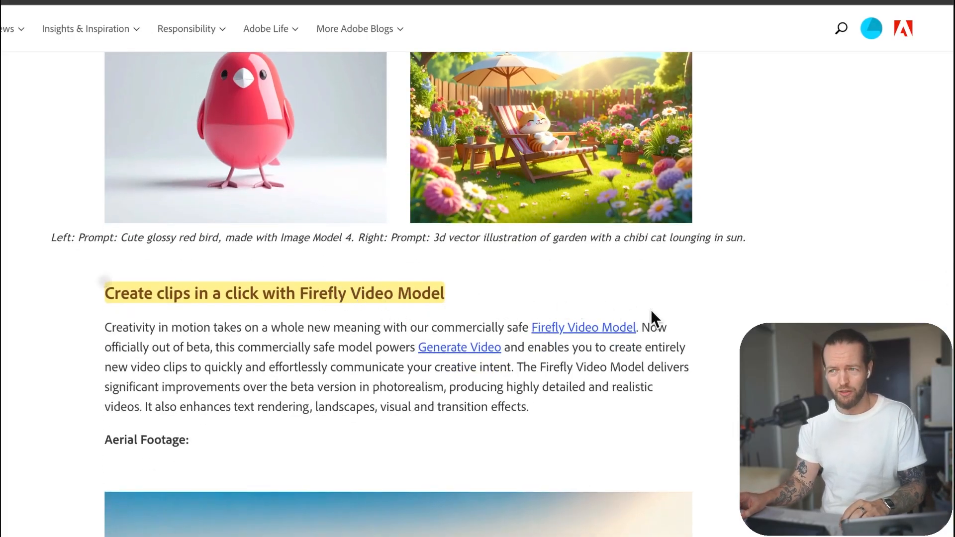
scroll(718, 347, "down", 1)
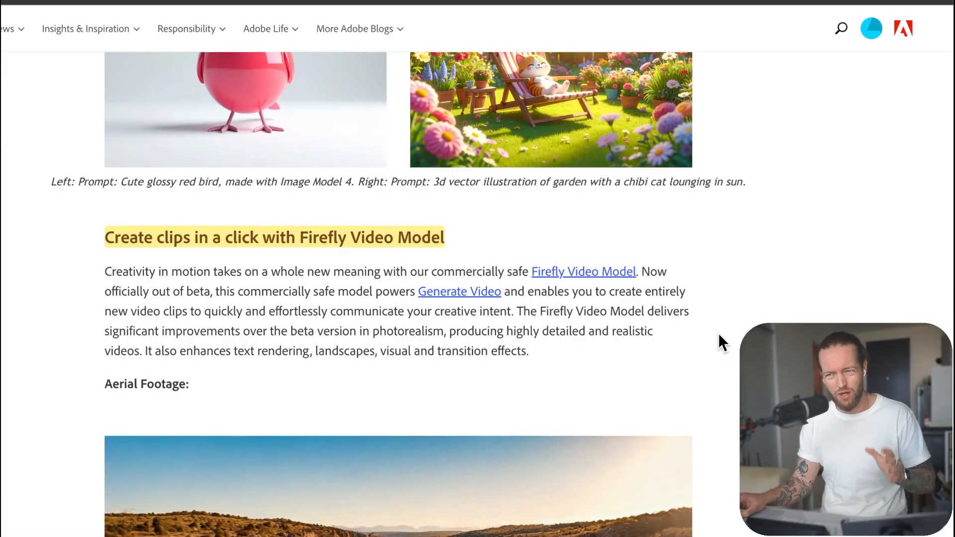
scroll(719, 335, "down", 5)
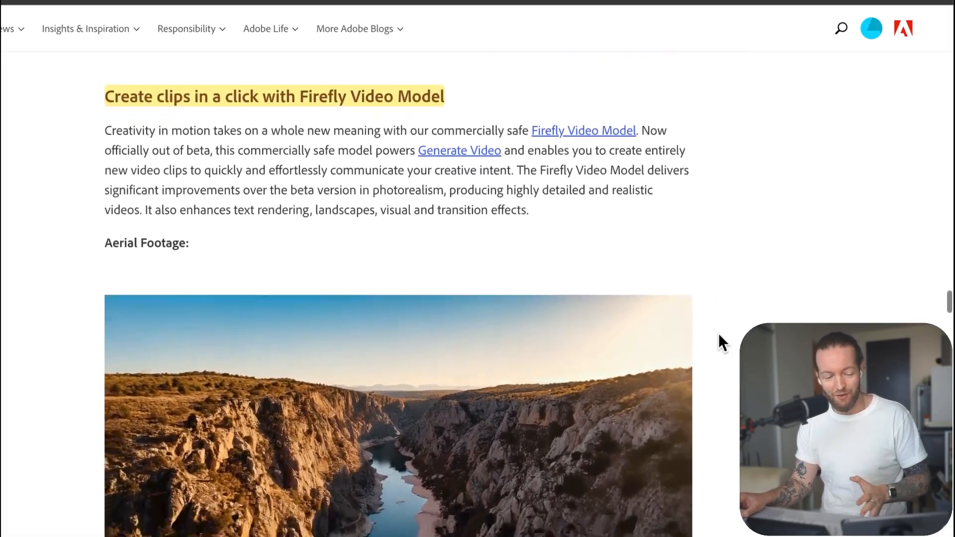
scroll(719, 335, "down", 1)
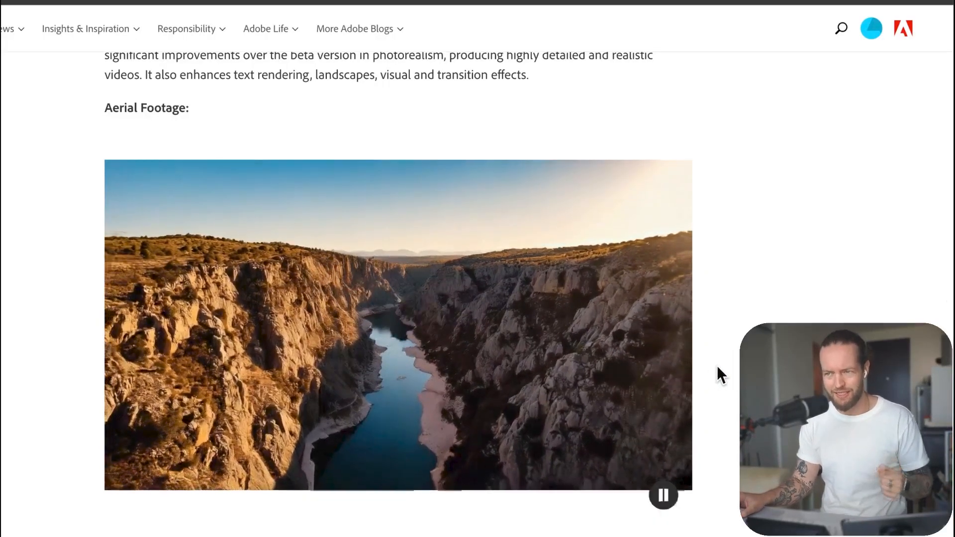
- Read the river gorge clip's prompt and view the Egyptian pyramids aerial sample with its prompt
scroll(717, 365, "down", 2)
scroll(717, 367, "down", 6)
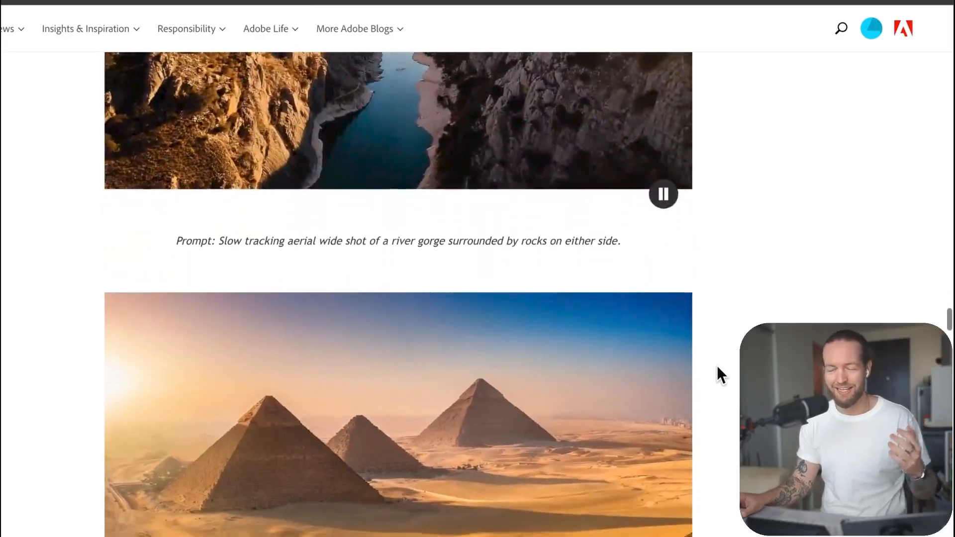
scroll(717, 365, "down", 2)
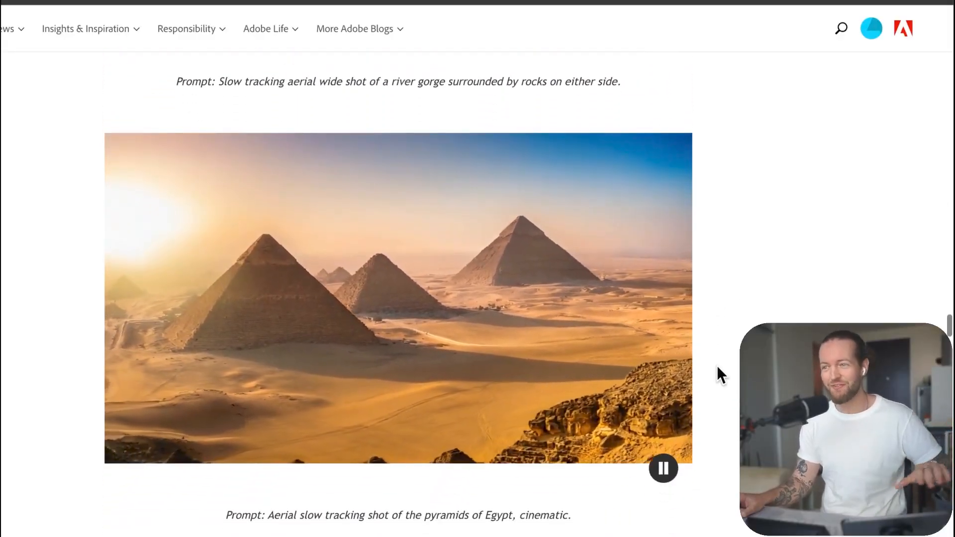
scroll(717, 365, "down", 1)
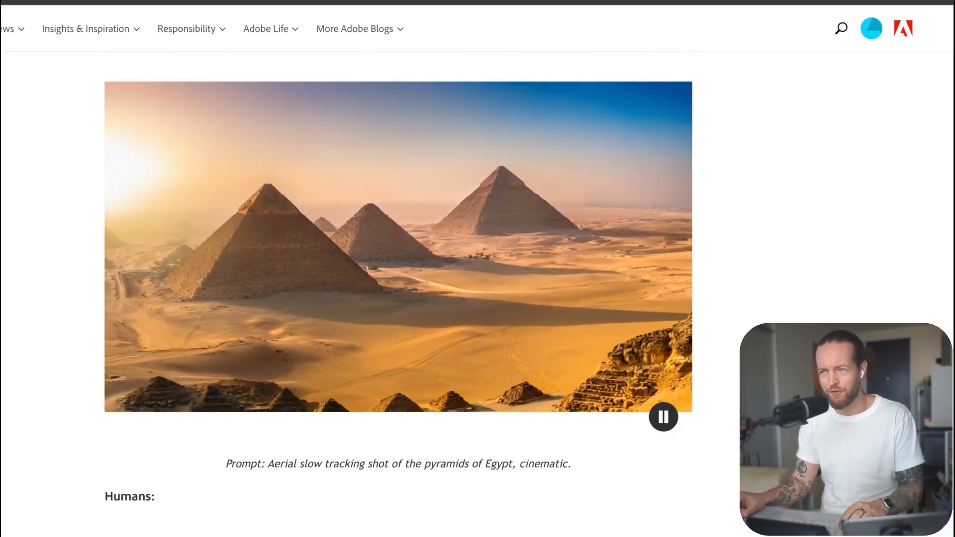
- Review the toddler and elderly man sample clips in the Humans section together with their prompts
scroll(111, 223, "down", 3)
scroll(373, 293, "down", 6)
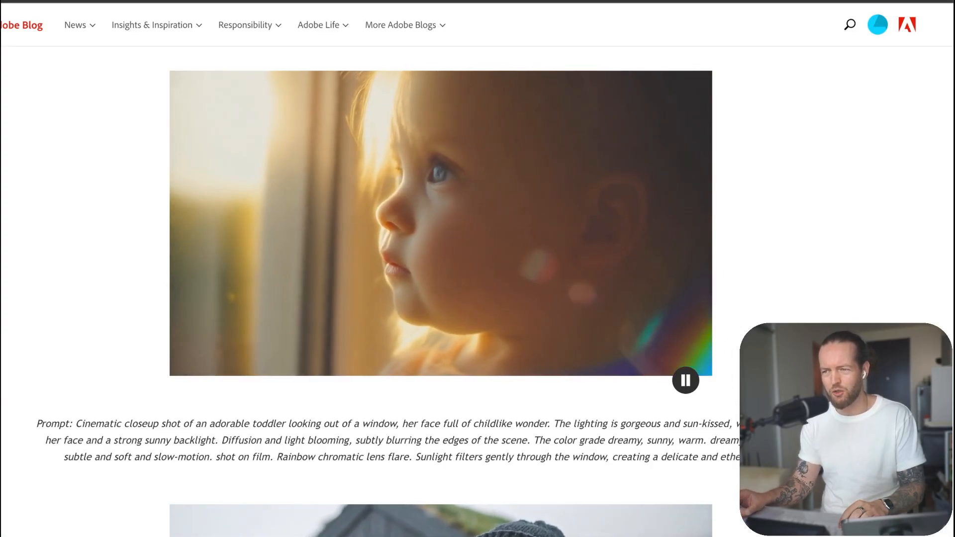
scroll(696, 314, "down", 5)
scroll(524, 482, "down", 2)
scroll(524, 483, "down", 2)
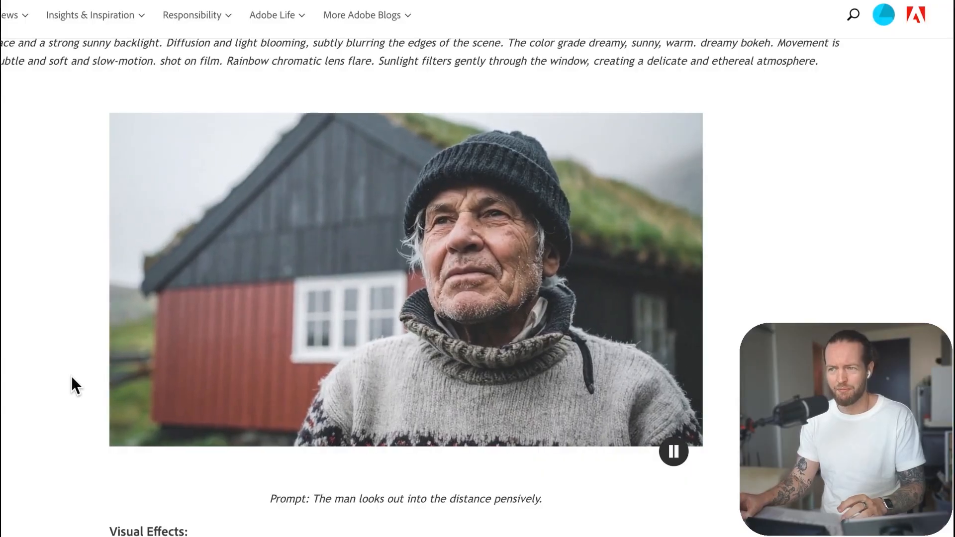
scroll(89, 373, "down", 1)
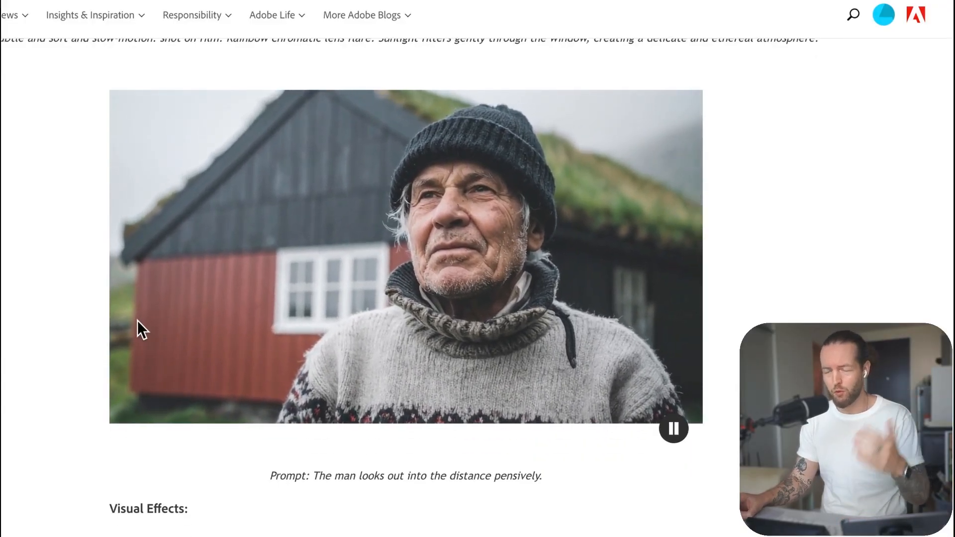
- Examine the fire explosion clip under Visual Effects and read its prompt
scroll(92, 332, "down", 8)
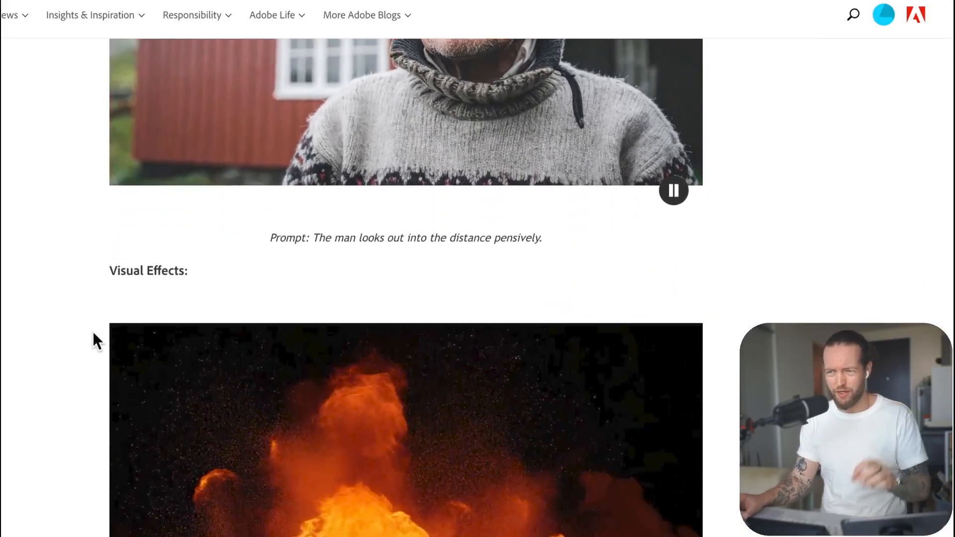
scroll(92, 343, "down", 1)
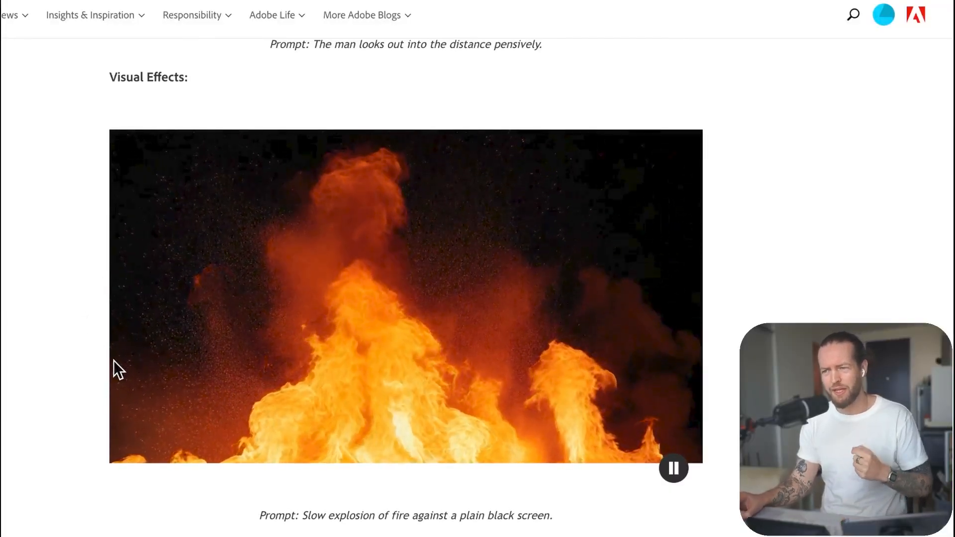
scroll(111, 360, "down", 1)
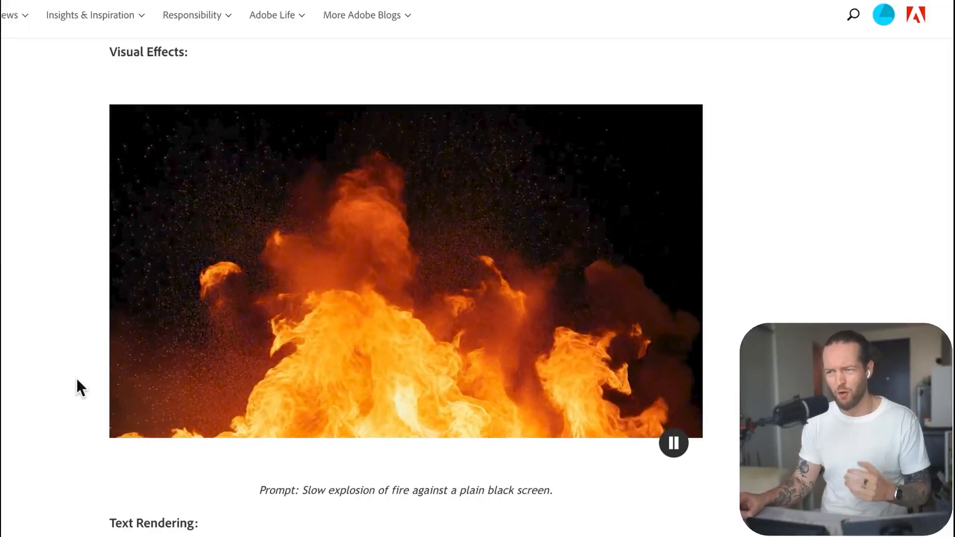
scroll(73, 382, "down", 1)
scroll(74, 382, "down", 1)
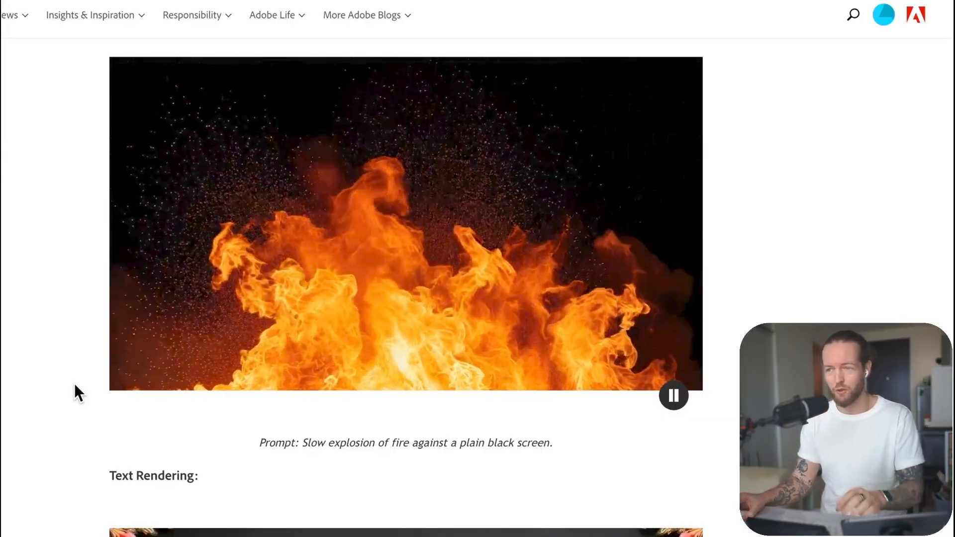
scroll(74, 383, "down", 1)
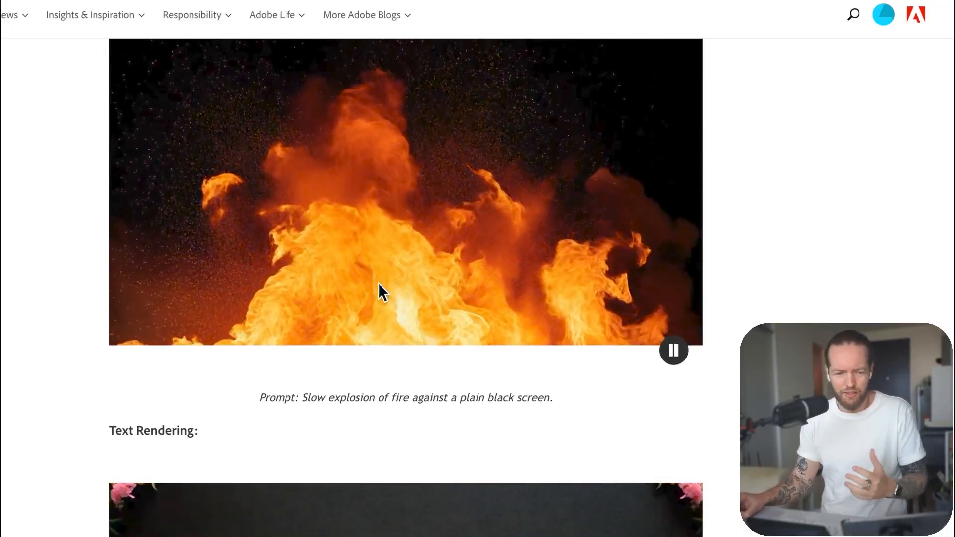
- View the gold FIREFLY lettering clip under Text Rendering and read its prompt
scroll(406, 288, "down", 5)
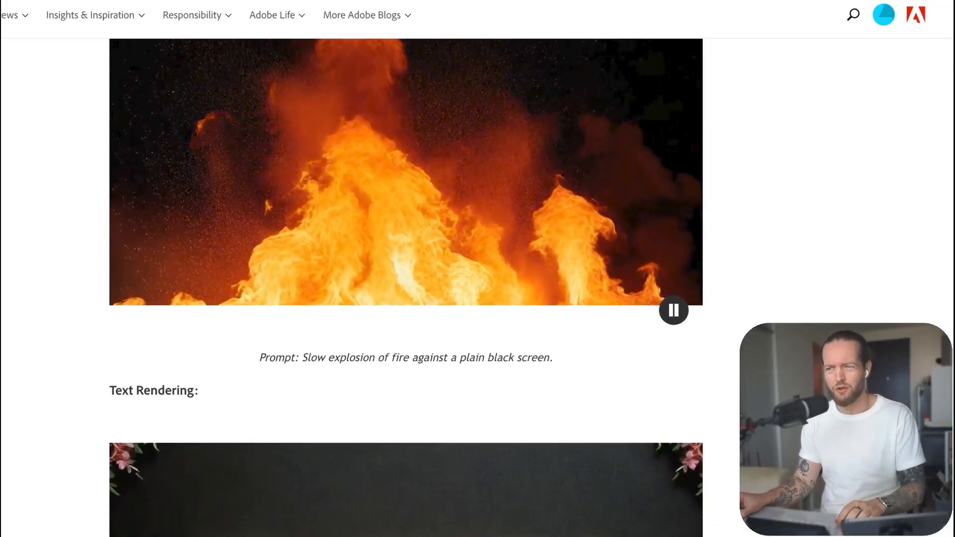
scroll(406, 288, "down", 2)
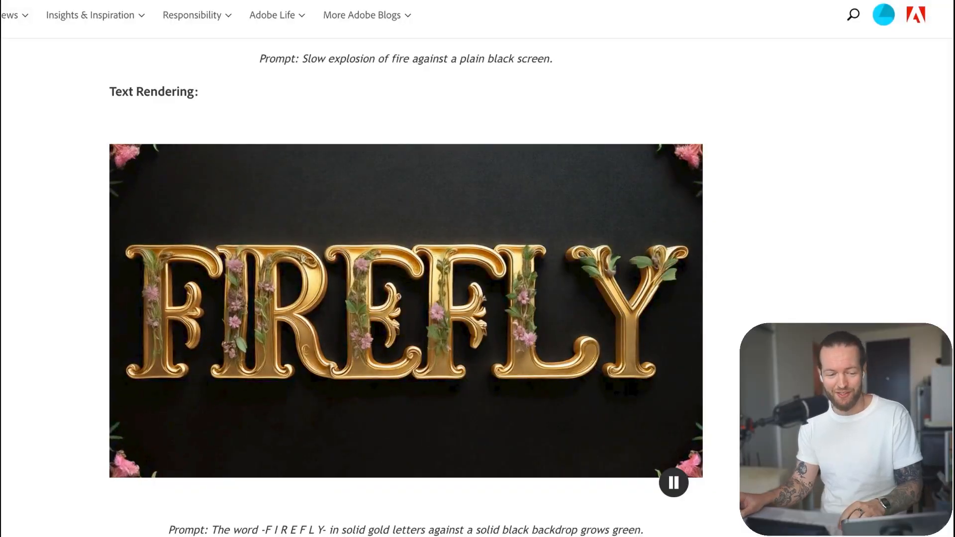
scroll(738, 398, "down", 1)
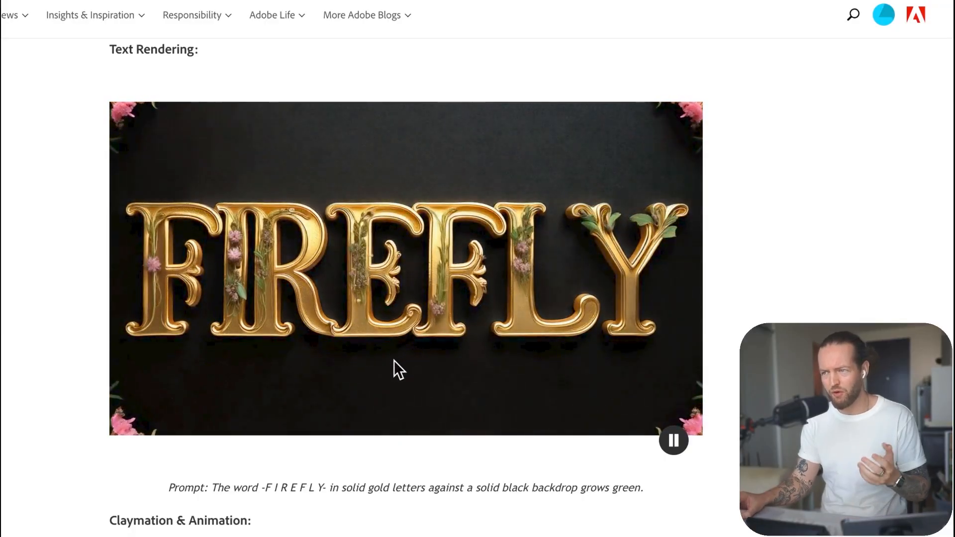
scroll(85, 388, "down", 2)
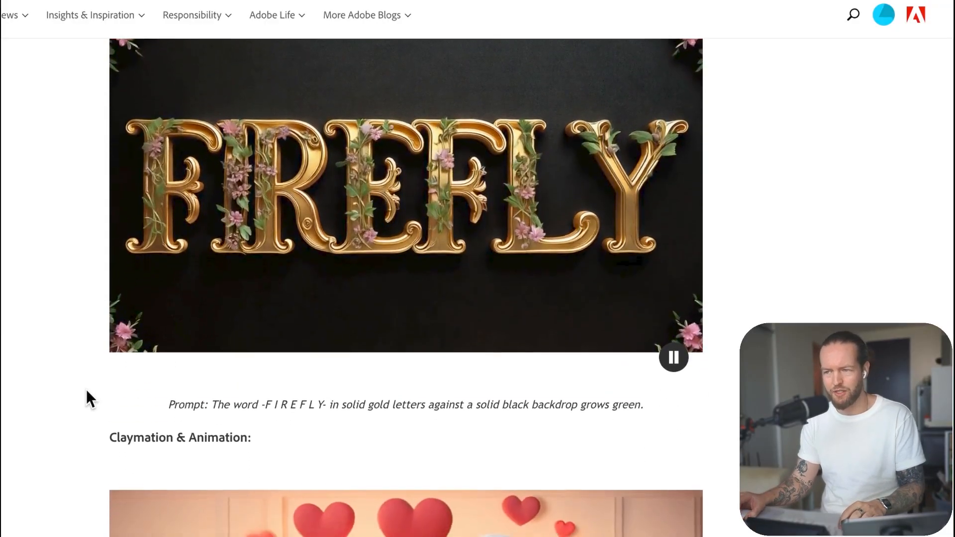
- Review the Claymation & Animation samples of the old couple and the warrior princess with their prompts
scroll(85, 389, "down", 6)
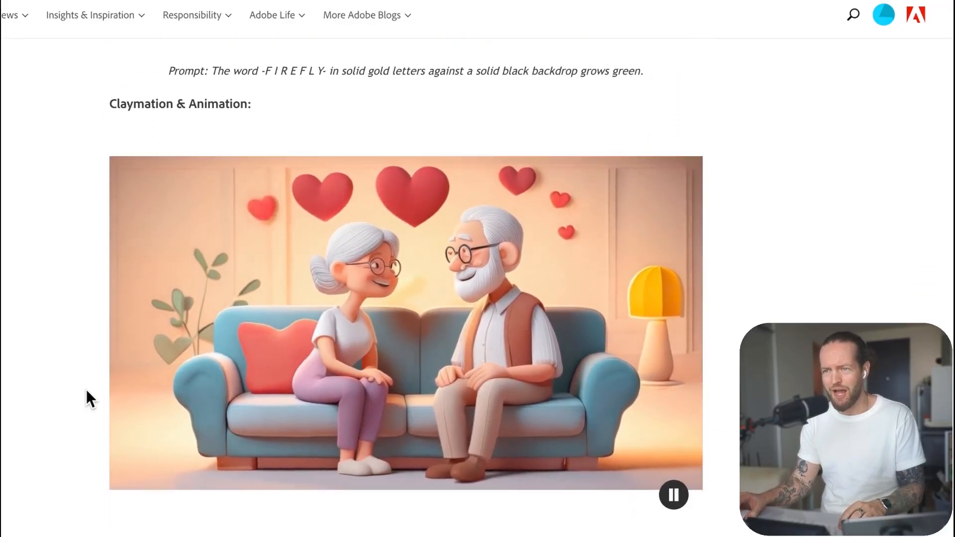
scroll(86, 389, "down", 1)
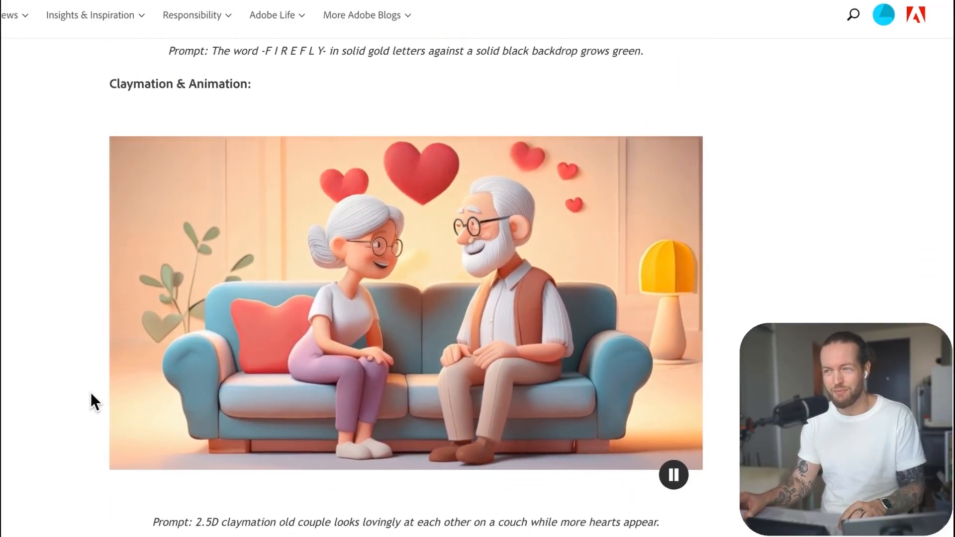
scroll(91, 393, "down", 1)
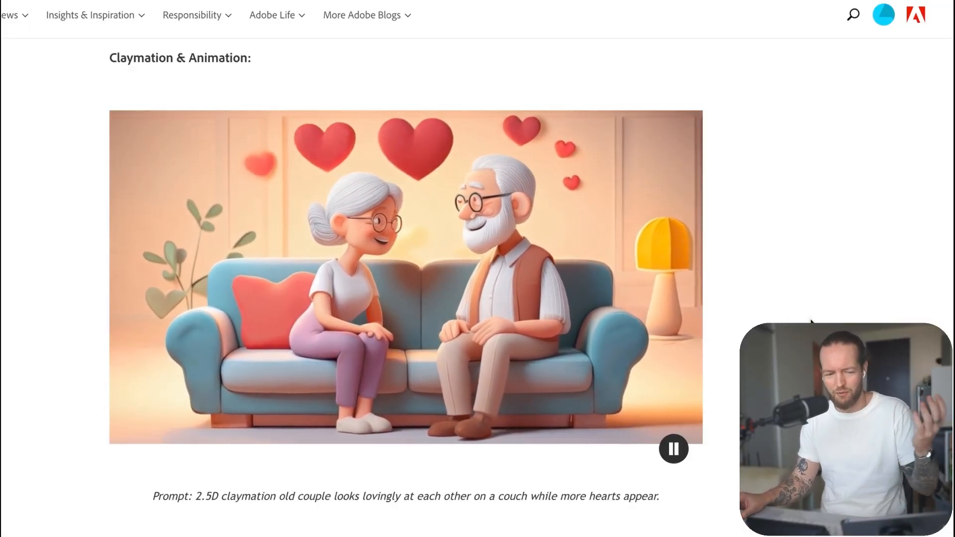
scroll(811, 322, "down", 2)
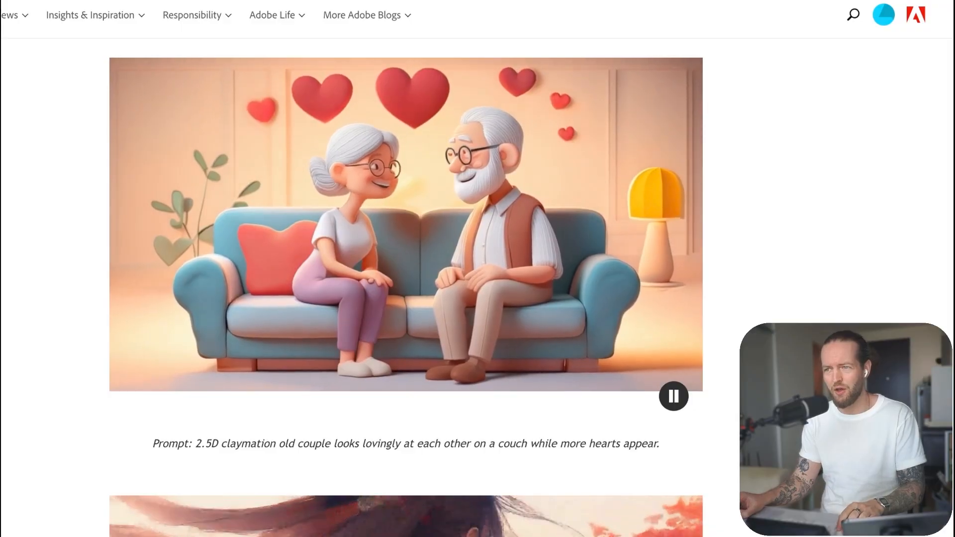
scroll(406, 287, "down", 7)
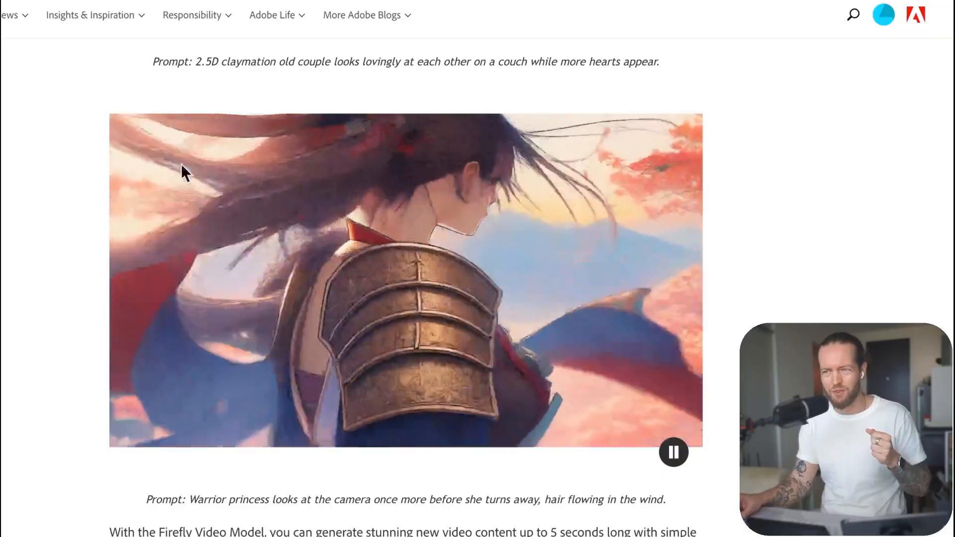
- Read the Firefly Video Model capability paragraphs and view the pink clay clip under Transition Effects
scroll(291, 323, "down", 3)
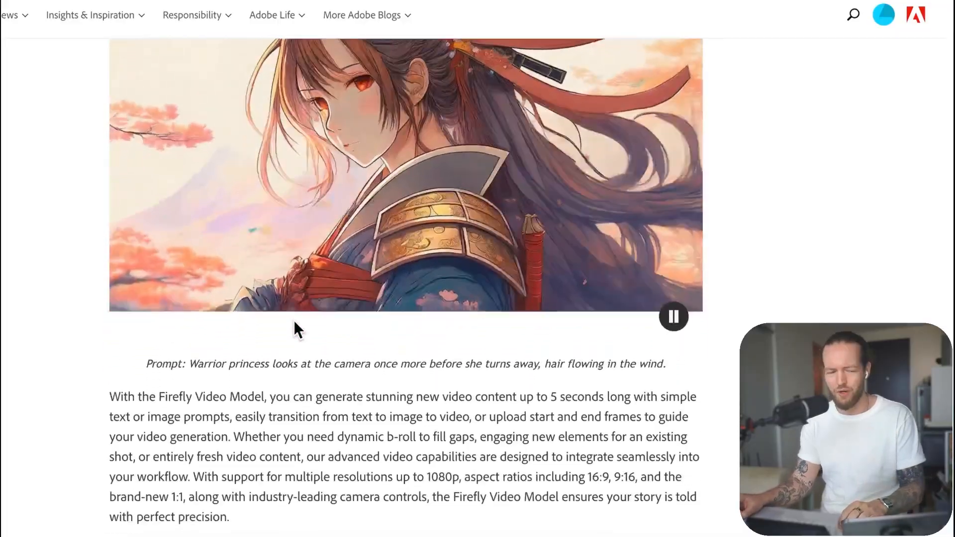
scroll(701, 368, "down", 6)
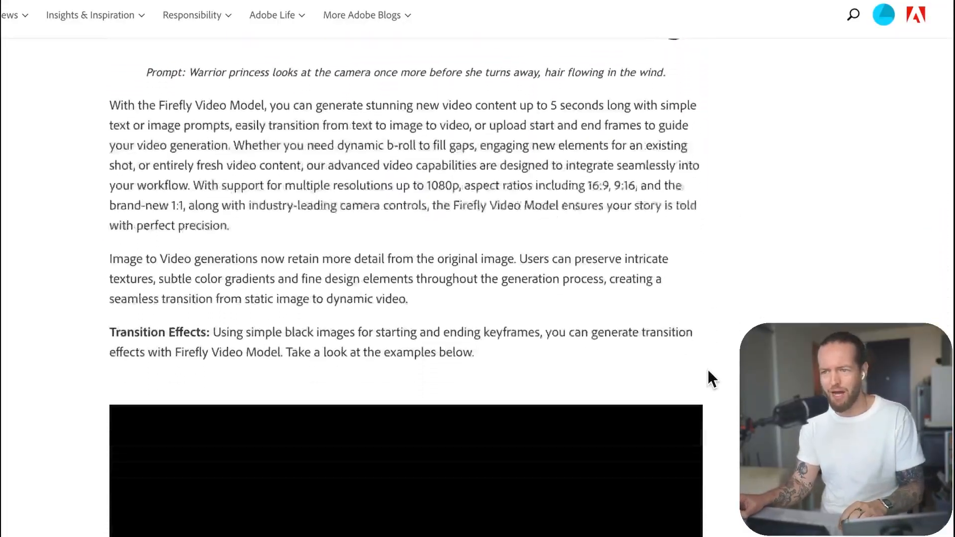
scroll(716, 353, "down", 4)
scroll(744, 331, "down", 1)
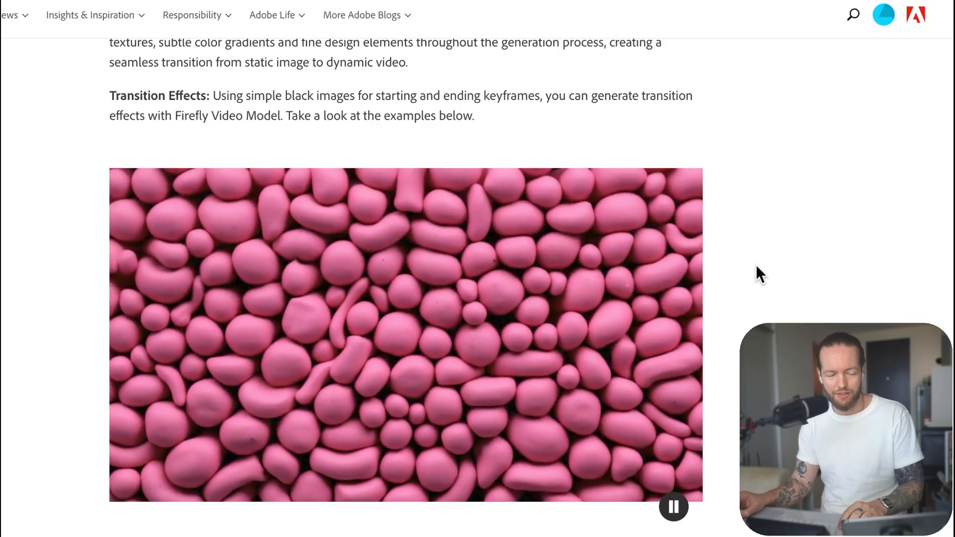
scroll(763, 265, "down", 2)
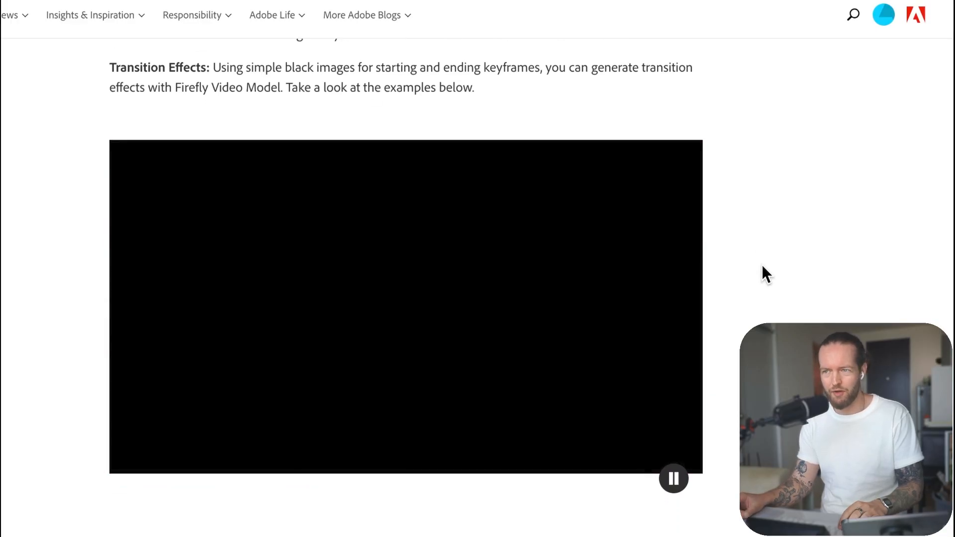
scroll(762, 264, "down", 1)
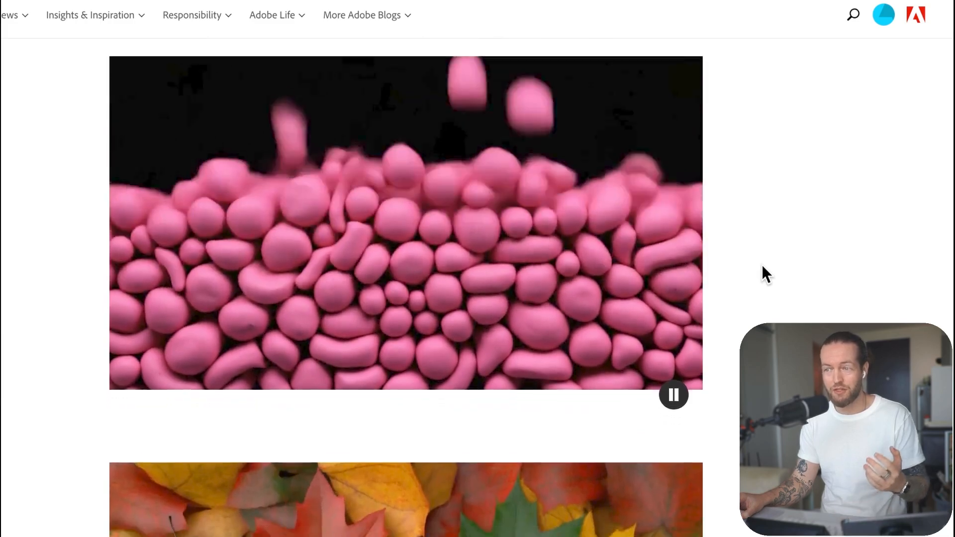
- Watch the autumn leaves transition sample and read the Firefly Premium plan paragraph below it
scroll(762, 264, "down", 7)
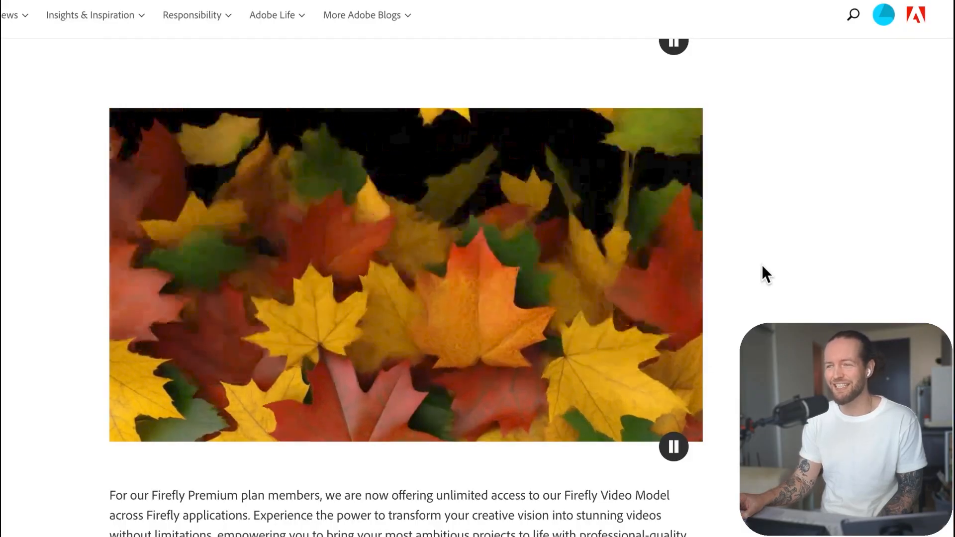
scroll(762, 265, "down", 1)
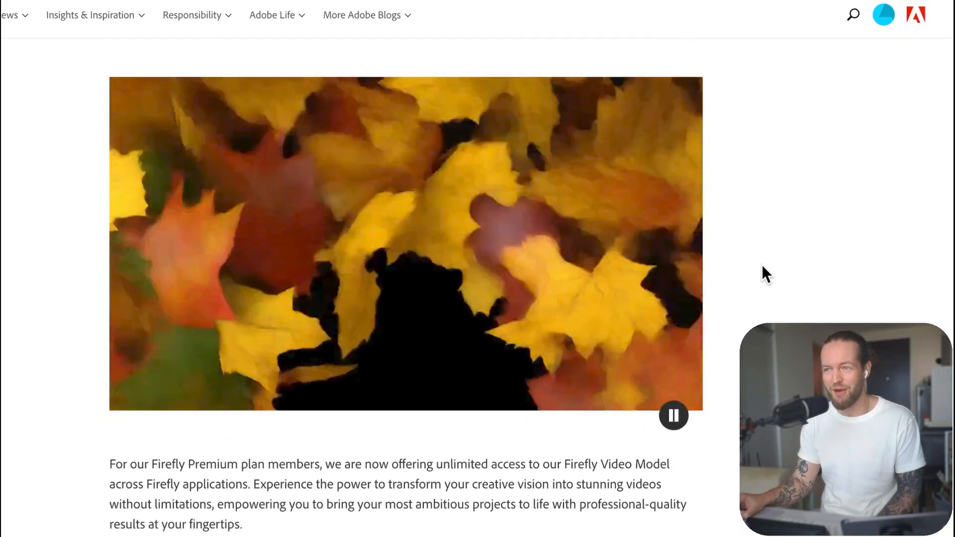
scroll(762, 266, "up", 1)
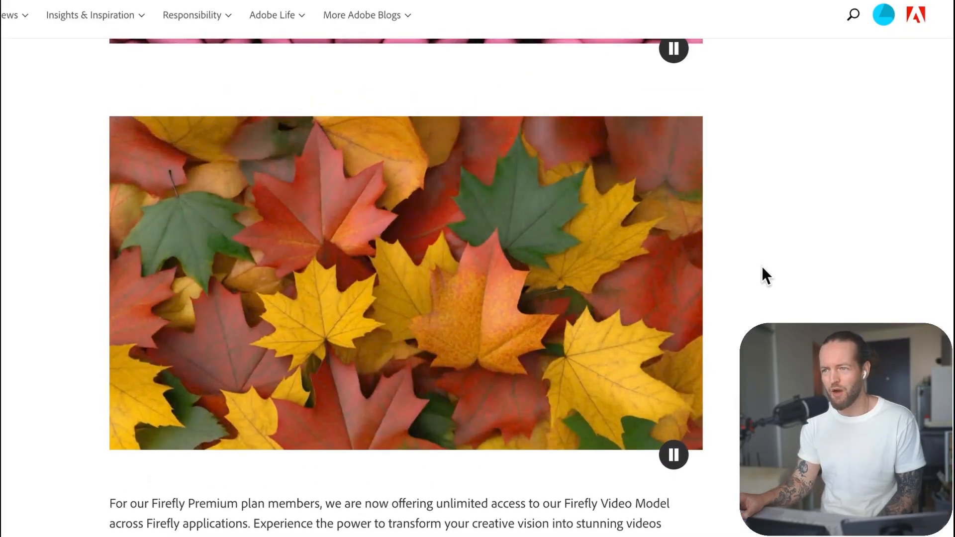
scroll(762, 266, "down", 1)
scroll(762, 267, "down", 3)
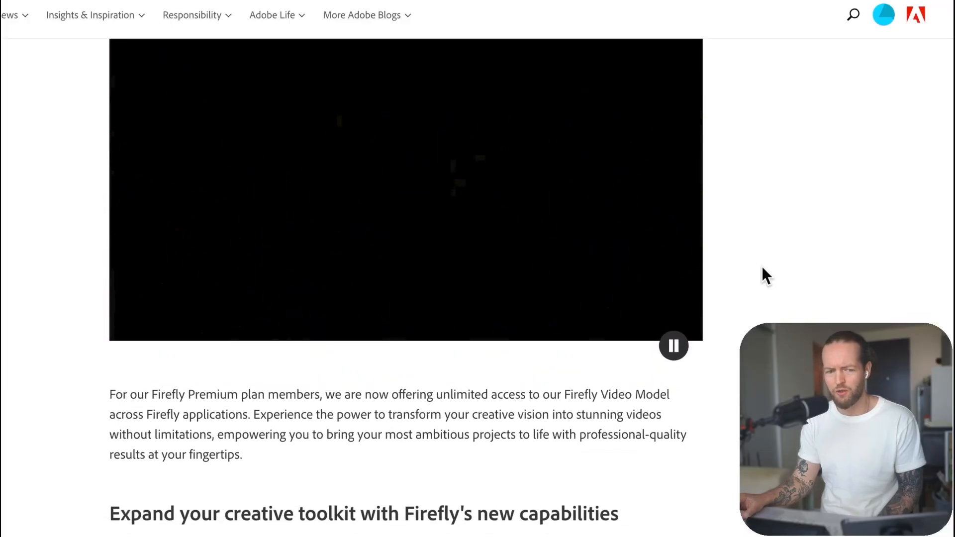
scroll(762, 267, "down", 1)
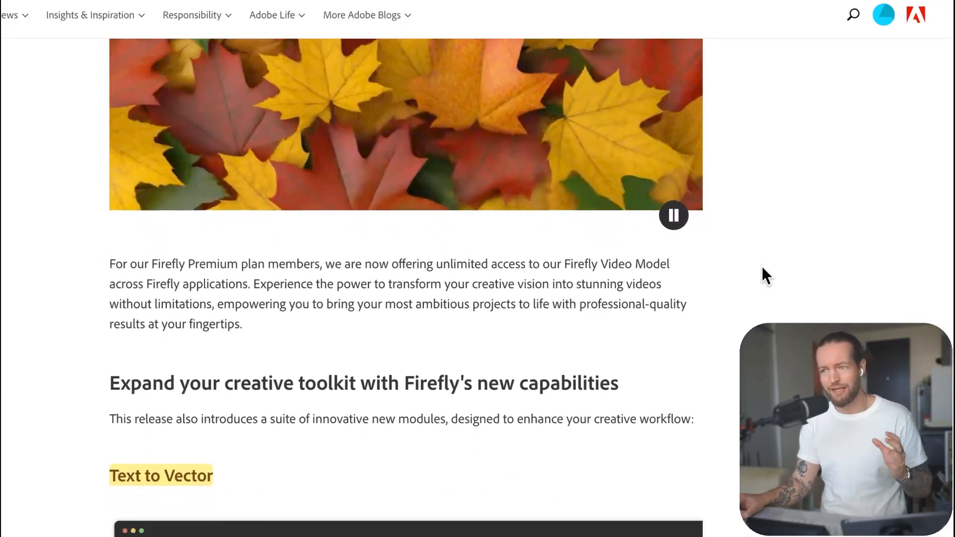
scroll(762, 267, "up", 2)
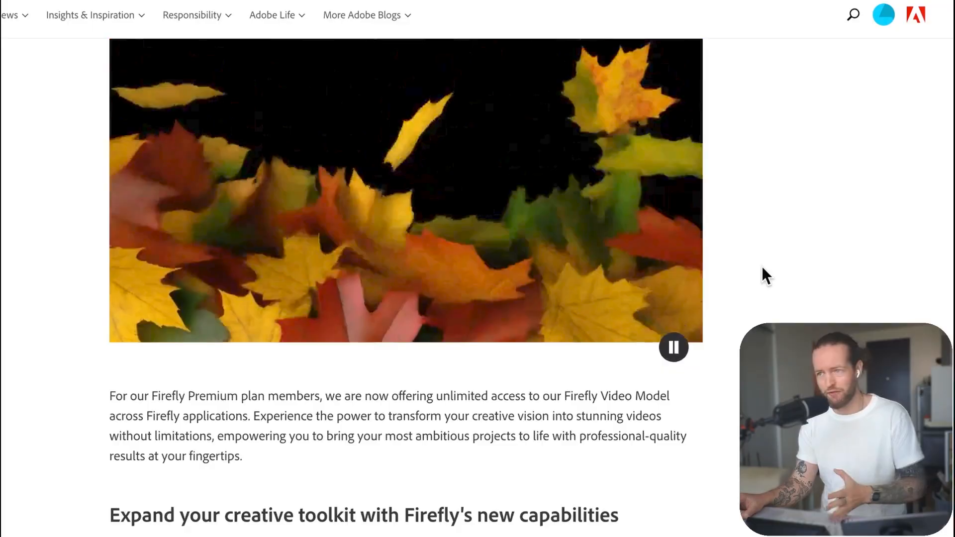
- Read the introduction to Firefly's new capabilities and examine the Text to Vector interface sample with the hummingbird prompt
scroll(762, 267, "down", 1)
scroll(762, 267, "down", 6)
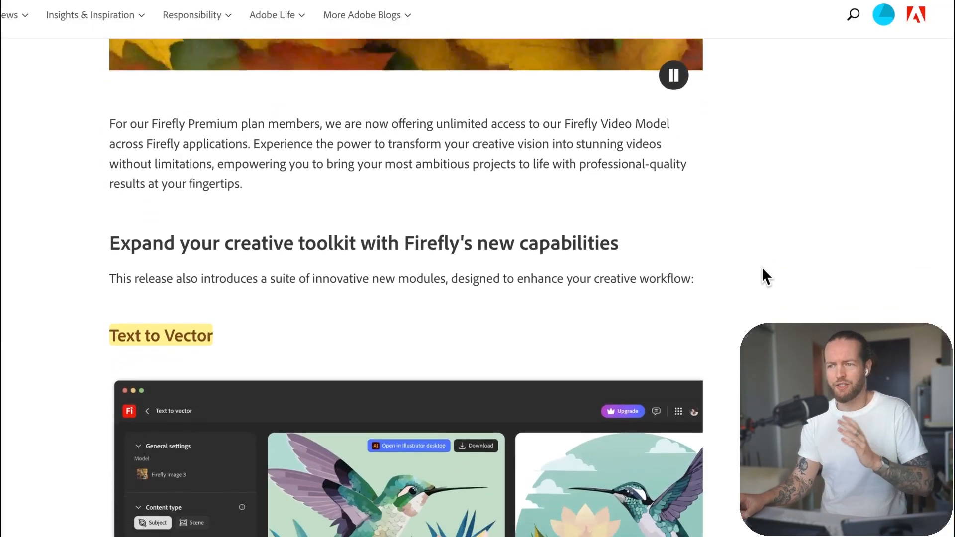
scroll(762, 268, "down", 2)
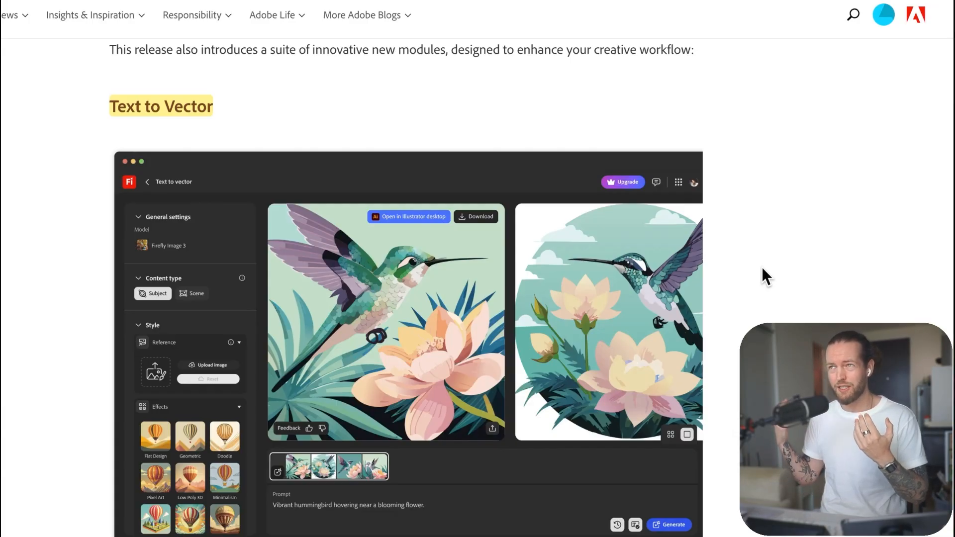
scroll(762, 266, "down", 3)
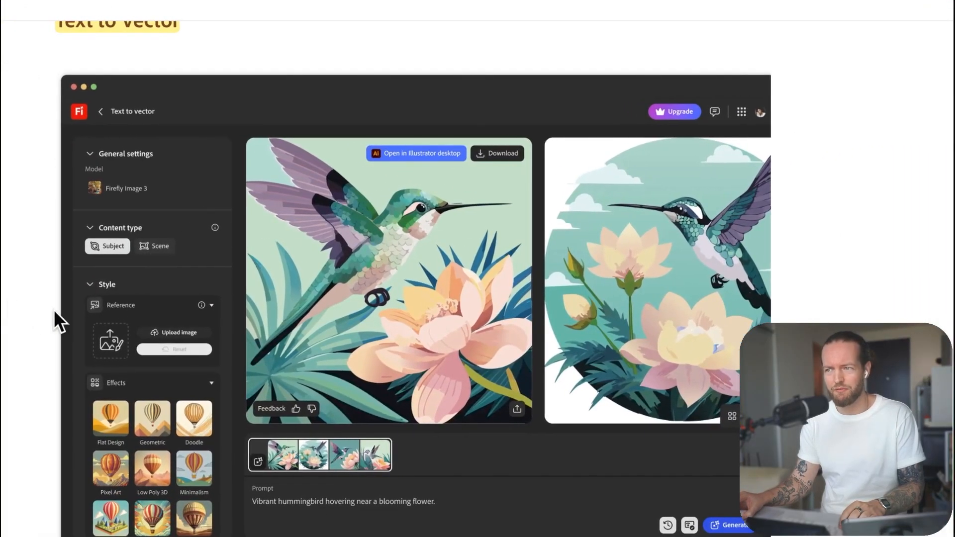
scroll(45, 336, "down", 3)
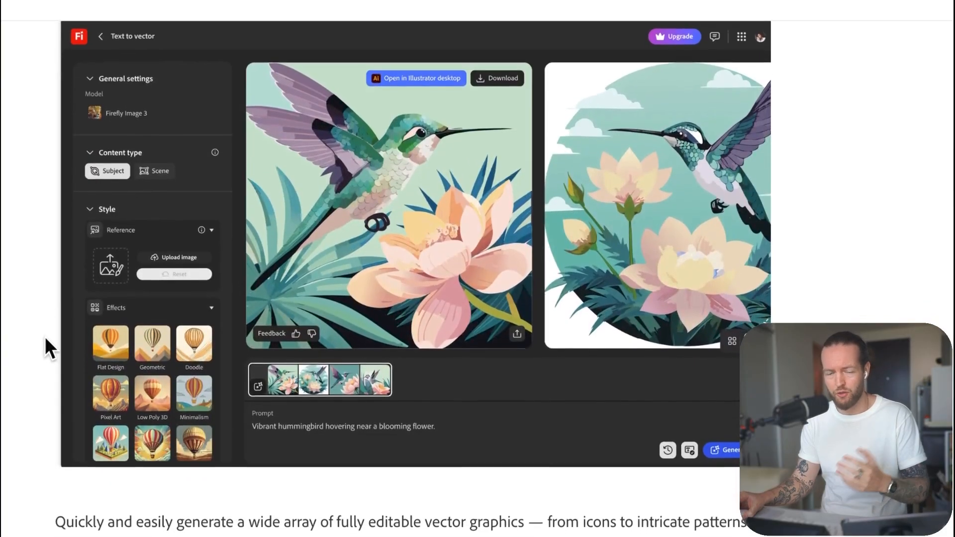
- Examine the Firefly Boards sample and read its introduction, marking the former name Project Concept in the text
scroll(45, 336, "down", 10)
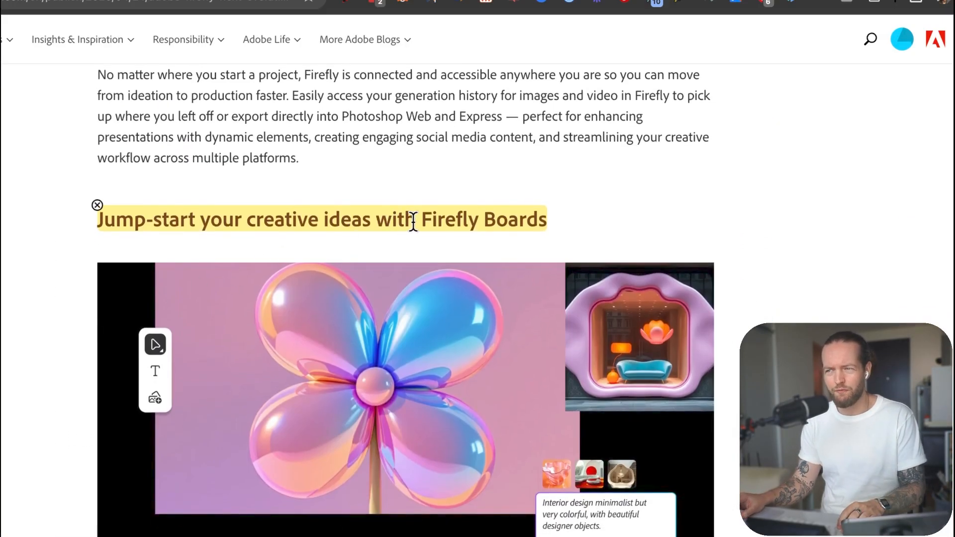
scroll(97, 204, "down", 10)
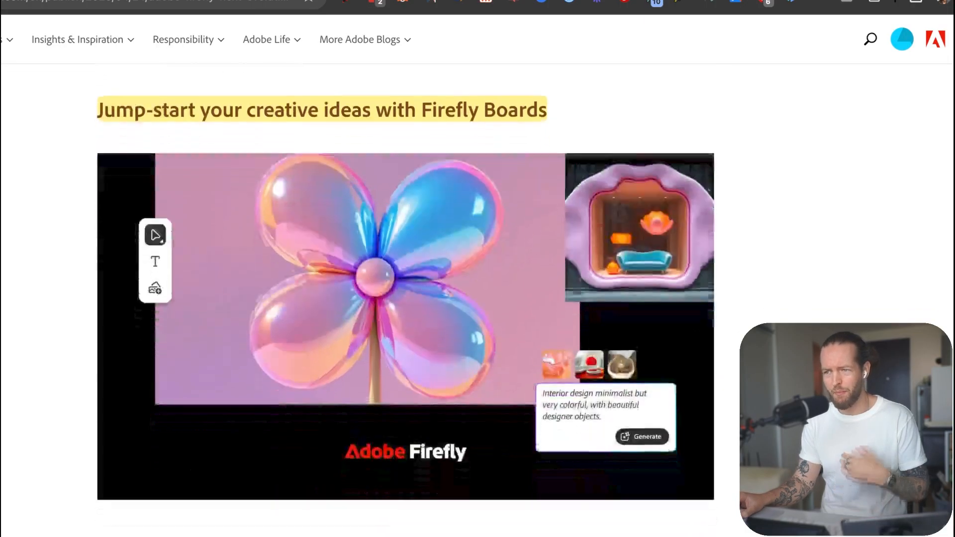
scroll(405, 320, "down", 2)
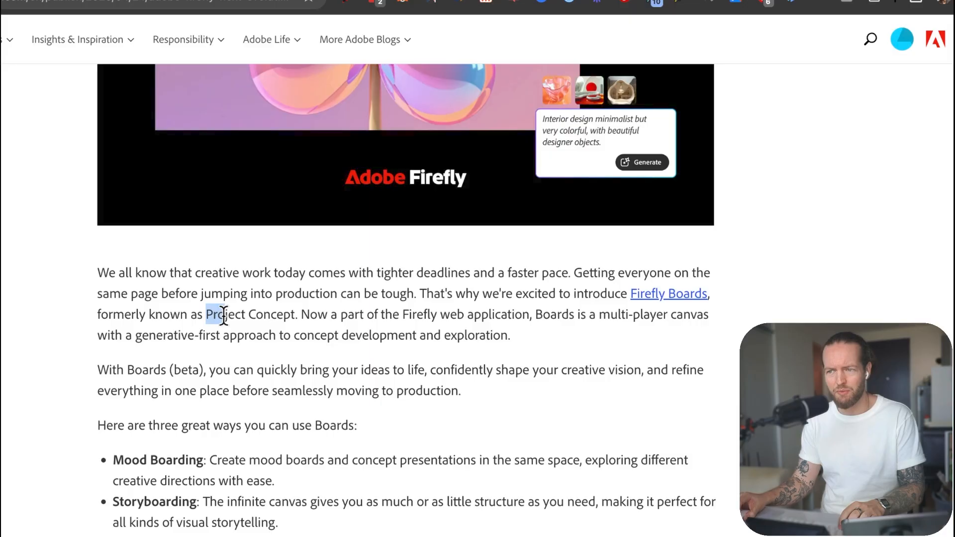
scroll(294, 316, "up", 5)
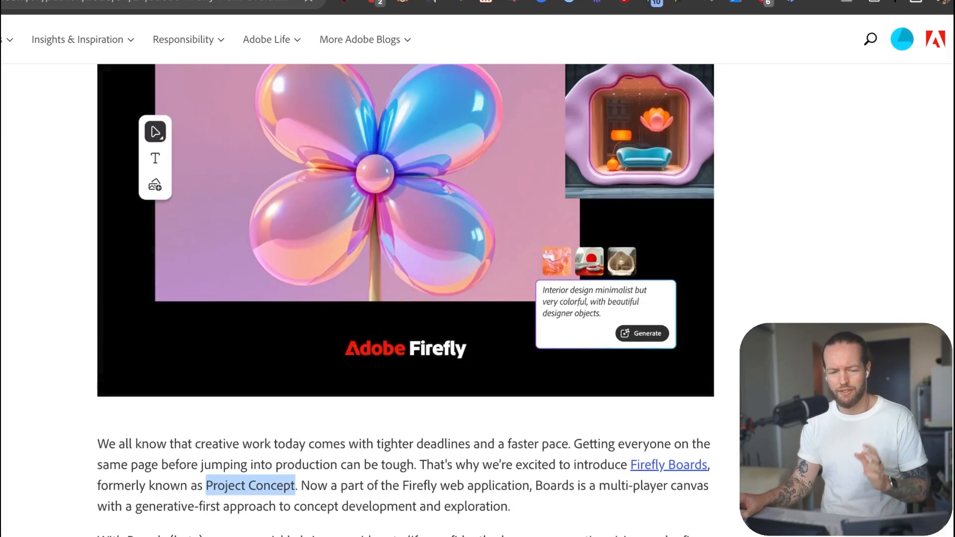
scroll(294, 316, "down", 1)
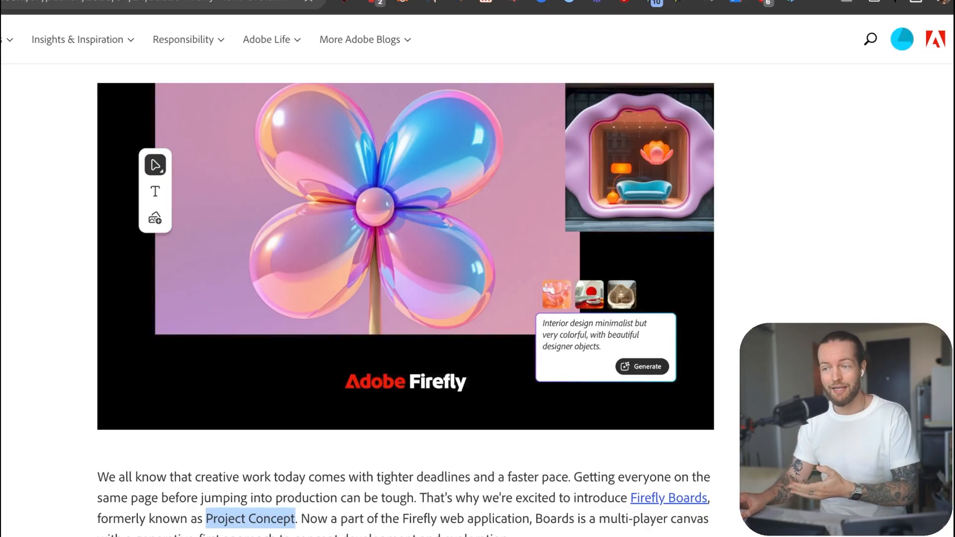
scroll(405, 298, "down", 1)
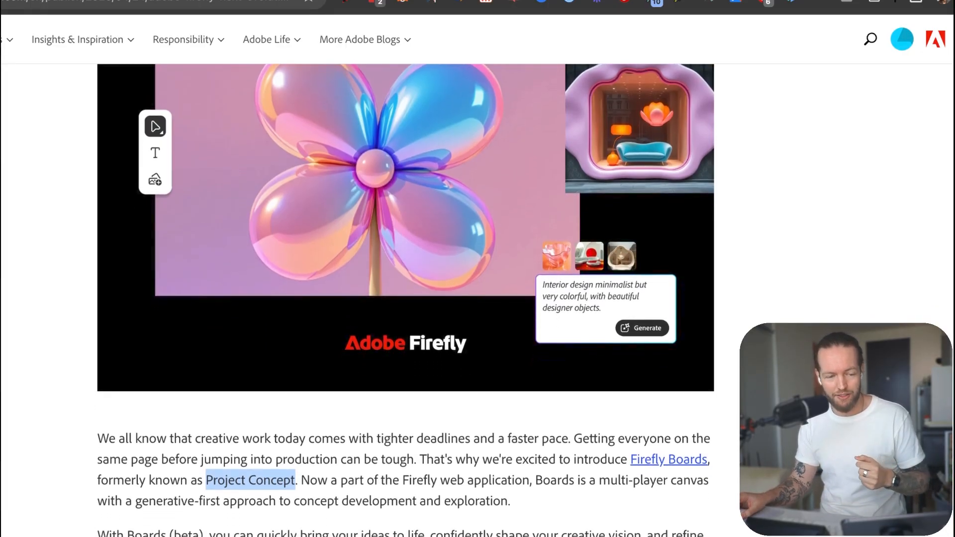
scroll(405, 299, "up", 1)
- Read how Boards can be used for Mood Boarding, Storyboarding and Creative Brainstorming
scroll(406, 298, "down", 5)
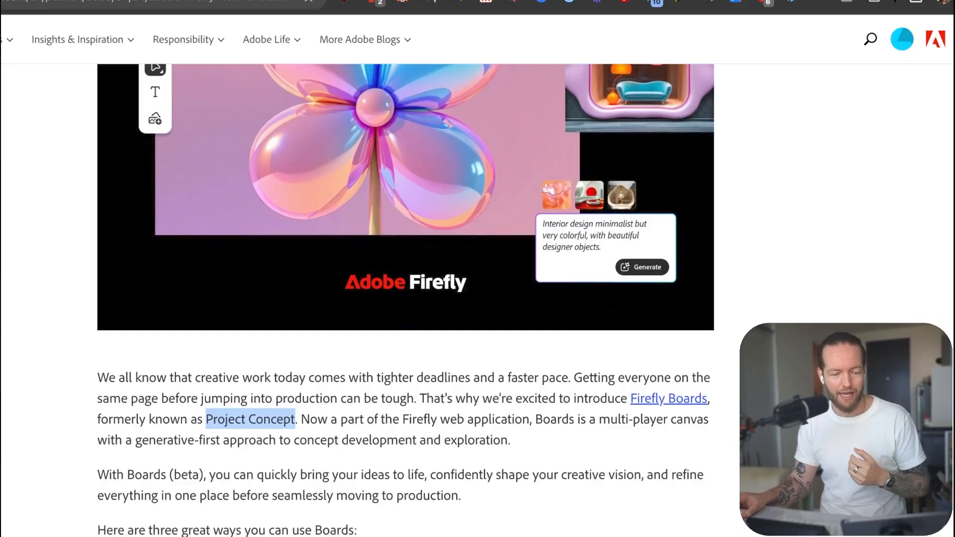
scroll(406, 299, "down", 4)
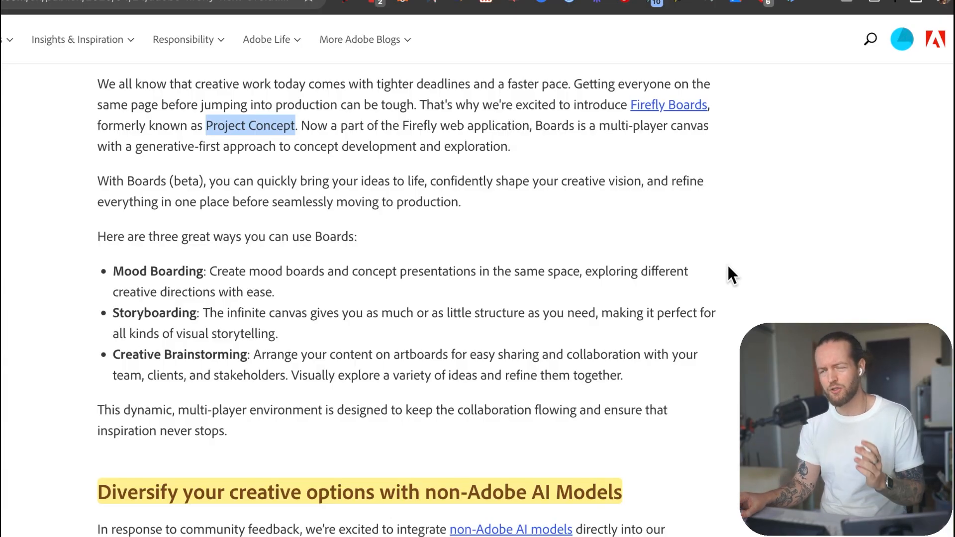
scroll(685, 290, "down", 1)
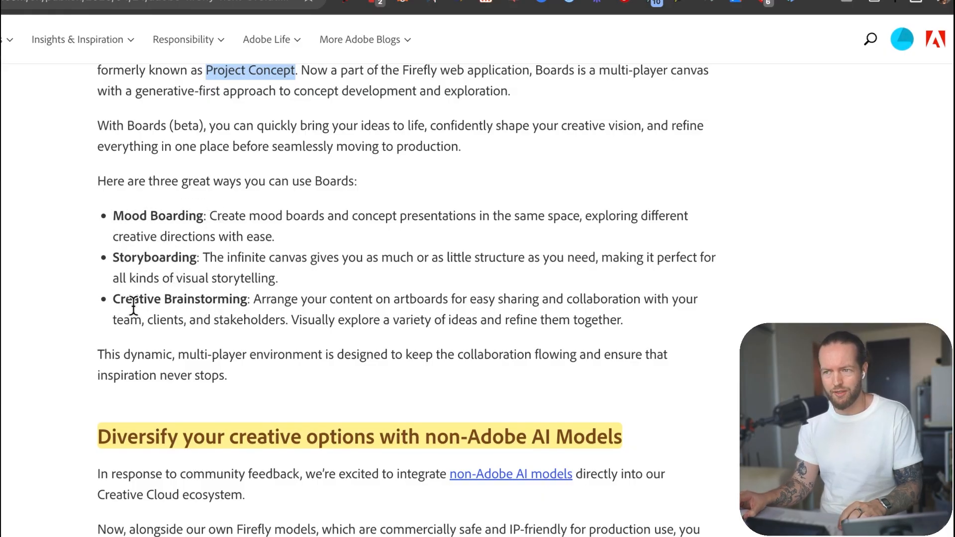
- Read the non-Adobe AI Models section, temporarily marking the text about products in the coming months from fal.ai through Ideogram
scroll(91, 350, "down", 3)
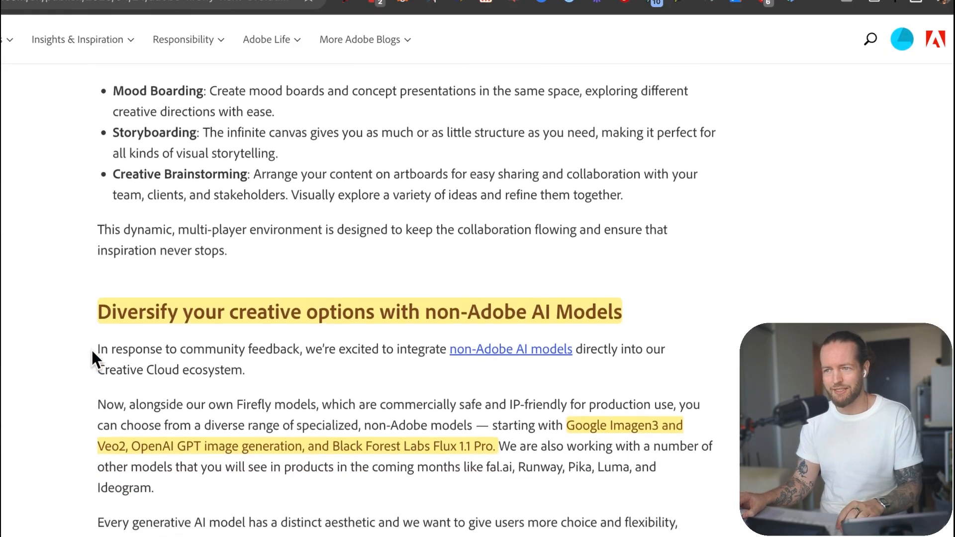
scroll(687, 274, "up", 1)
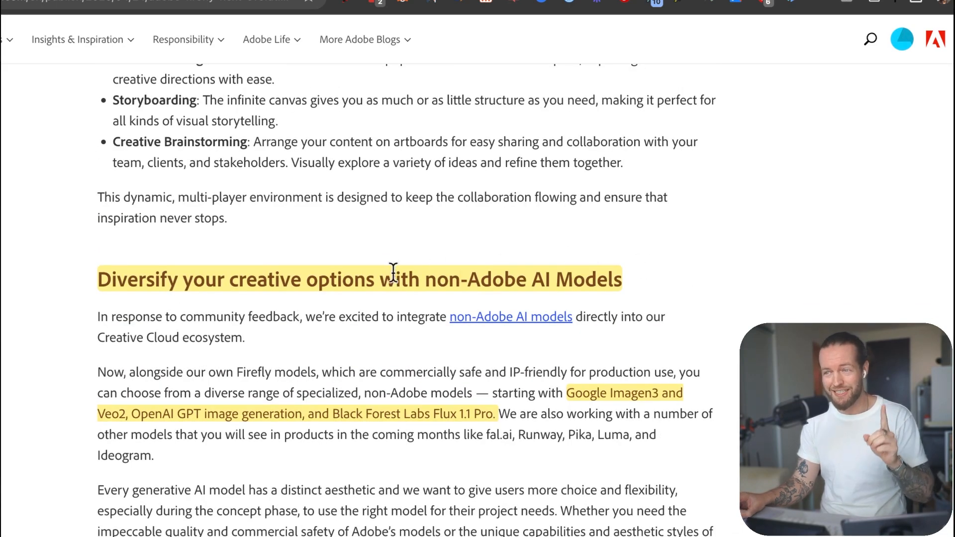
scroll(372, 252, "down", 1)
scroll(386, 247, "down", 1)
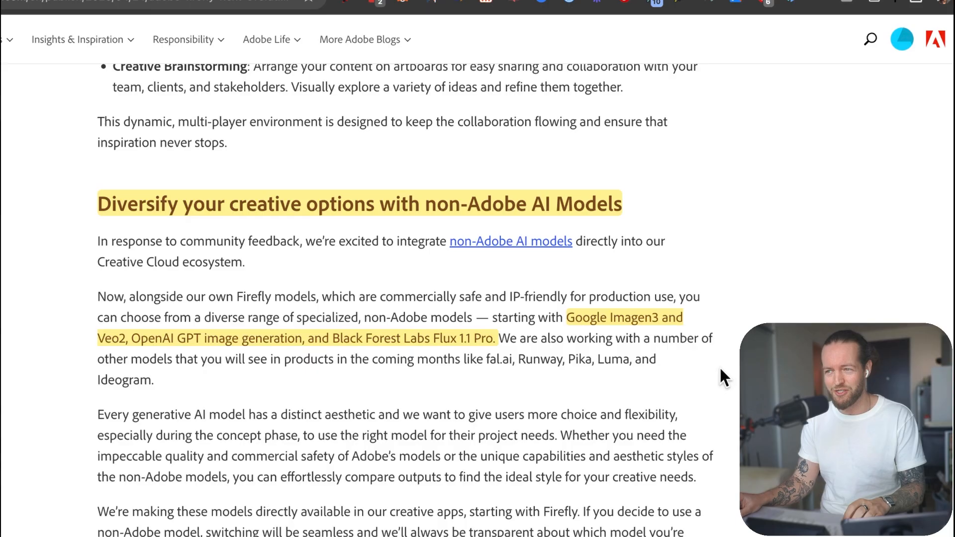
scroll(686, 366, "down", 1)
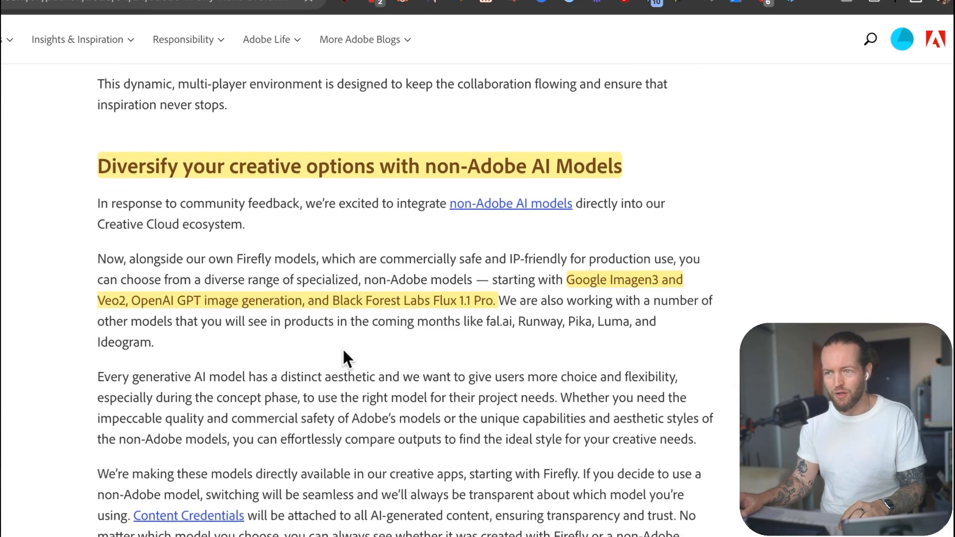
left_click_drag(280, 325, 629, 336)
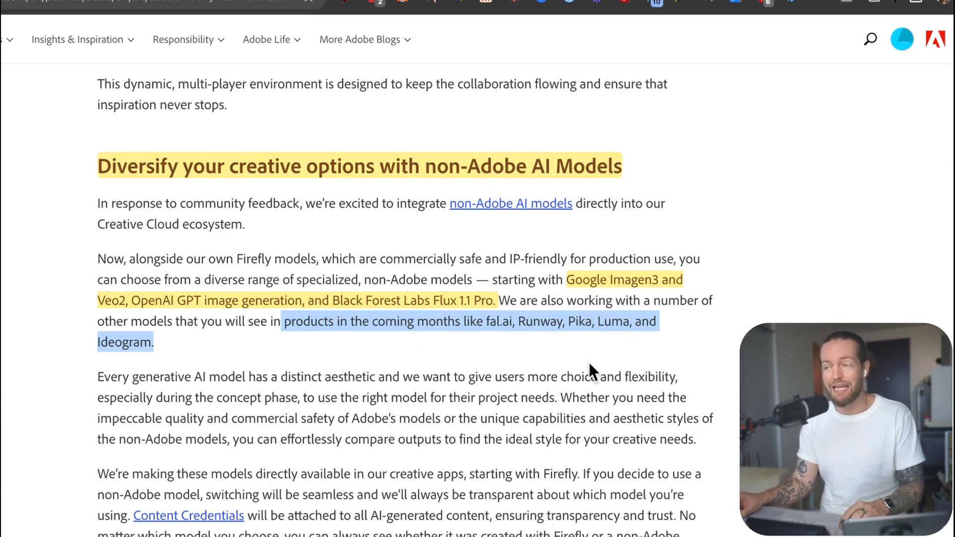
left_click(738, 374)
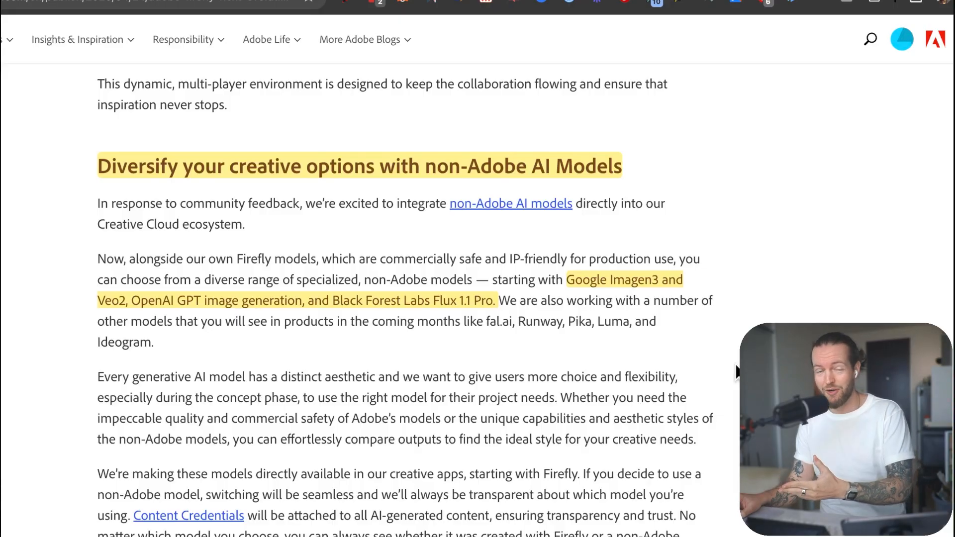
- Read the paragraphs on model choice and Content Credentials, temporarily marking the names Runway, Pika, Luma and Ideogram
scroll(736, 371, "down", 2)
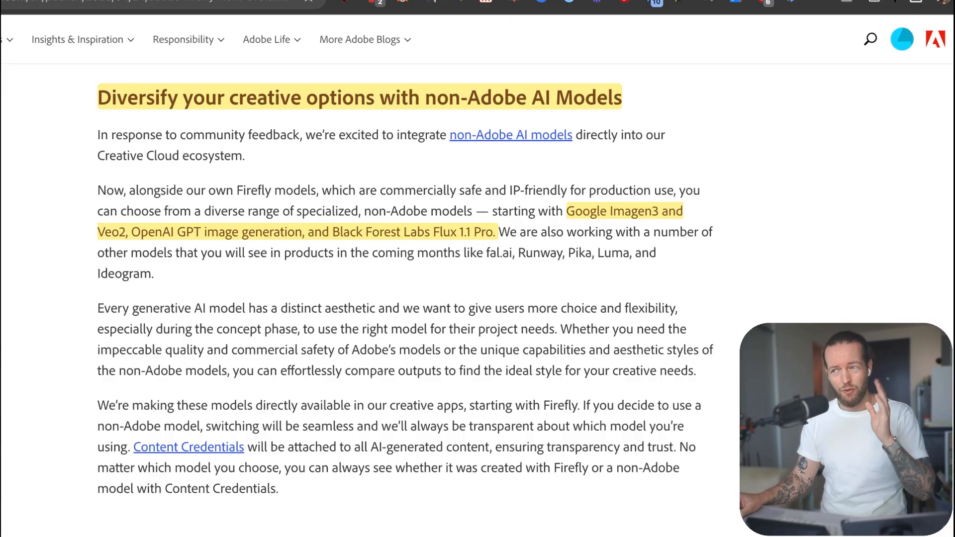
scroll(406, 299, "down", 1)
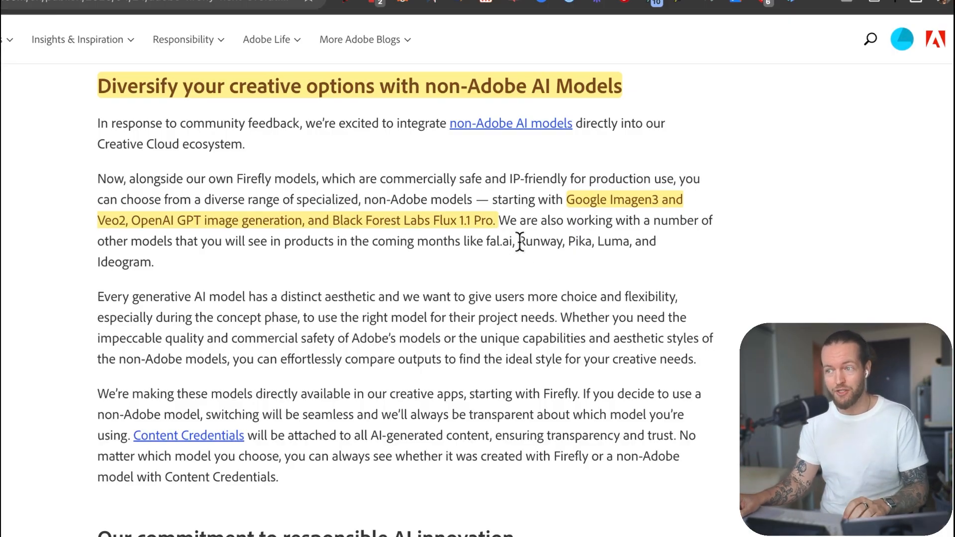
left_click_drag(519, 241, 609, 253)
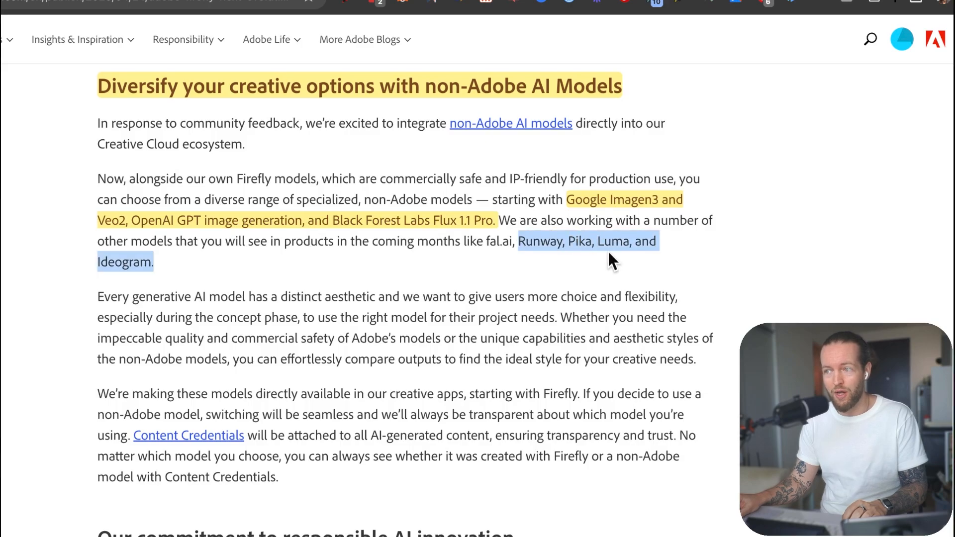
left_click(716, 294)
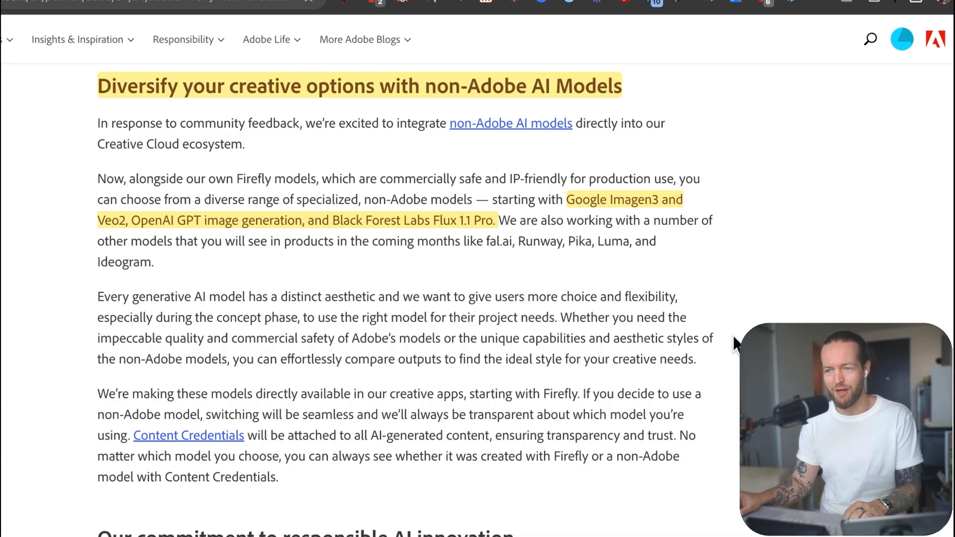
- Read the responsible AI innovation and Ready, set, create sections through to the Adobe Firefly trial link
scroll(734, 332, "down", 6)
scroll(404, 298, "down", 1)
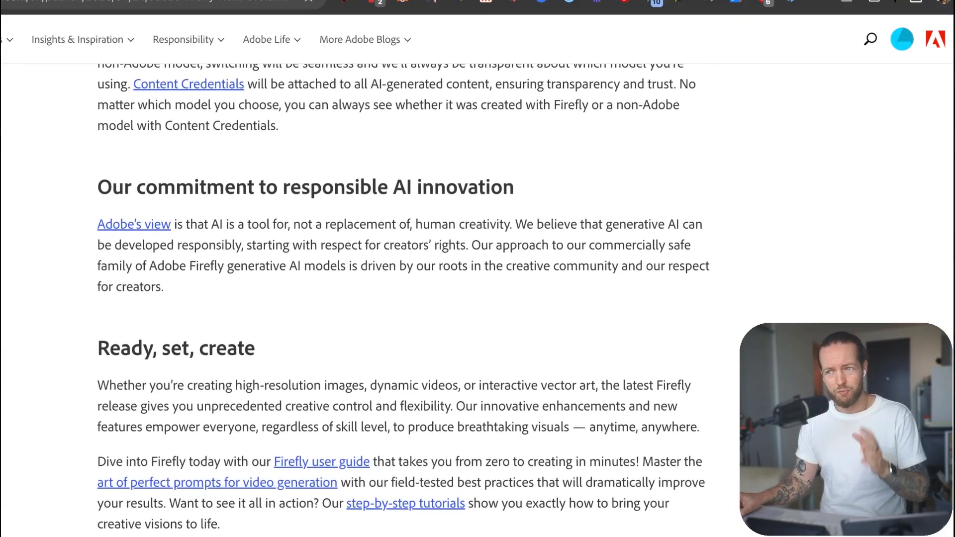
scroll(405, 299, "down", 1)
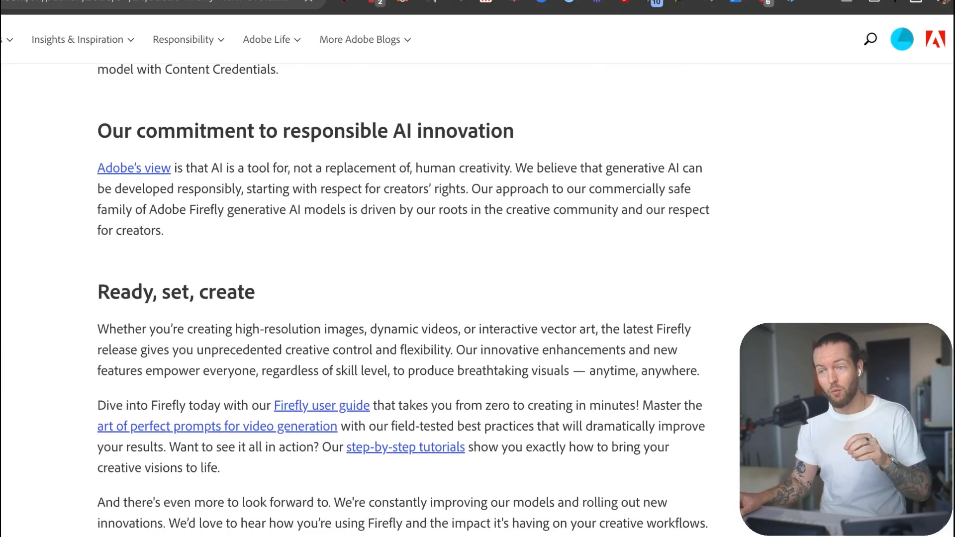
scroll(402, 298, "down", 1)
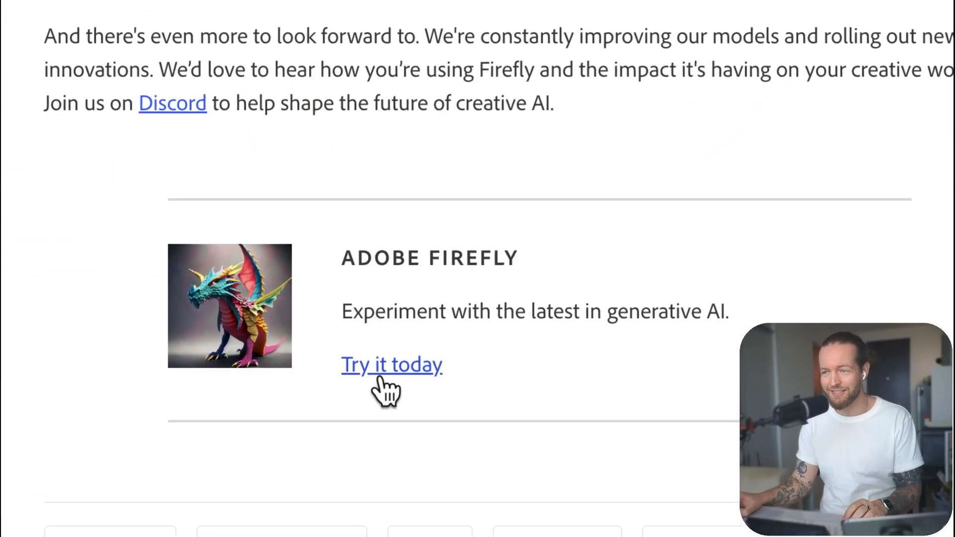
- Open Adobe Firefly from the article's trial link and set the Text to image aspect ratio to Square (1:1)
left_click(383, 390)
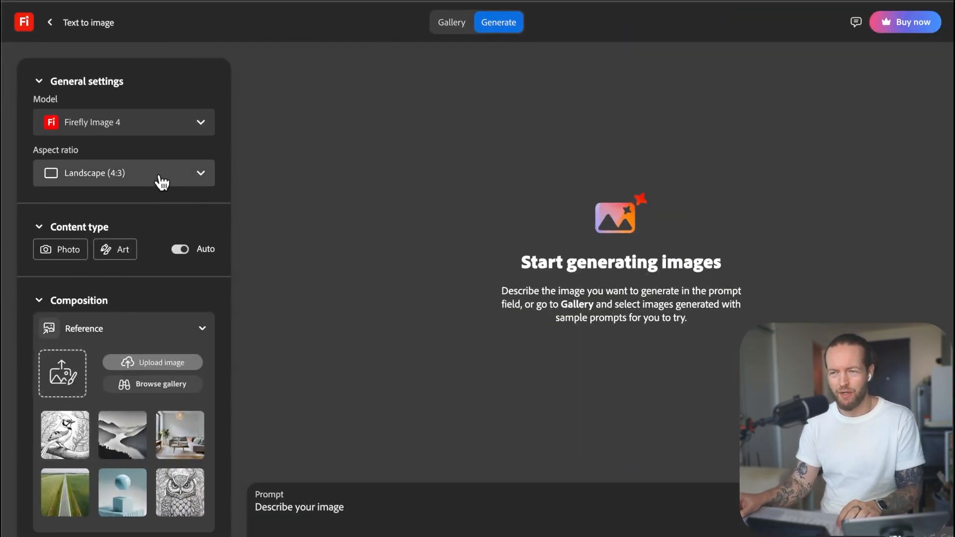
left_click(160, 178)
left_click(136, 218)
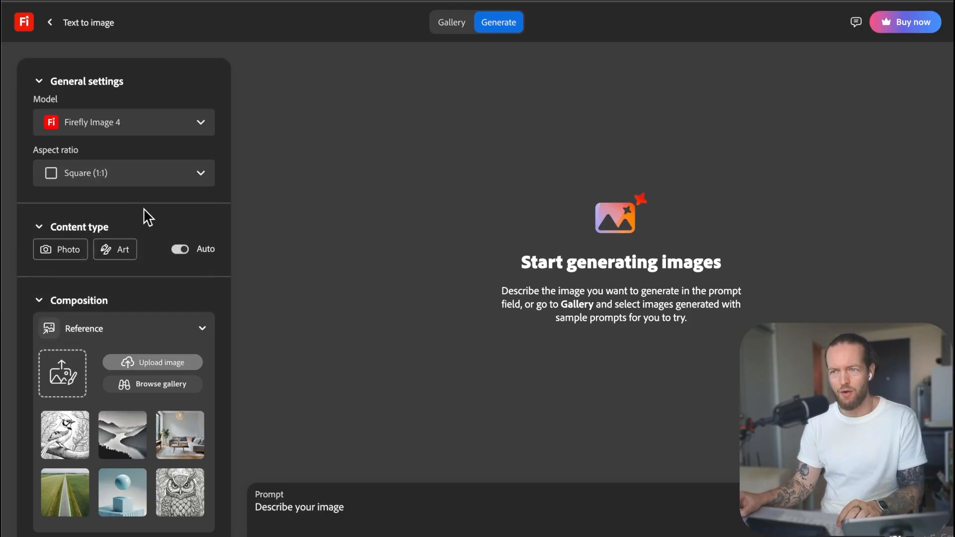
- Try the Art and Photo content types, and return the content type to Auto
scroll(37, 207, "down", 1)
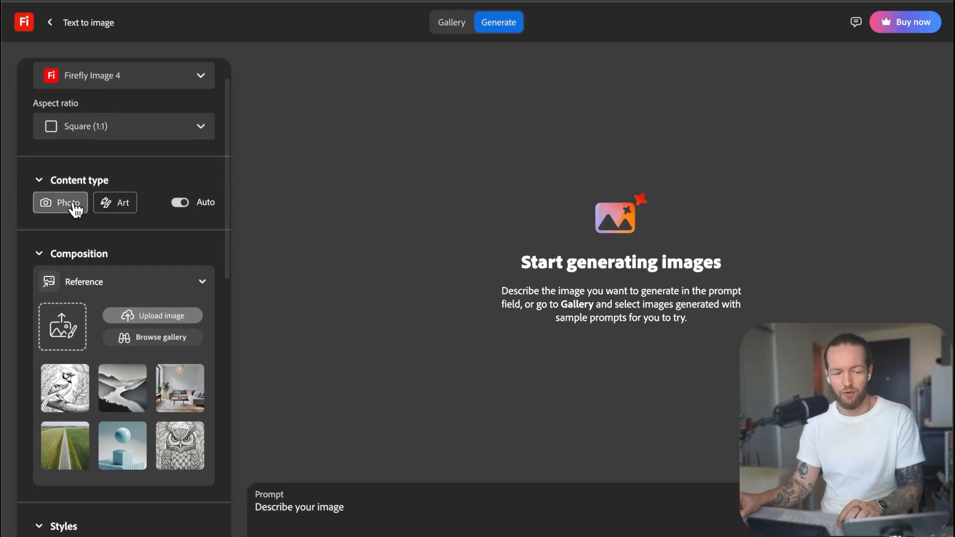
left_click(183, 205)
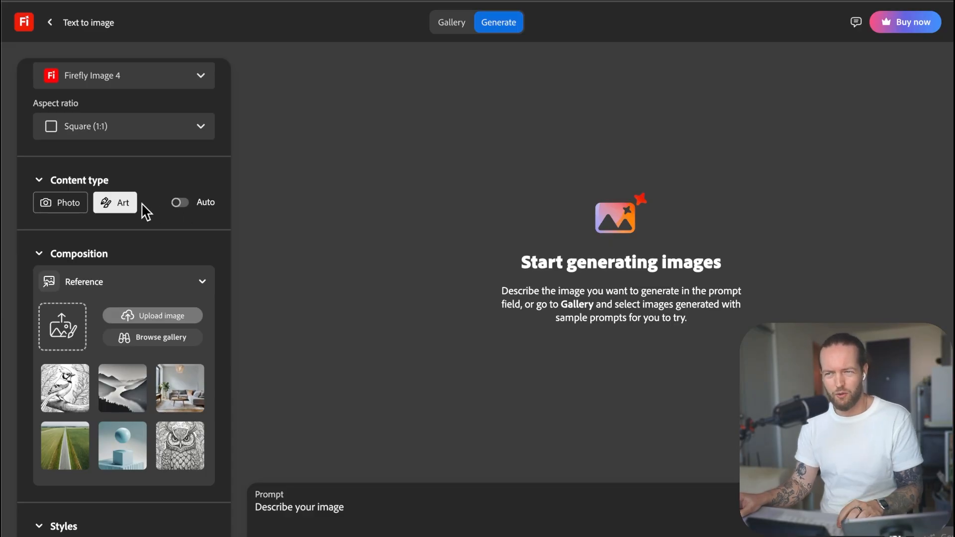
left_click(73, 214)
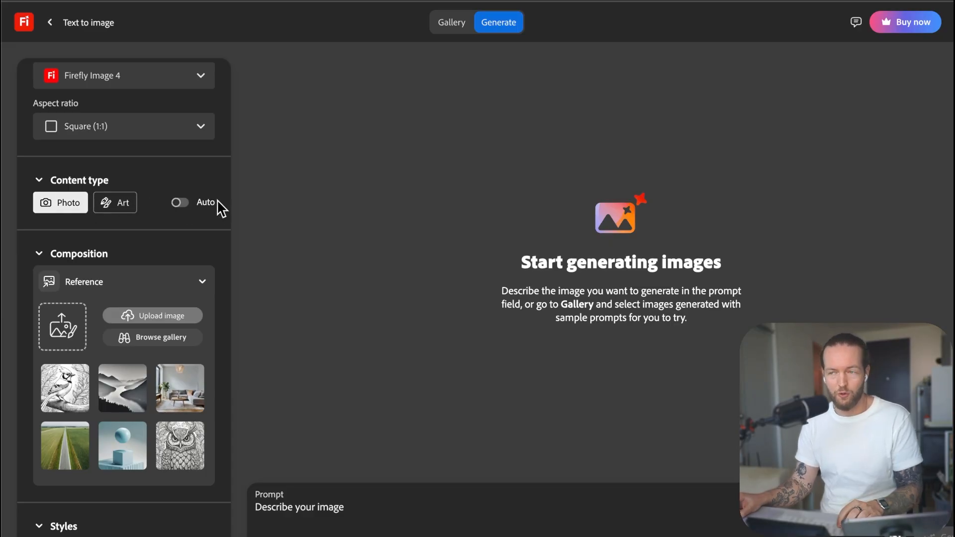
left_click(184, 205)
- Examine the Text to image options for composition reference, visual intensity, style reference, effects, color and tone, lighting and camera angle
scroll(218, 235, "down", 3)
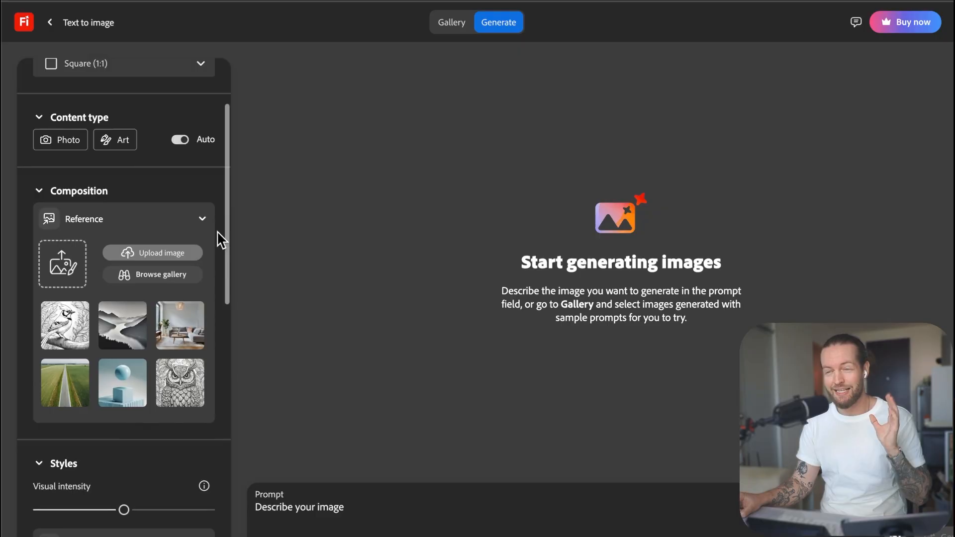
scroll(217, 231, "down", 4)
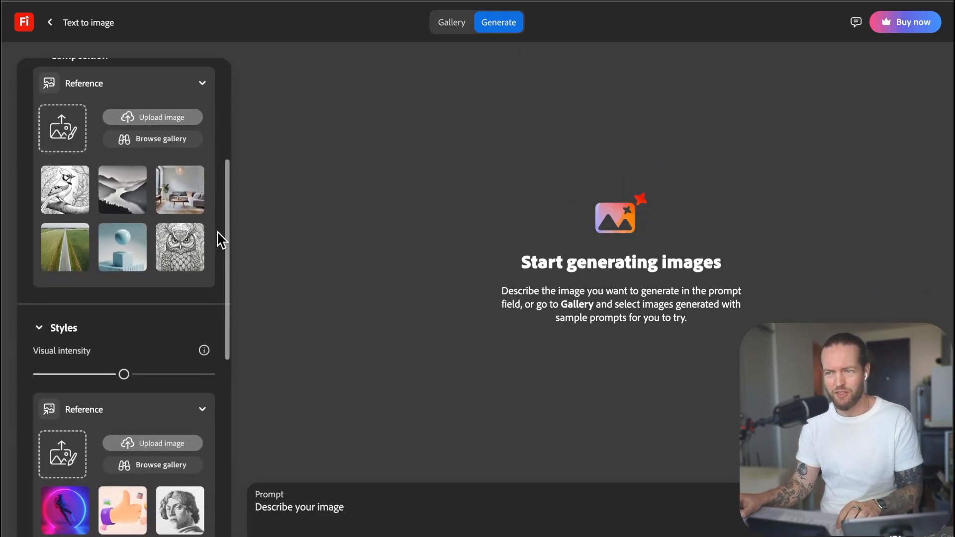
scroll(217, 230, "down", 5)
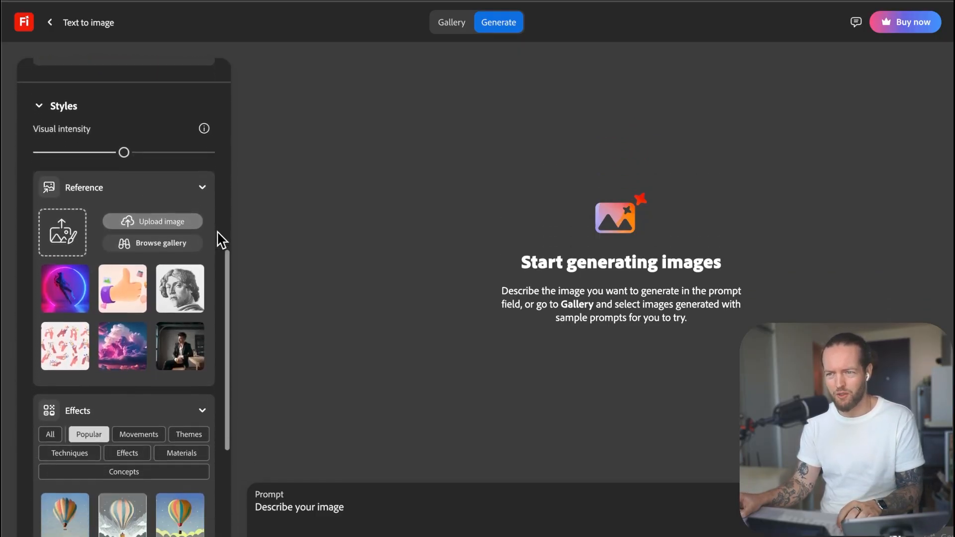
scroll(219, 240, "down", 2)
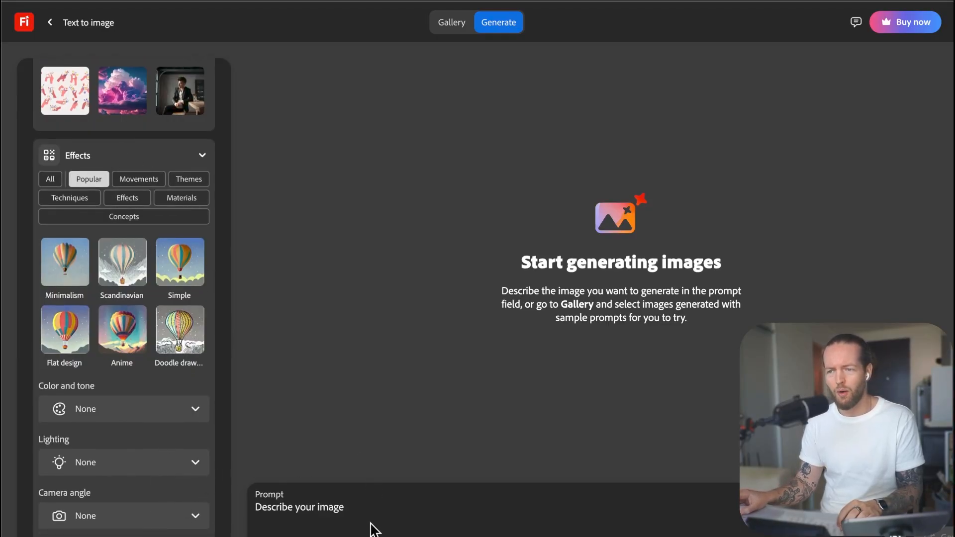
scroll(372, 522, "down", 1)
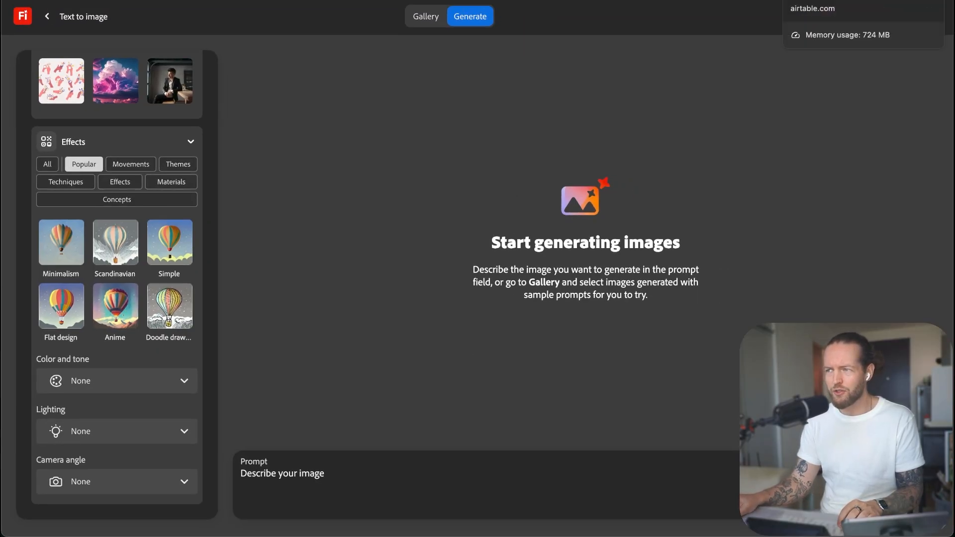
- Copy the prompt from the Blue & Purple record in Airtable and generate images from it in Adobe Firefly
left_click(821, 1)
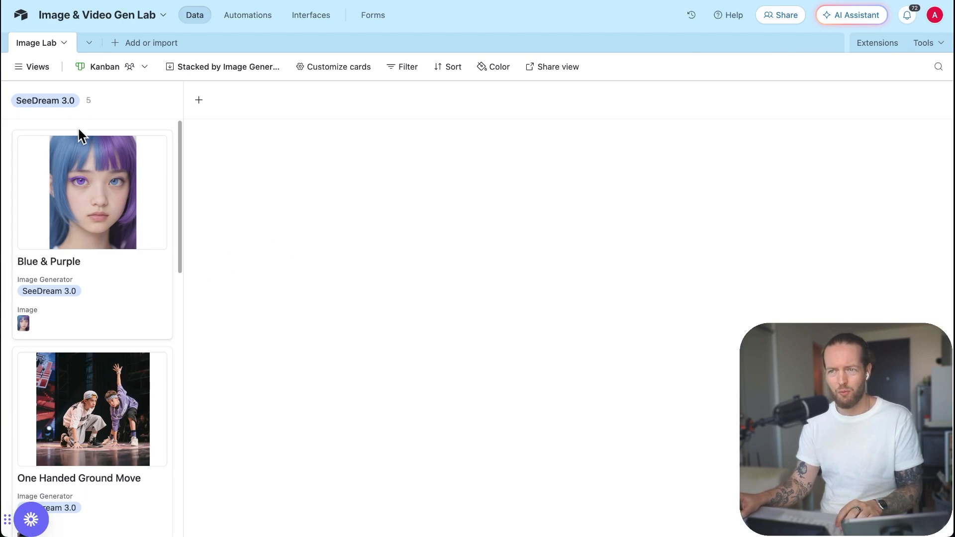
left_click(101, 299)
scroll(542, 380, "down", 4)
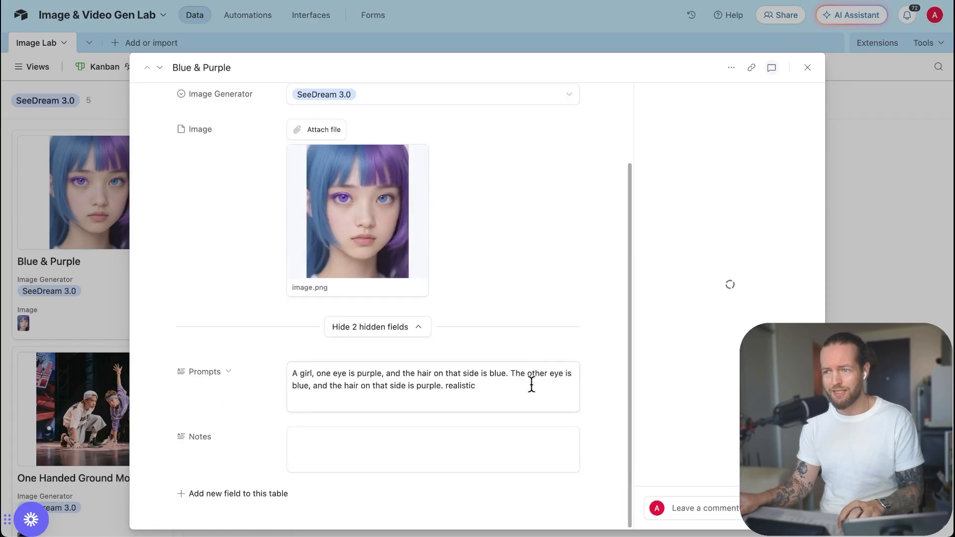
triple_click(533, 383)
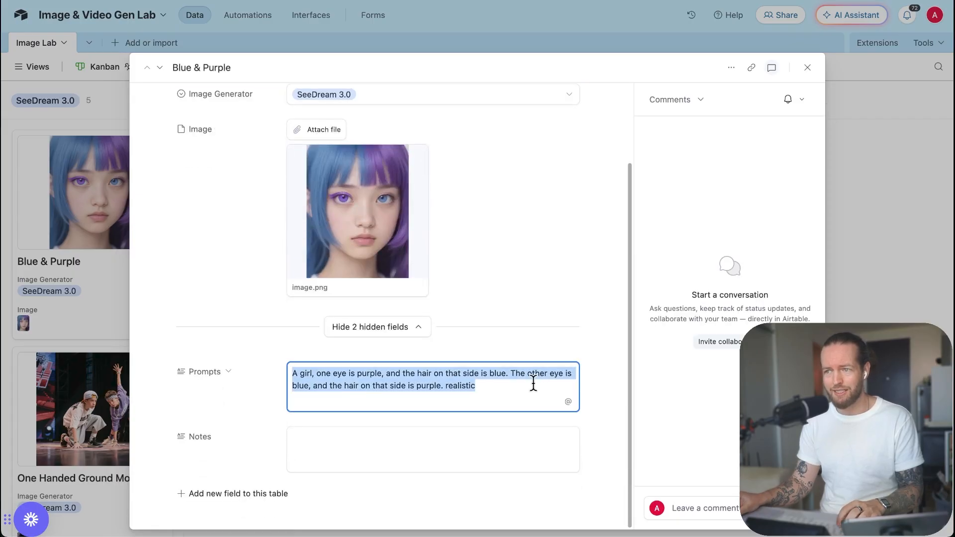
left_click(858, 209)
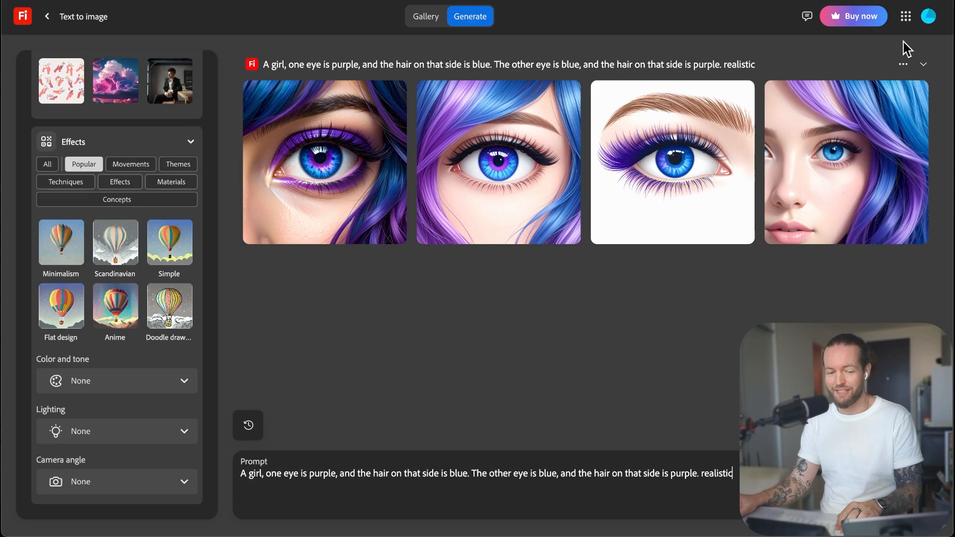
- Regenerate the girl prompt as Photo with Auto off, and save the third portrait to Airtable as Blue & Purple under Adobe Firefly 4
scroll(169, 149, "up", 10)
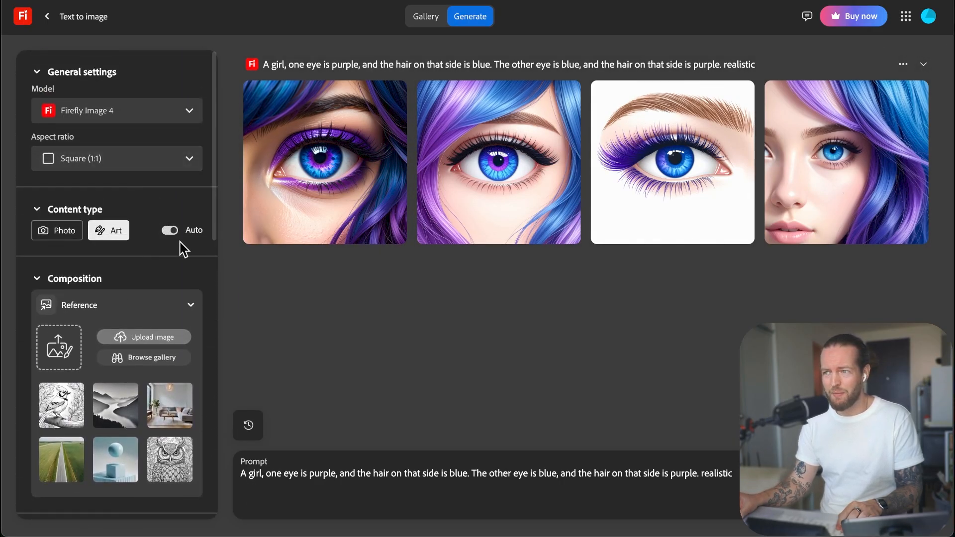
left_click(170, 230)
left_click(50, 238)
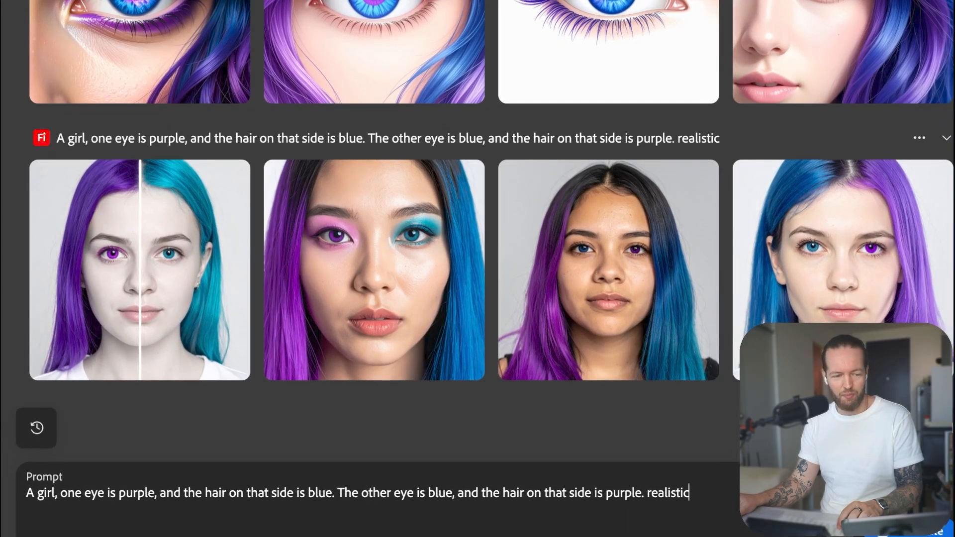
mouse_move(672, 310)
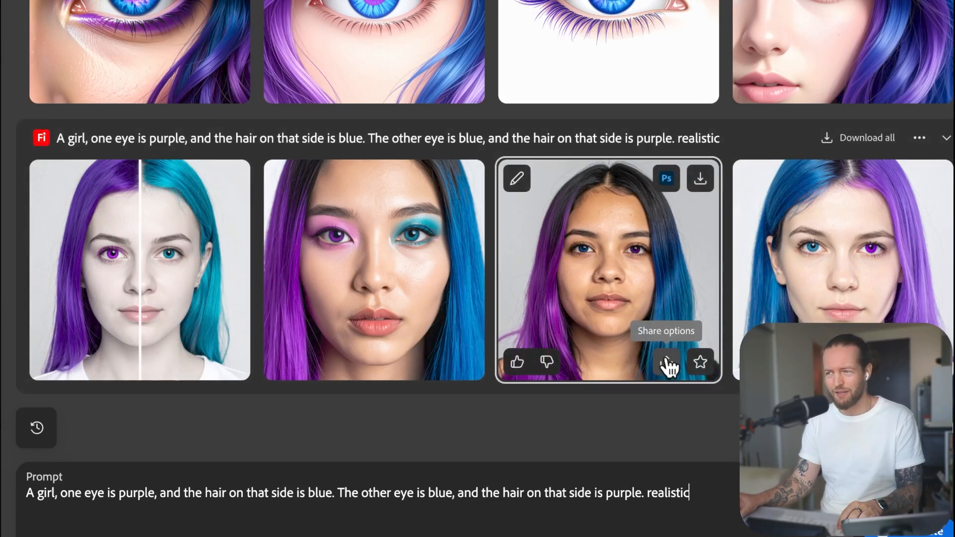
left_click(700, 182)
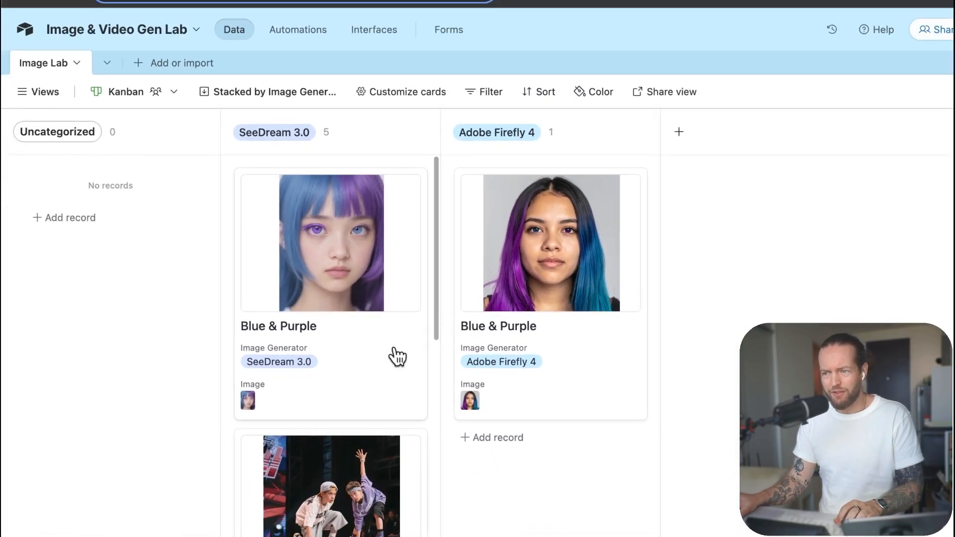
- Replace the Firefly prompt with the One Handed Ground Move text about two Y2K-style breakdancing boys, and generate the images
scroll(367, 425, "down", 3)
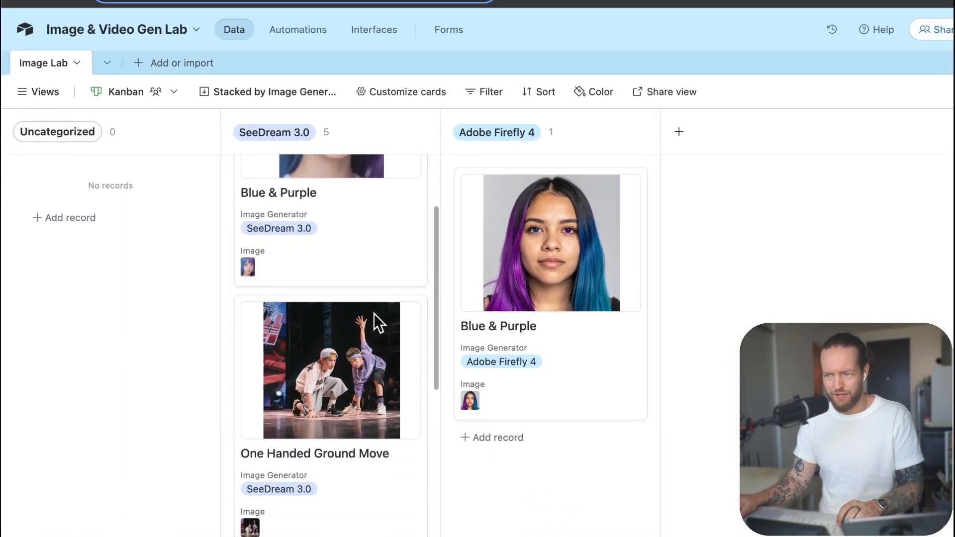
scroll(349, 348, "down", 3)
scroll(304, 363, "up", 2)
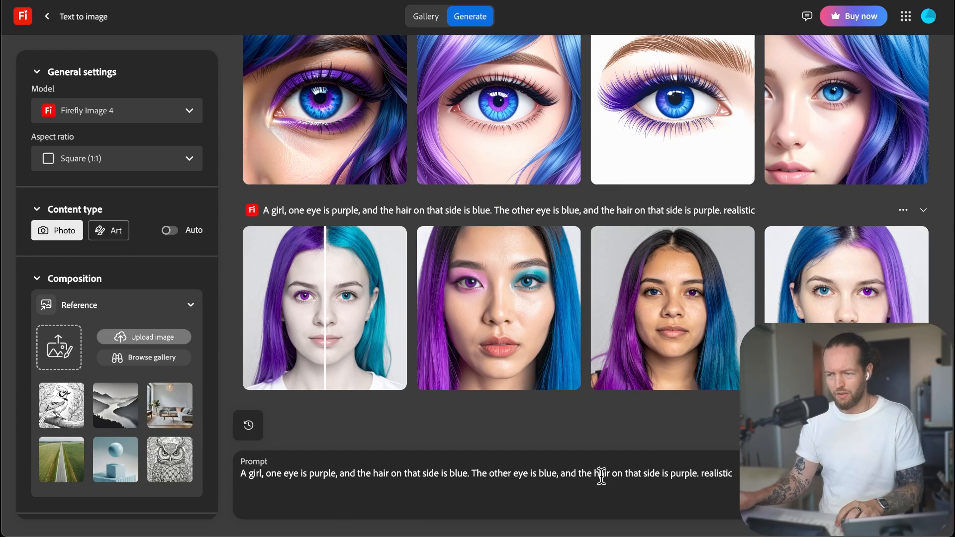
key("ctrl+a")
key("ctrl+v")
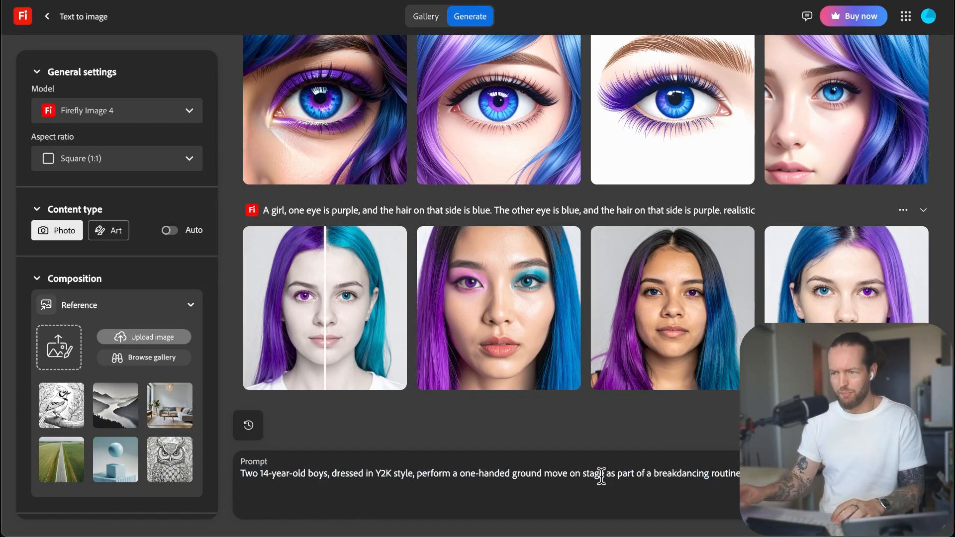
key("Return")
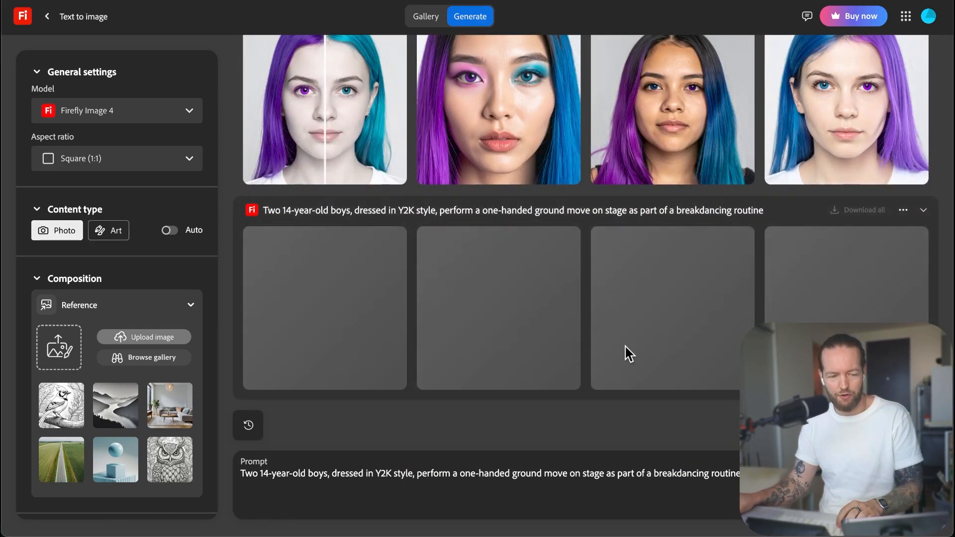
- Download the second breakdancing image and add it to Airtable as One Handed Ground Move under Adobe Firefly 4
scroll(766, 195, "up", 2)
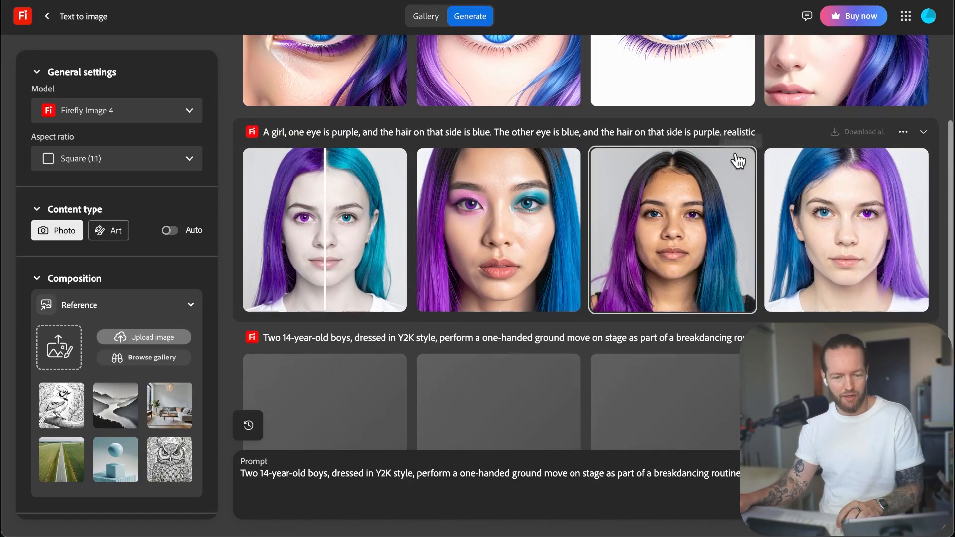
scroll(761, 144, "up", 3)
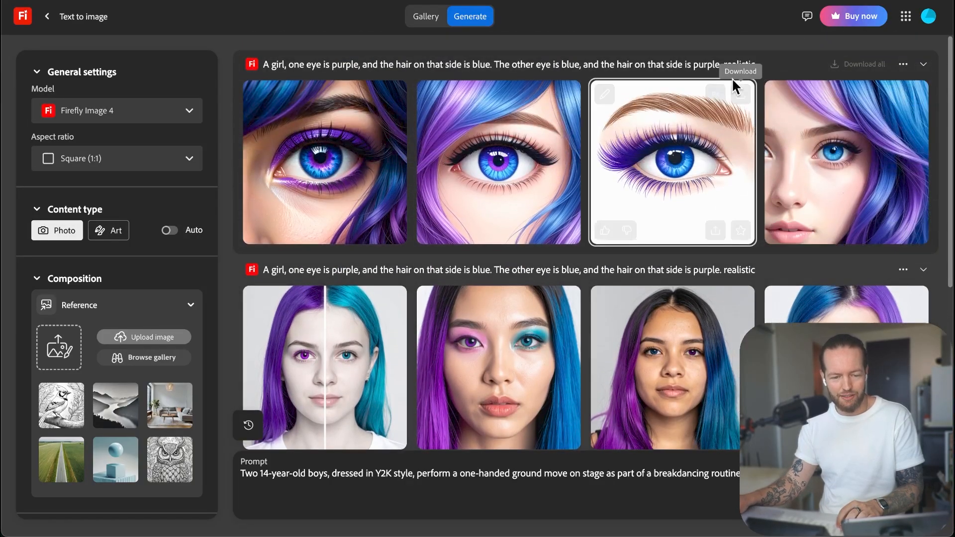
scroll(776, 293, "down", 5)
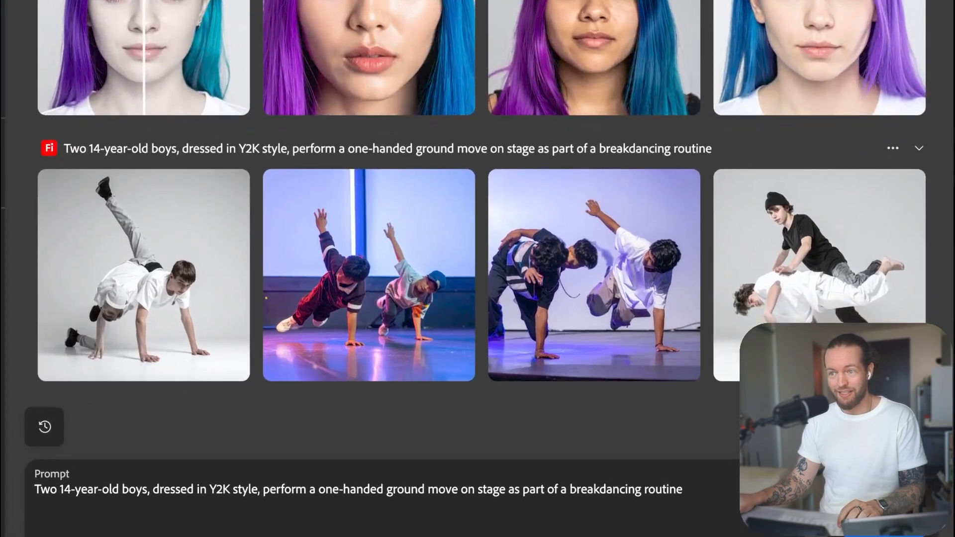
mouse_move(359, 280)
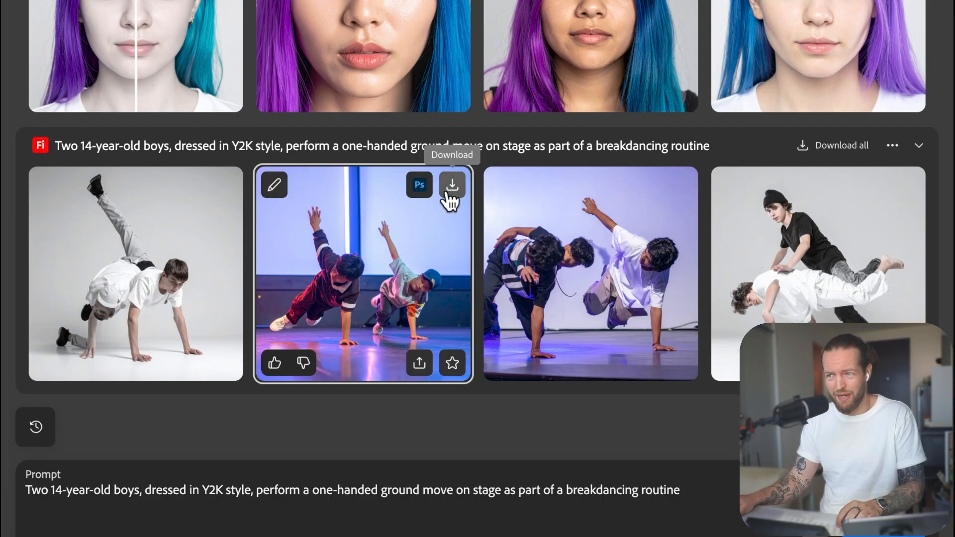
left_click(451, 187)
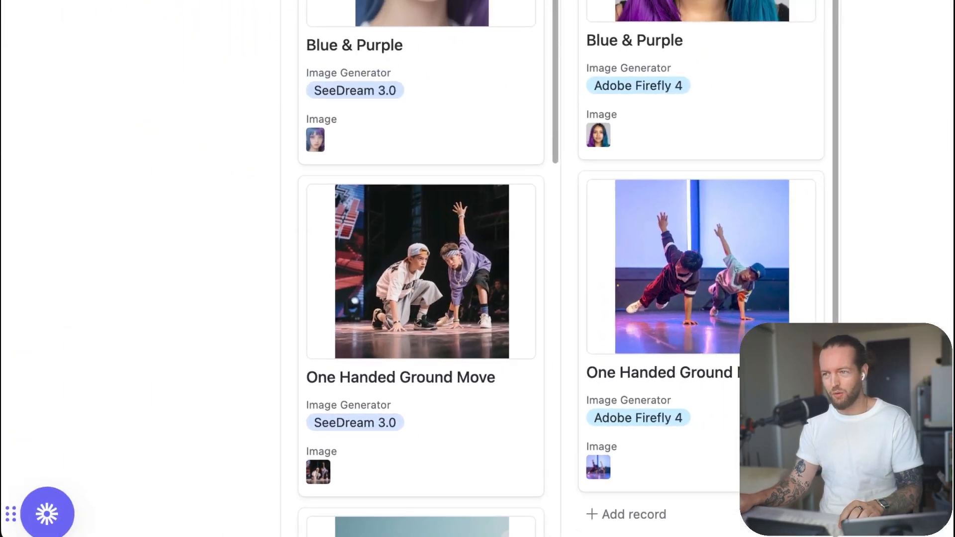
- Open the Felt Mugs w. Text record in Airtable, reveal its hidden fields and copy the whole prompt
scroll(159, 259, "down", 6)
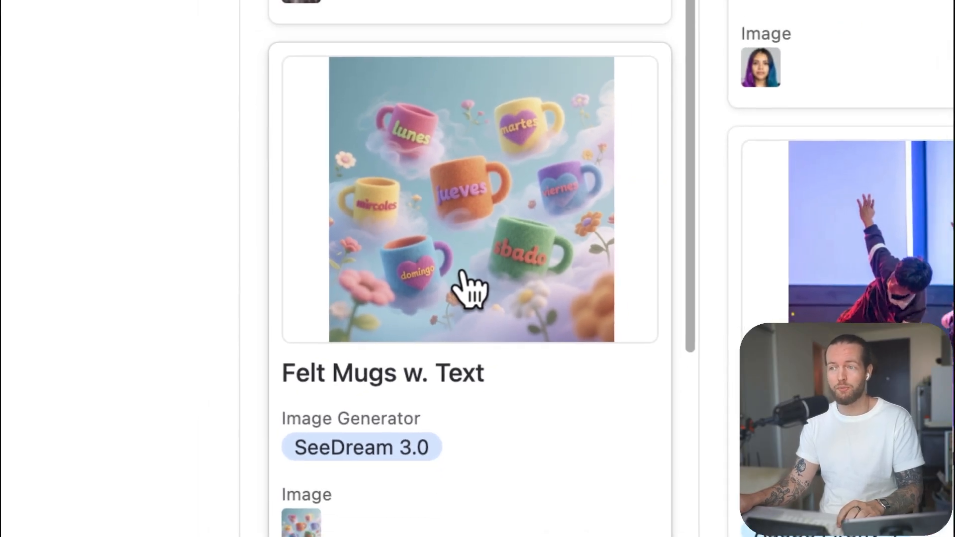
left_click(508, 373)
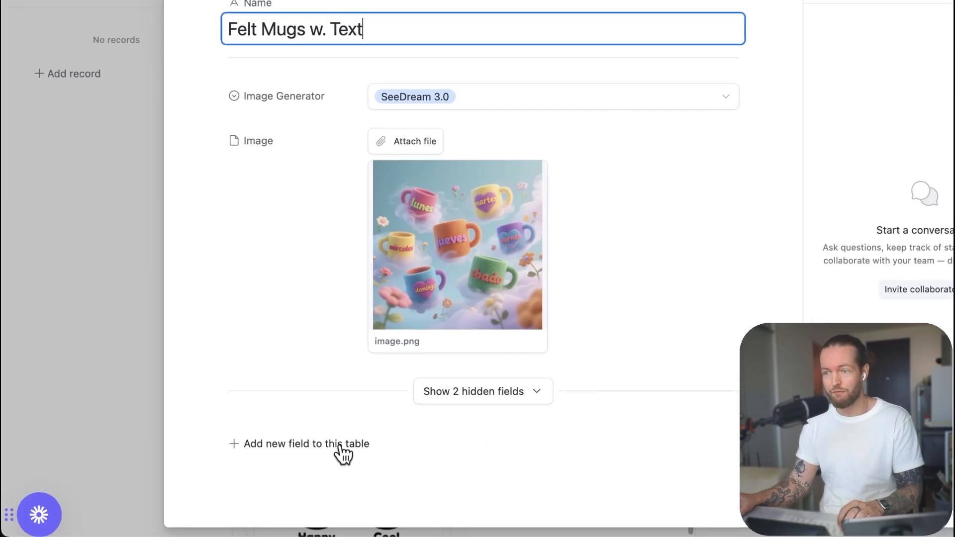
left_click(460, 403)
left_click(484, 411)
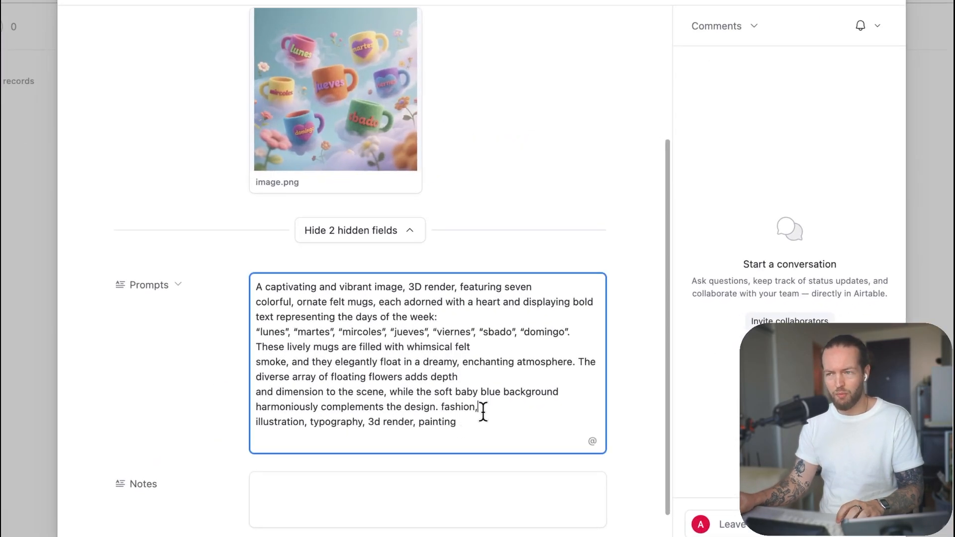
key("super+a")
key("super+c")
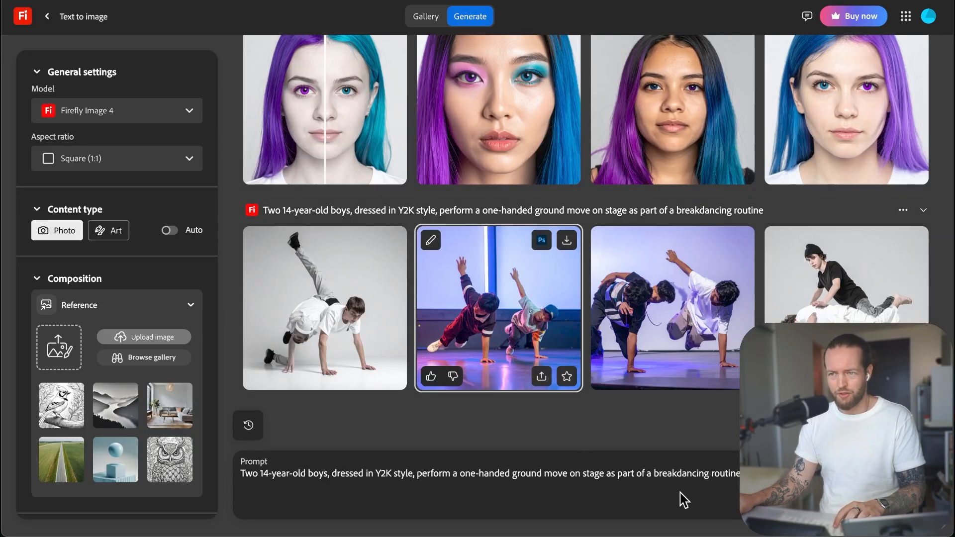
- Replace the Firefly prompt with the copied felt mugs text and generate the images with the content type on Auto
left_click(719, 490)
key("super+a")
key("super+v")
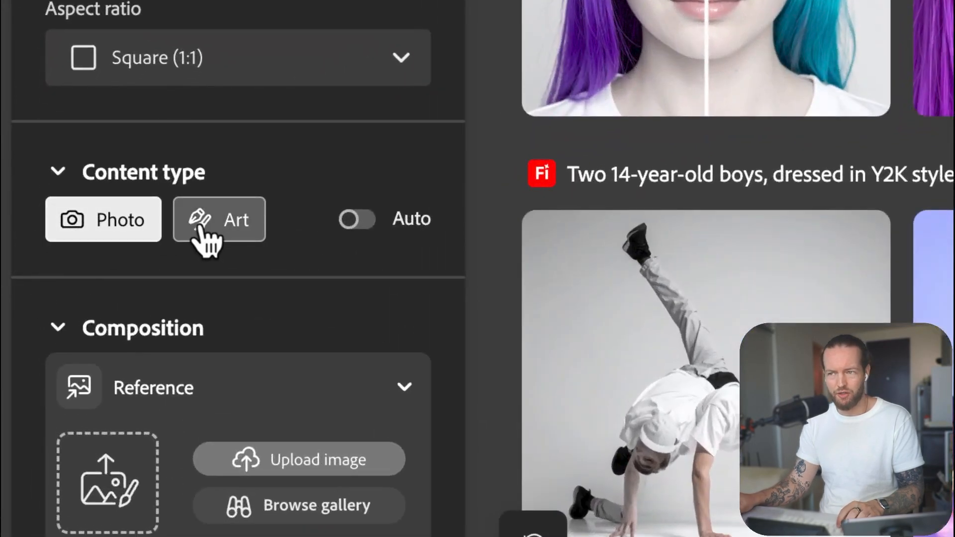
left_click(369, 221)
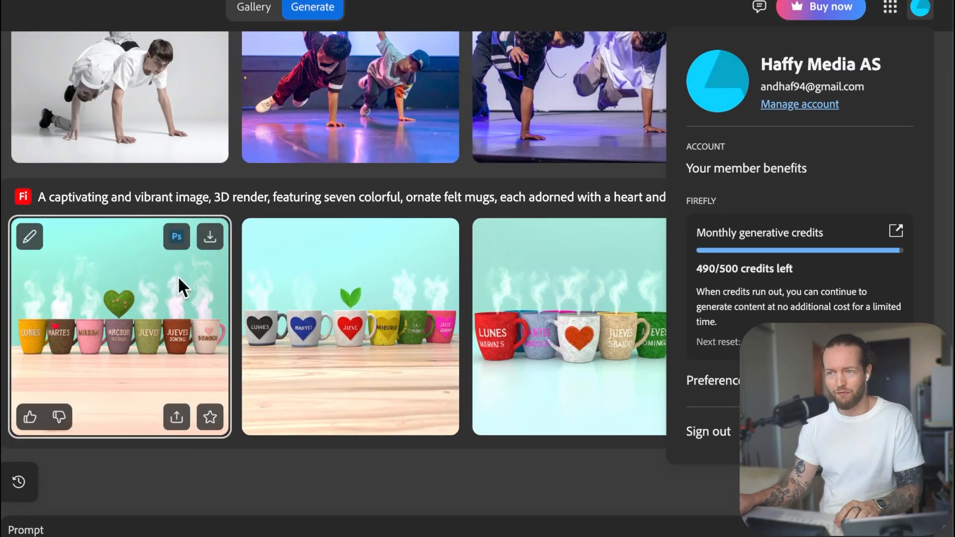
- Enlarge the fourth felt mugs image to examine its lettering, and close the preview
left_click(226, 191)
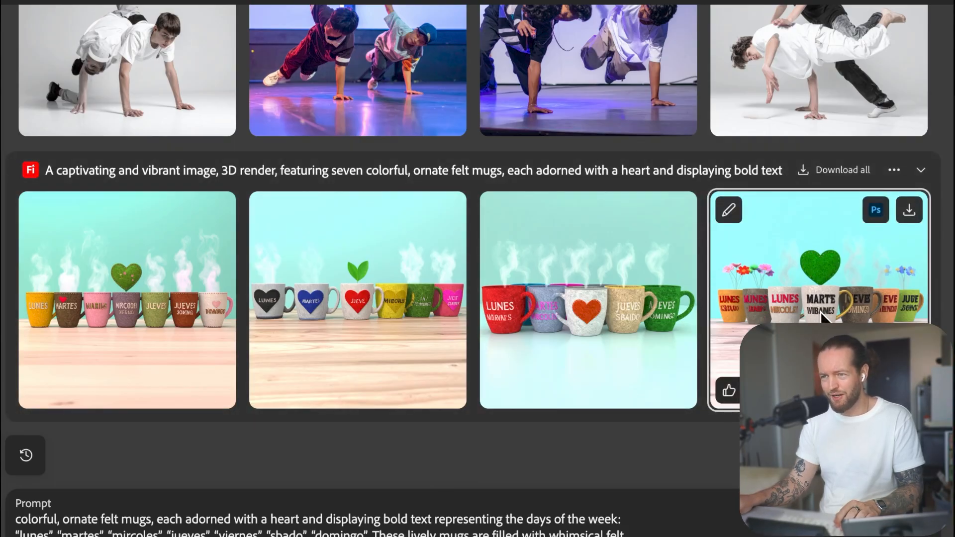
left_click(849, 305)
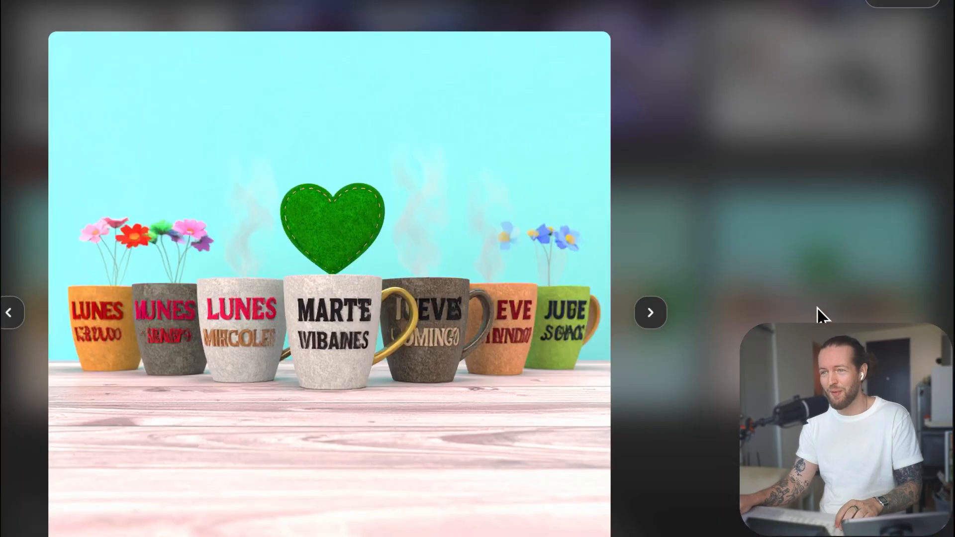
scroll(126, 472, "down", 1)
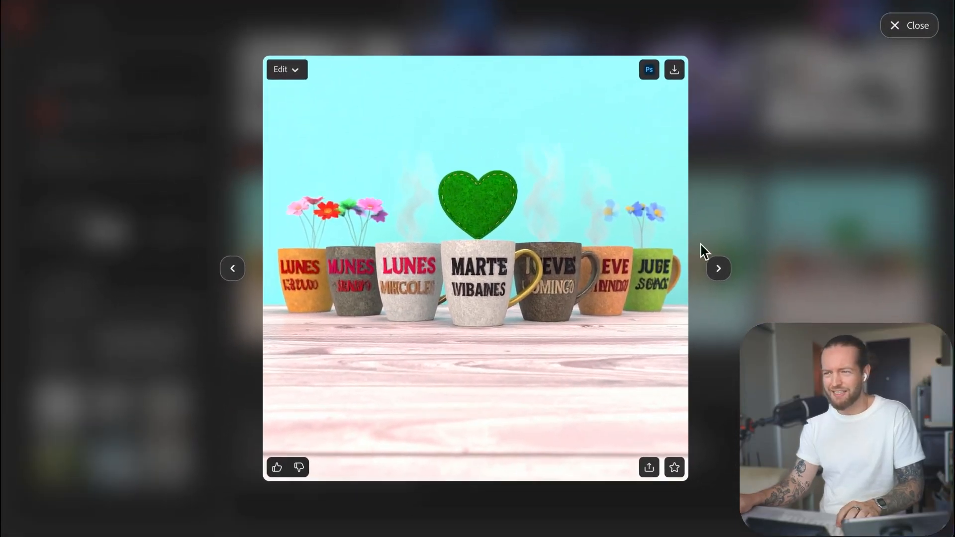
left_click(748, 207)
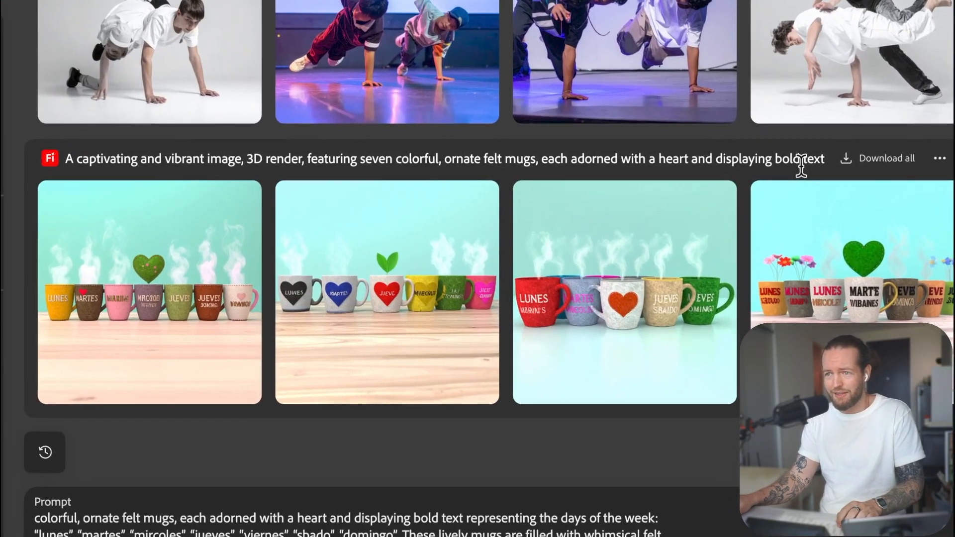
- Download the fourth felt mugs image and add it to Airtable as Felt Mugs under Adobe Firefly 4
mouse_move(354, 299)
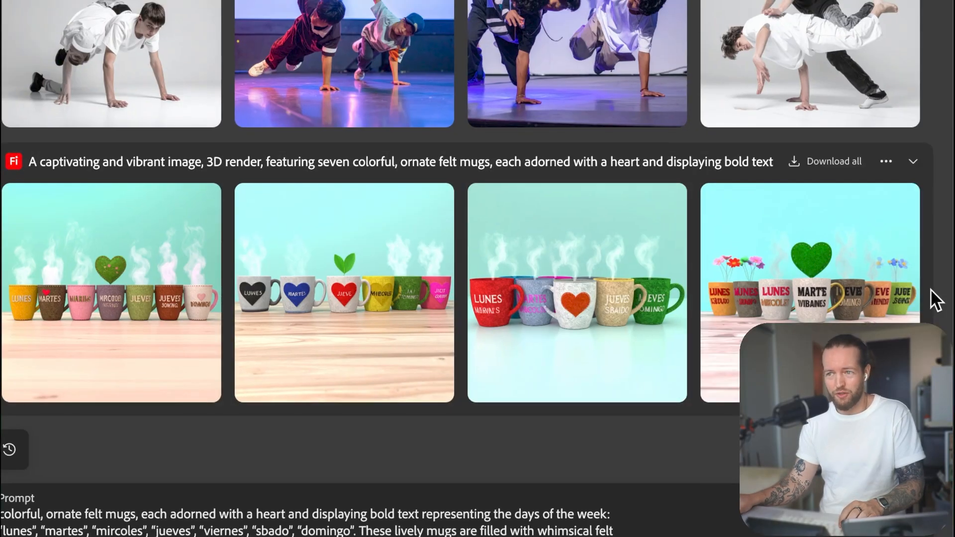
mouse_move(939, 281)
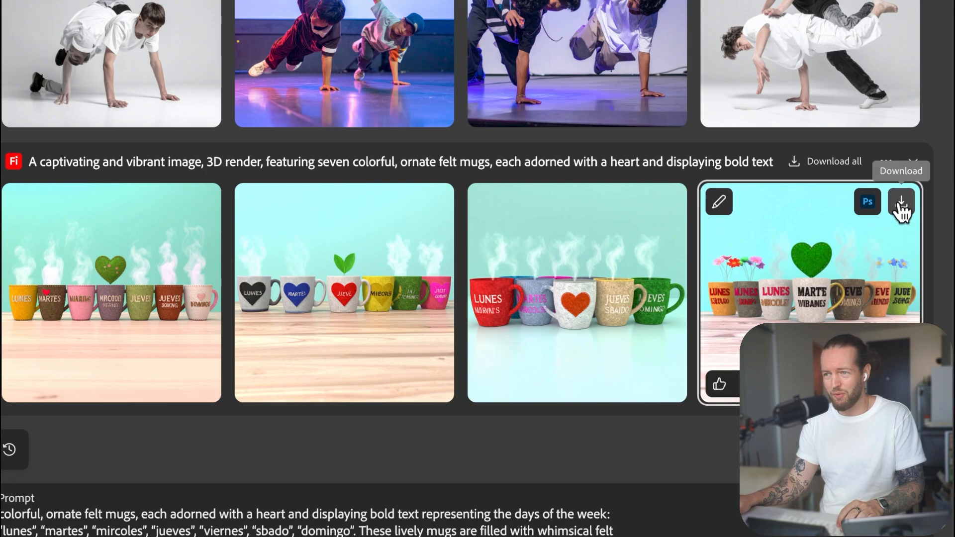
left_click(901, 204)
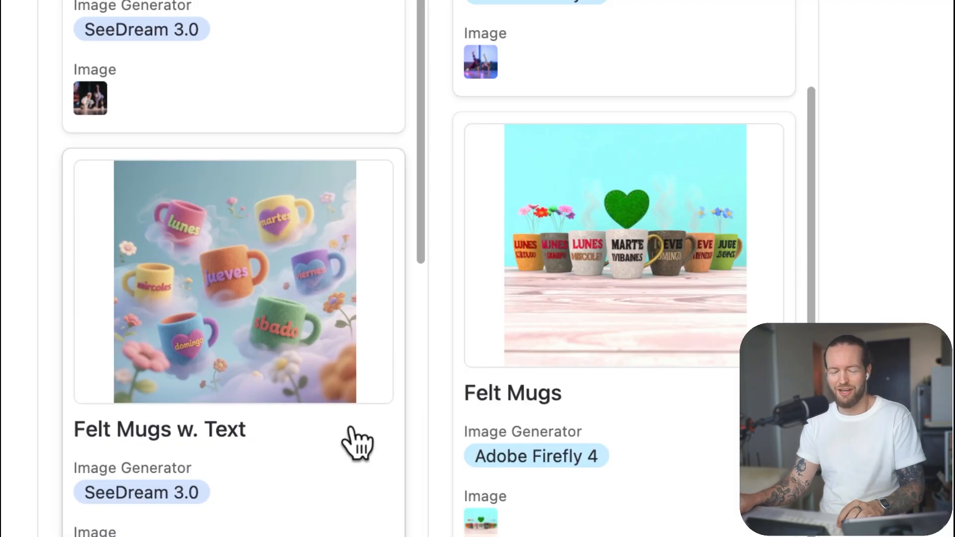
- Copy the four-monkey sticker series prompt from the Sticker Design record in Airtable and switch back to Adobe Firefly
scroll(353, 441, "down", 2)
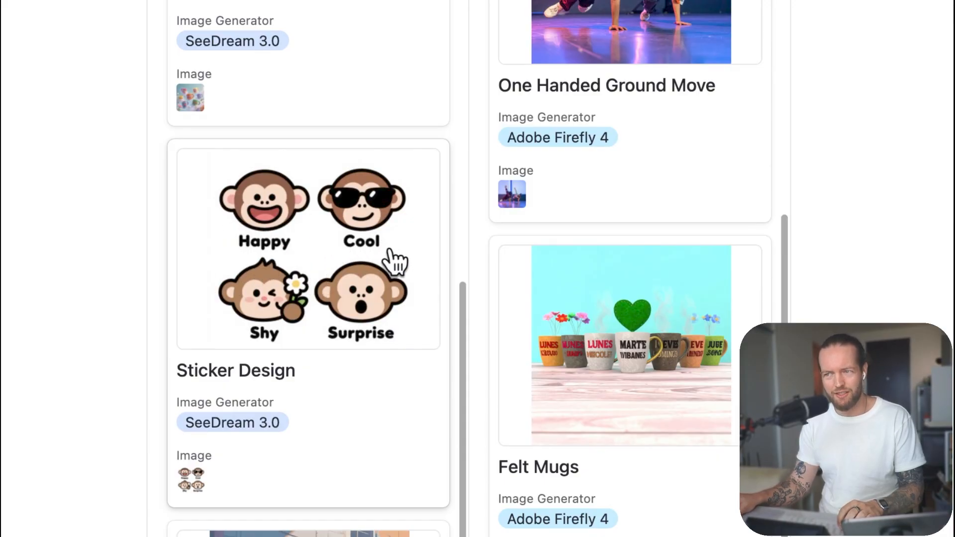
left_click(357, 404)
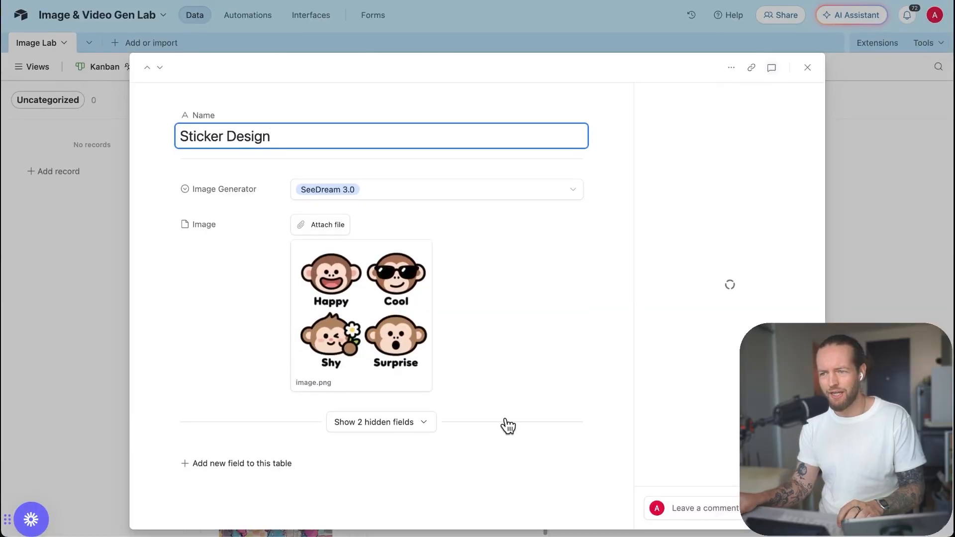
left_click(488, 458)
scroll(504, 437, "down", 2)
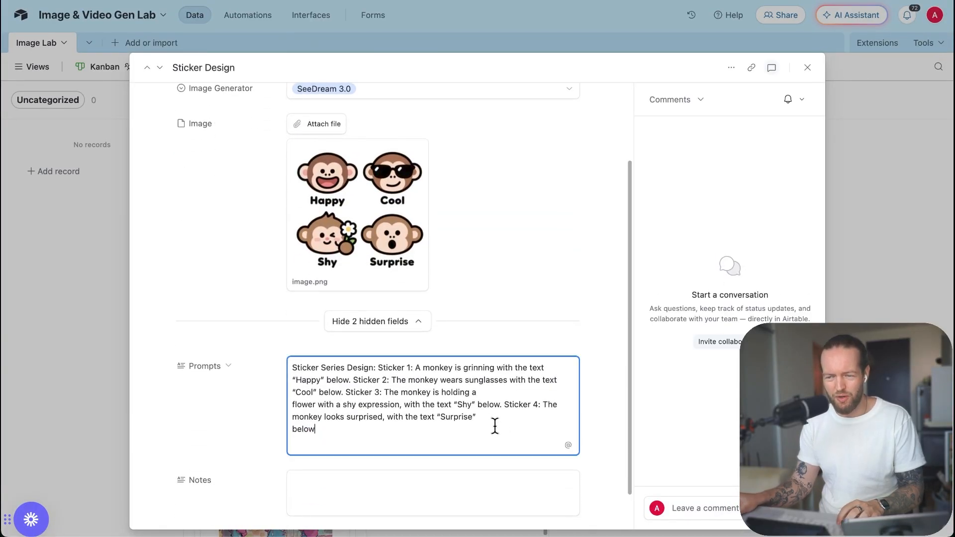
key("ctrl+a")
key("ctrl+c")
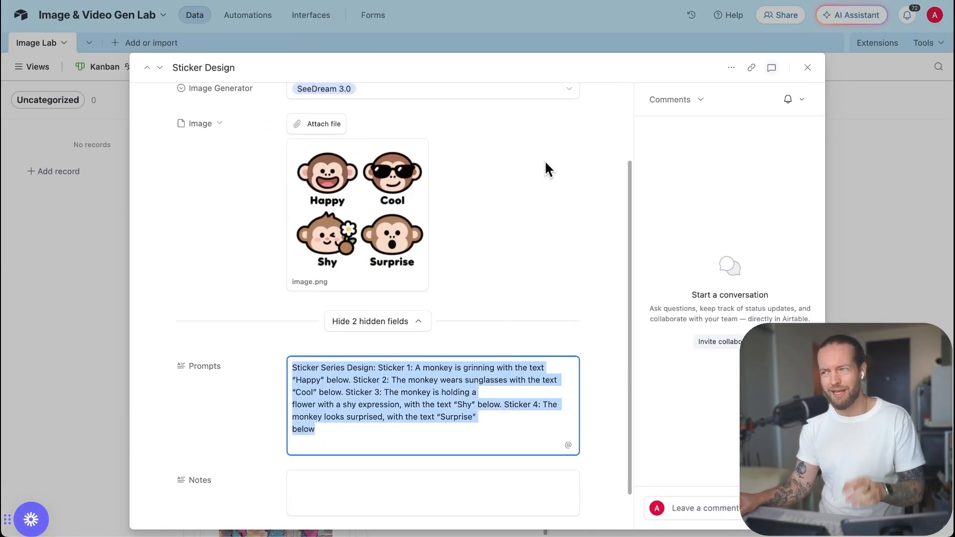
key("ctrl+Tab")
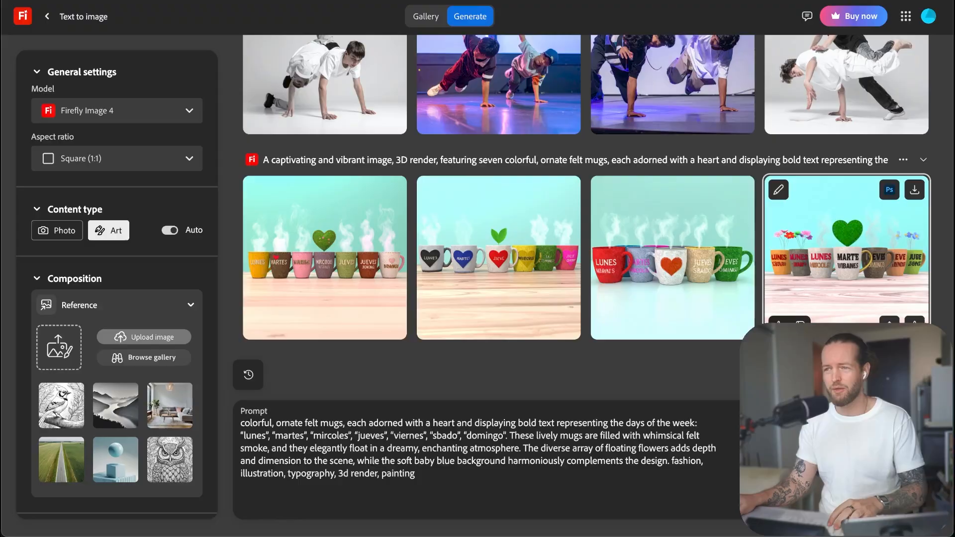
- Replace the Firefly prompt with the copied four-monkey sticker series text and generate the images
left_click(617, 467)
key("ctrl+a")
key("ctrl+v")
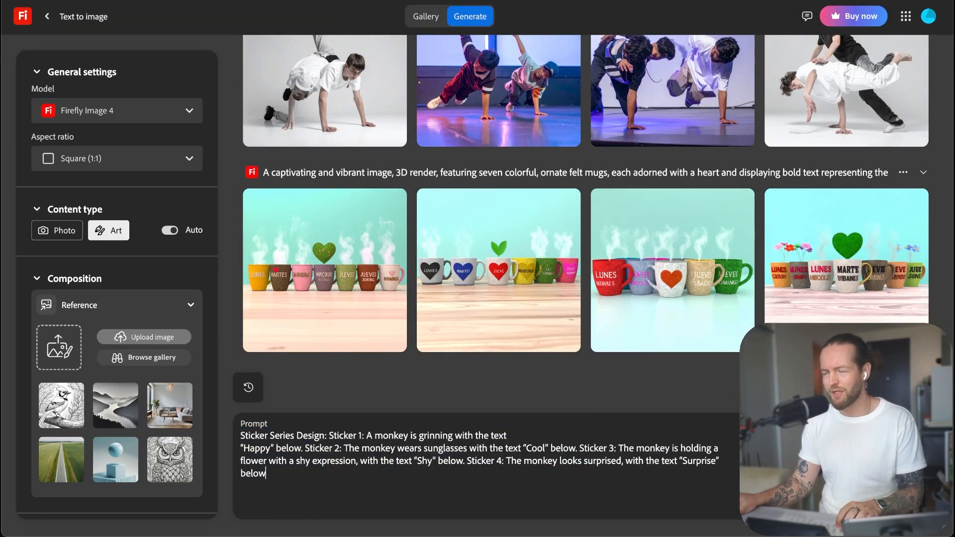
key("Return")
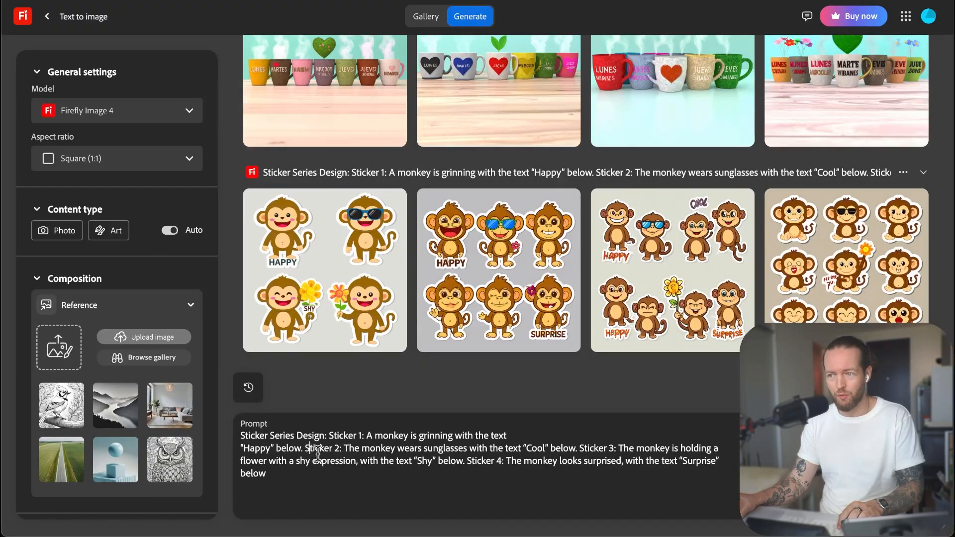
left_click_drag(318, 453, 409, 473)
left_click(502, 379)
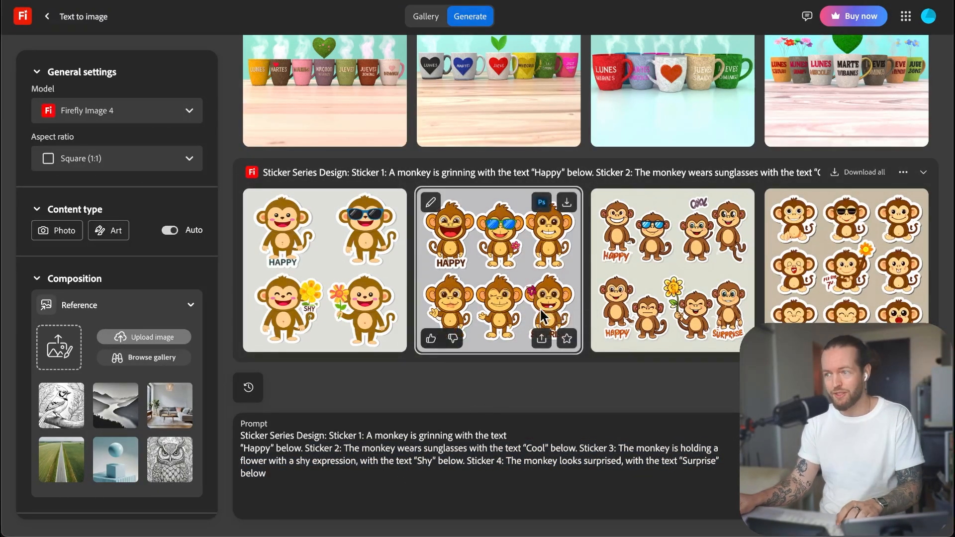
- Download the first monkey sticker image and add it to Airtable as Sticker Design under Adobe Firefly 4
mouse_move(658, 247)
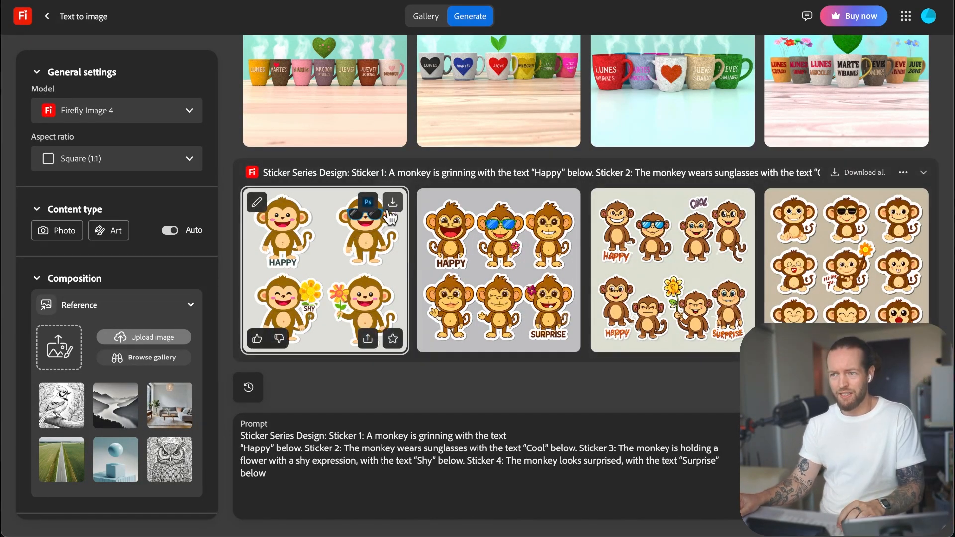
left_click(393, 208)
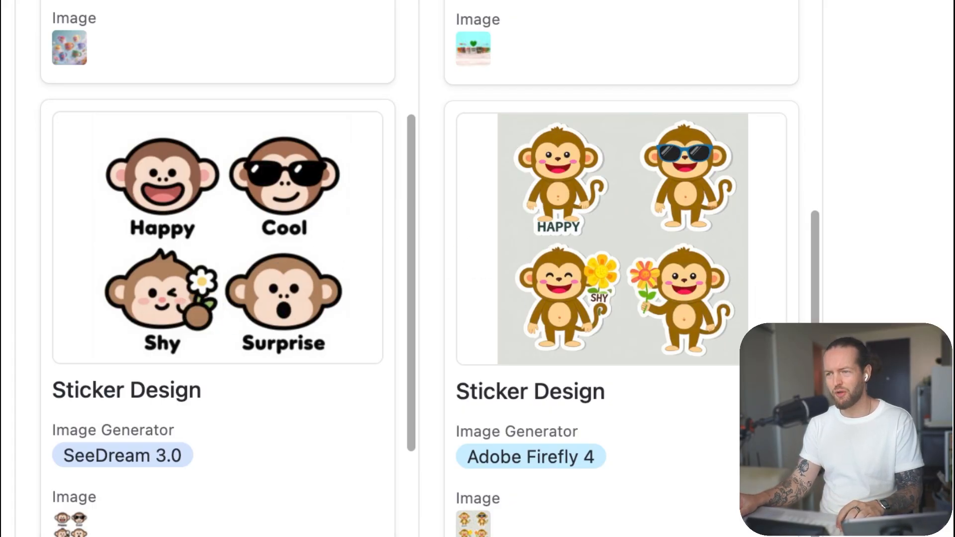
- Open the SeeDream 3.0 Chibi Street Dance record in Airtable and copy its prompt from the hidden fields
scroll(315, 440, "down", 10)
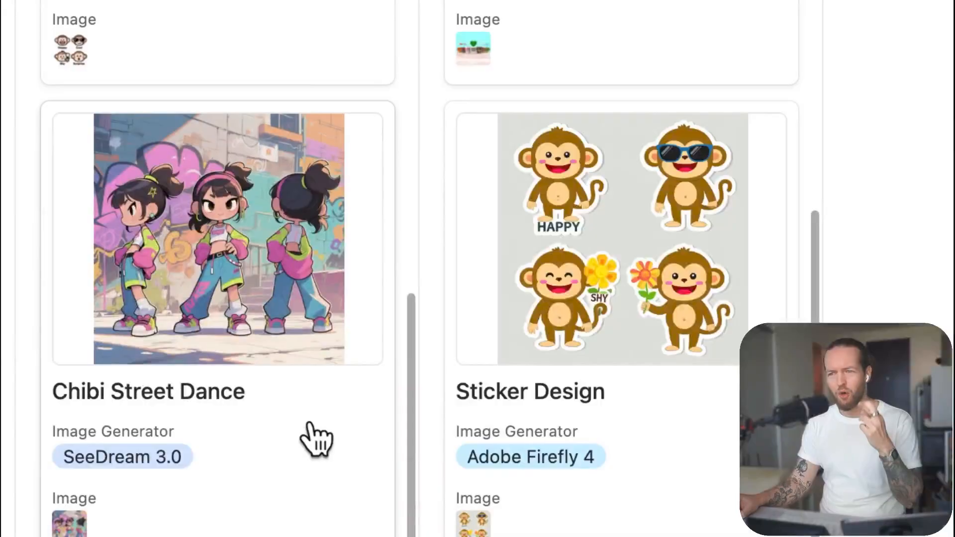
left_click(257, 409)
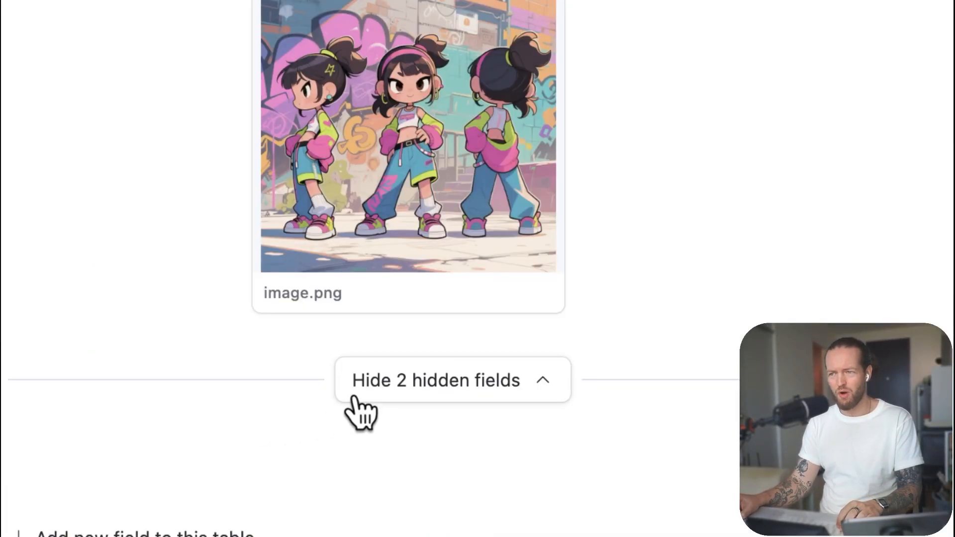
left_click(383, 372)
key("super+a")
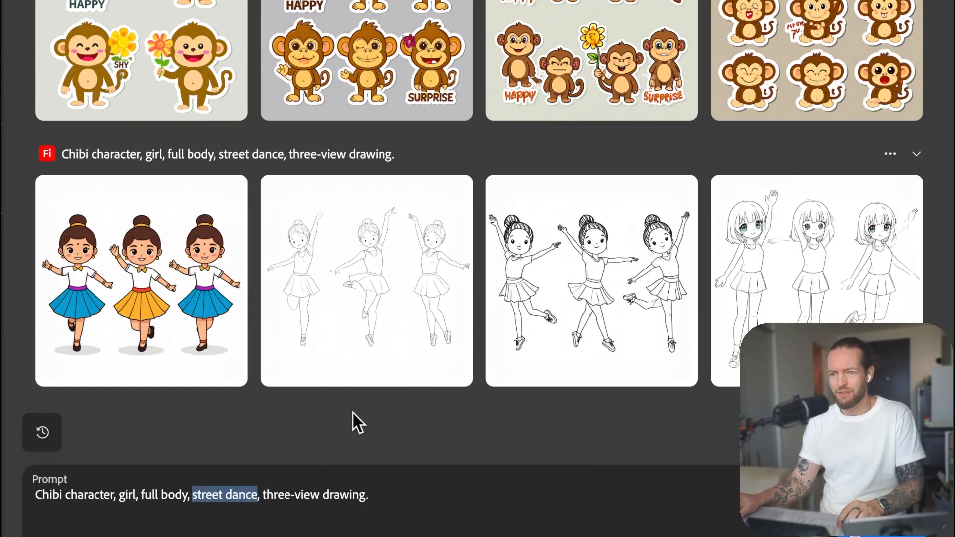
- Generate the chibi street dance images again with the Auto content type off and download the third result
left_click(443, 399)
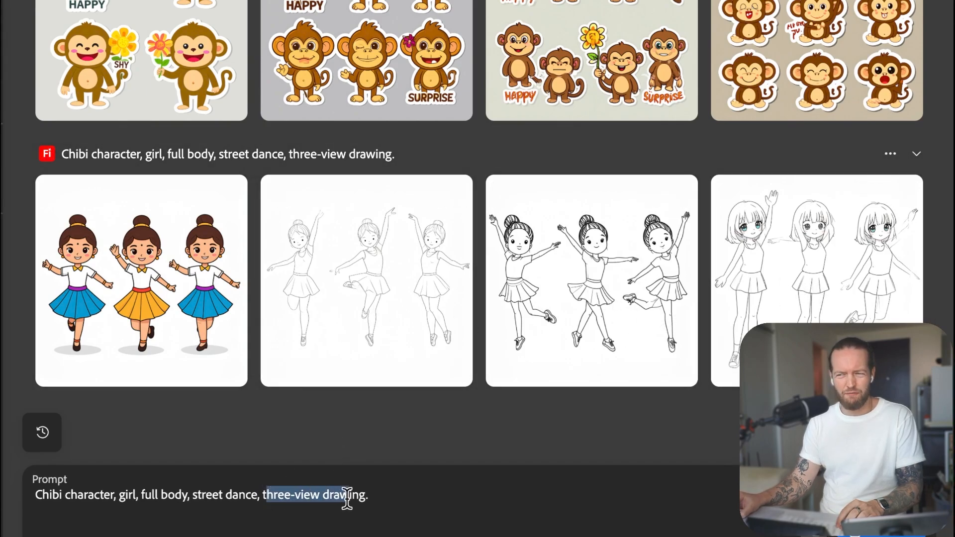
left_click(441, 431)
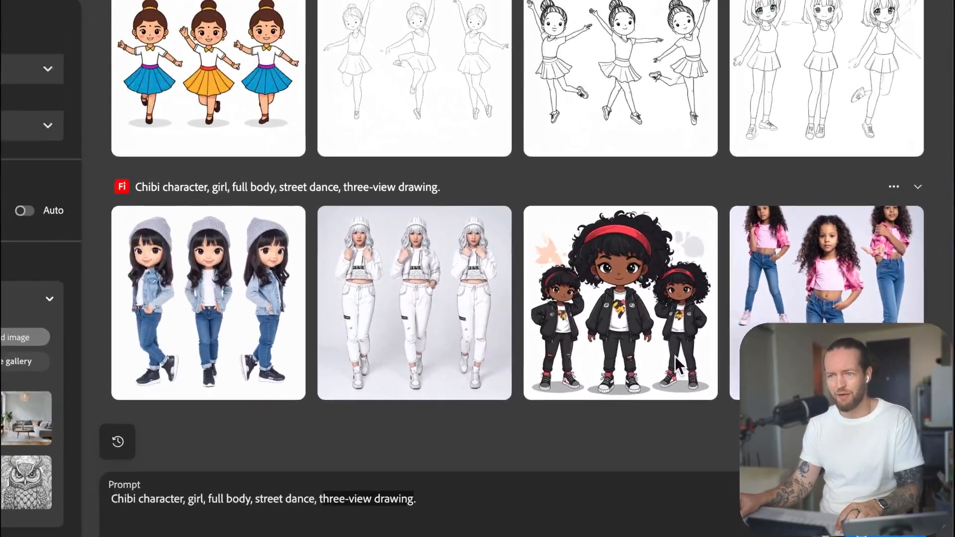
left_click(696, 228)
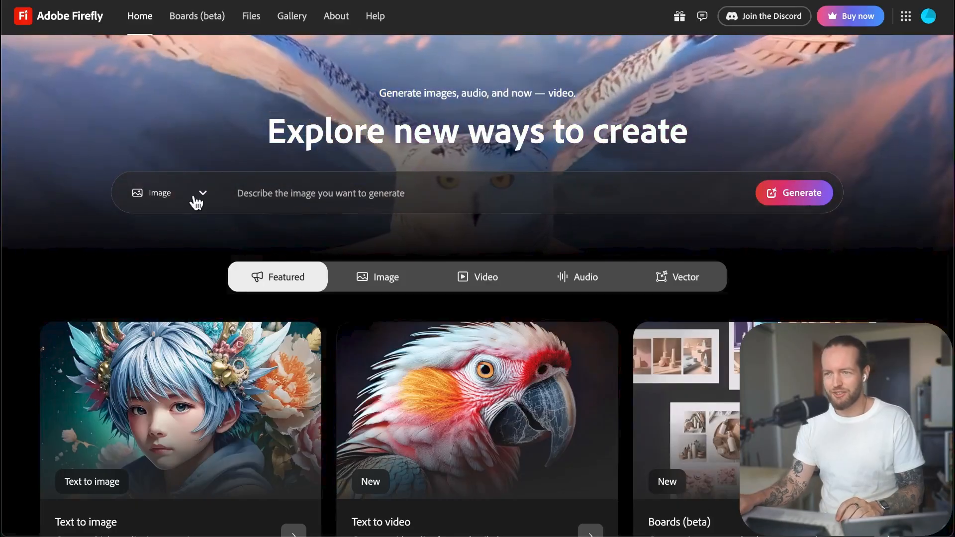
- Switch the generation type on the Firefly home page from image to Video
left_click(200, 195)
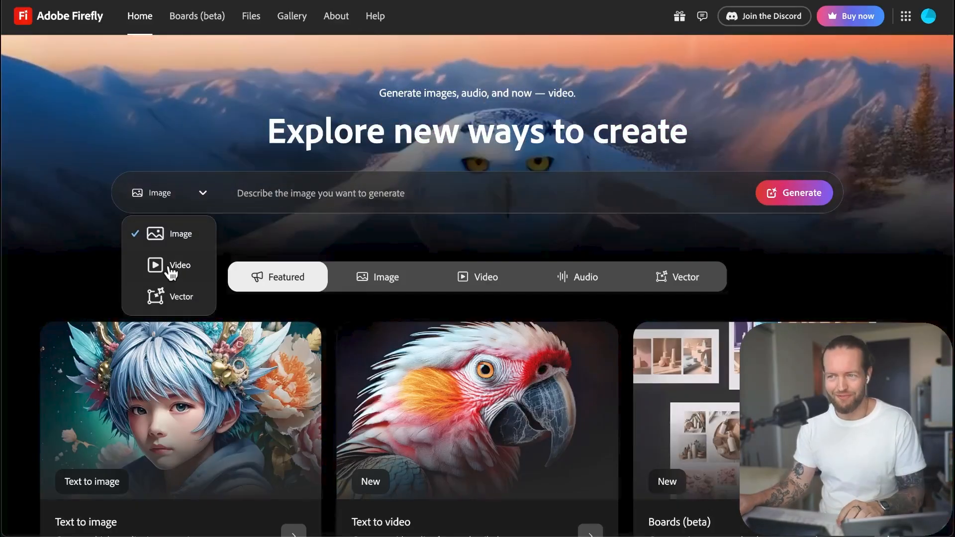
left_click(169, 268)
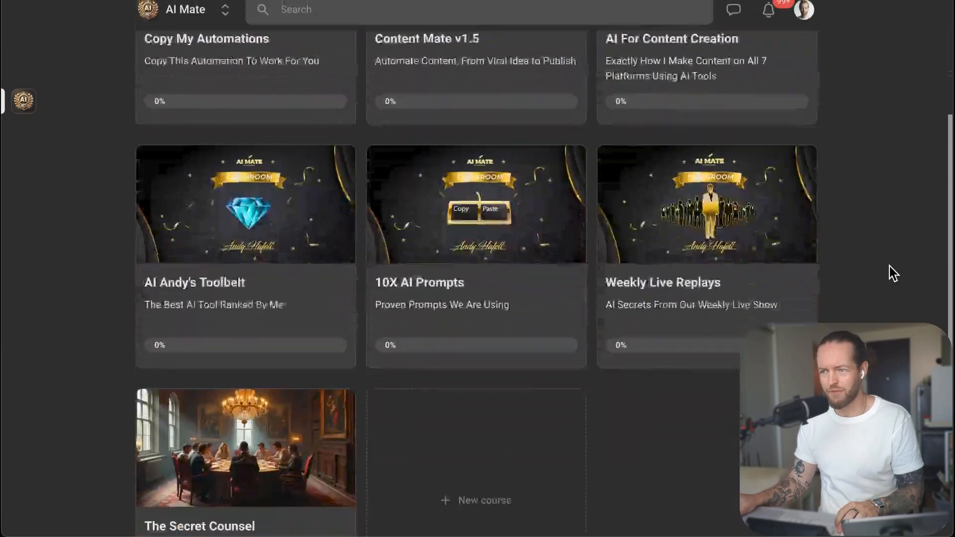
- Open the 10X AI Prompts course in the AI Mate classroom and read the camera prompts under Best AI Video Gen Prompts
scroll(889, 267, "down", 1)
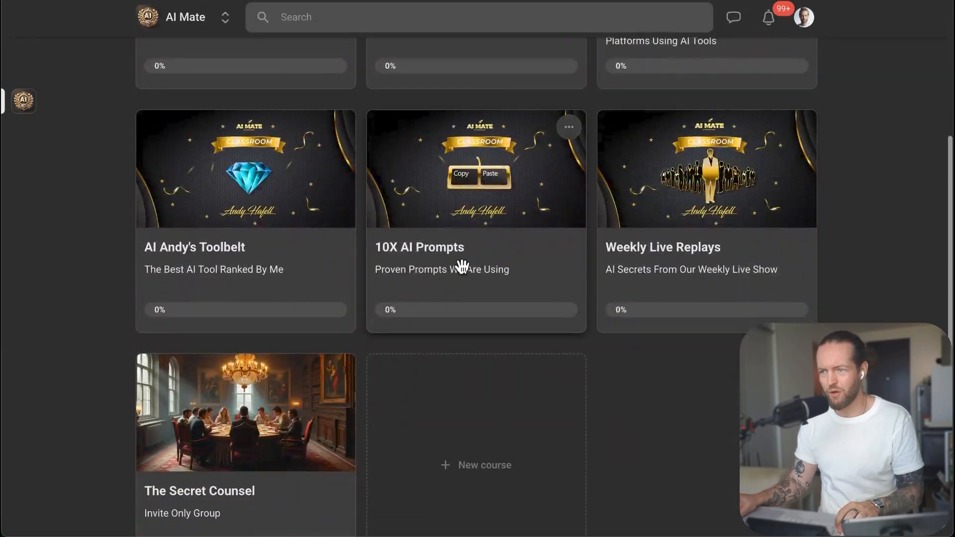
left_click(485, 272)
scroll(572, 379, "down", 3)
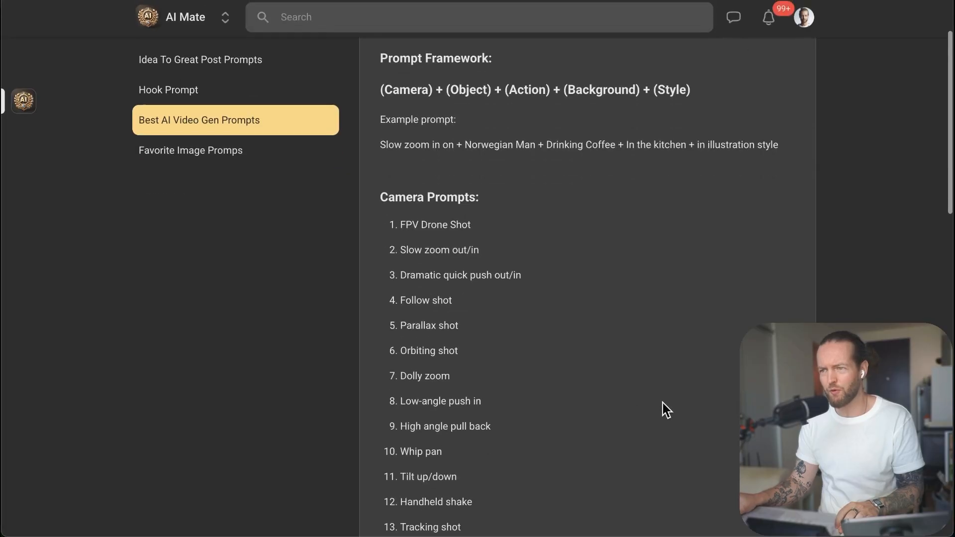
scroll(726, 453, "down", 5)
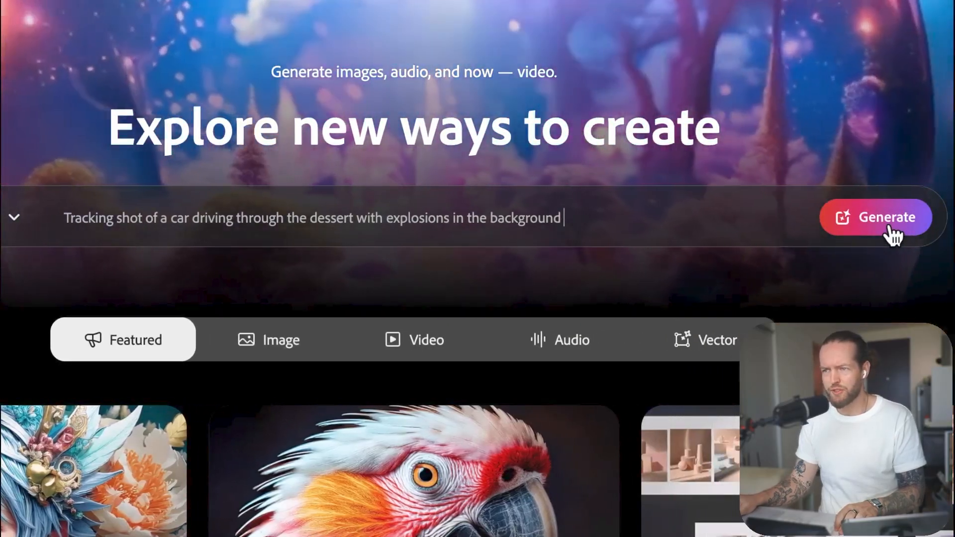
- Generate a video from "Tracking shot of a car driving through the dessert with explosions in the background", using a complimentary generation
left_click(889, 226)
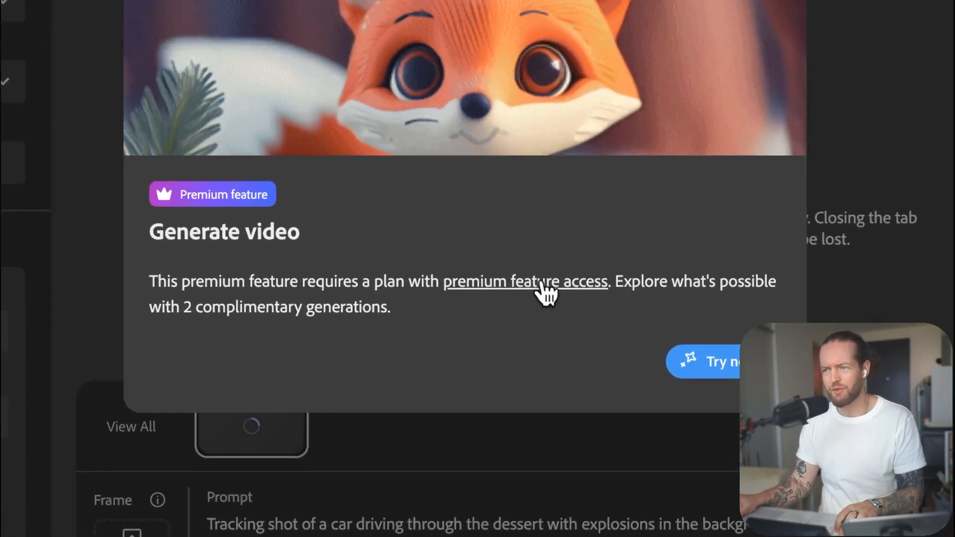
left_click(685, 365)
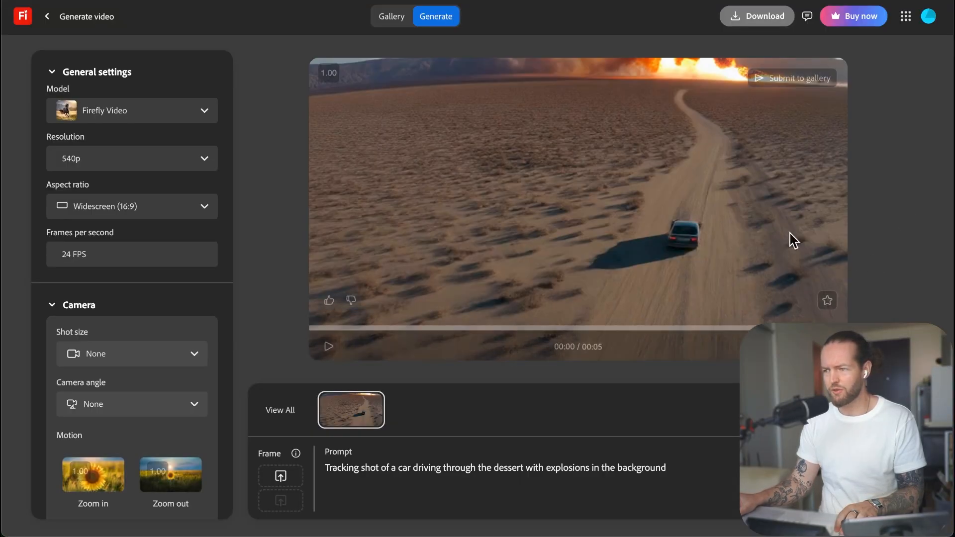
- Play the generated desert car video full screen several times to judge its motion and explosions
double_click(685, 225)
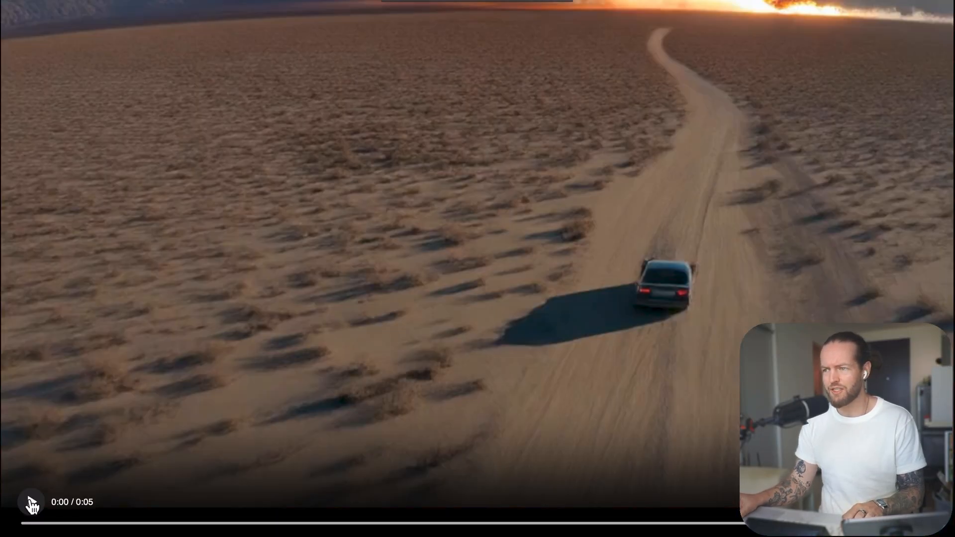
left_click(30, 503)
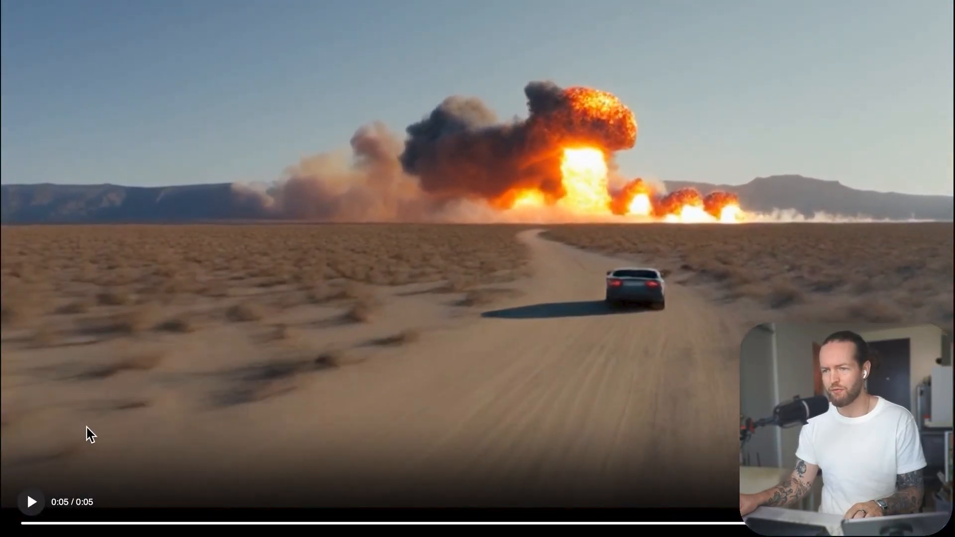
left_click(31, 503)
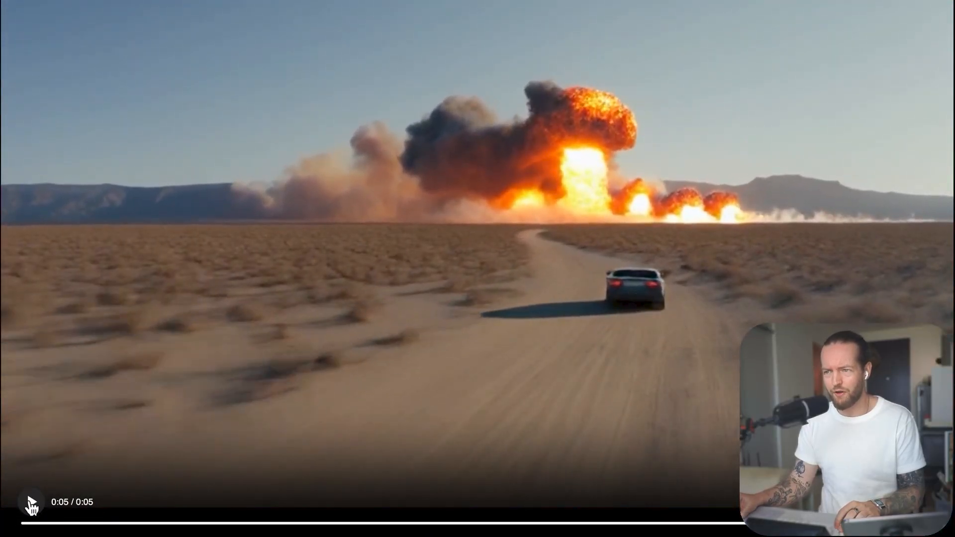
left_click(31, 503)
left_click(551, 263)
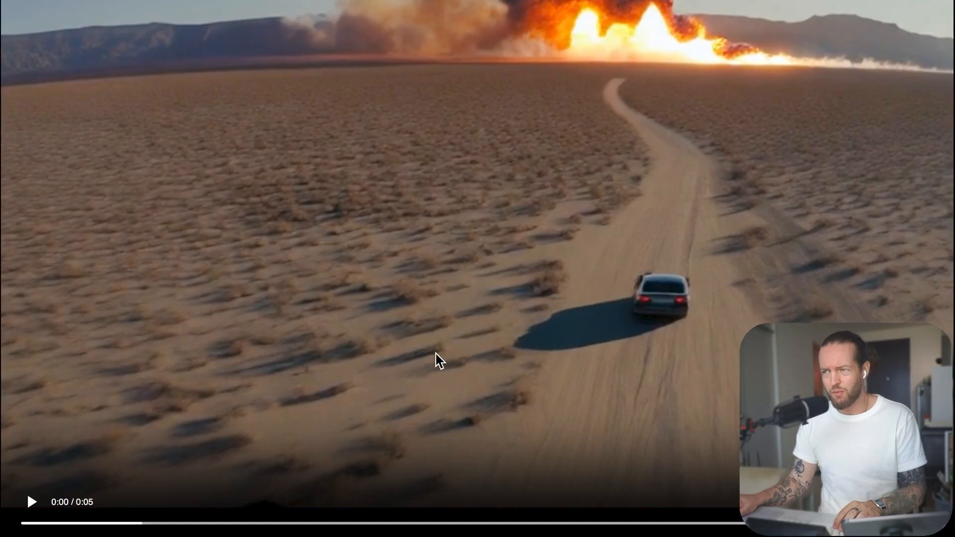
left_click(499, 349)
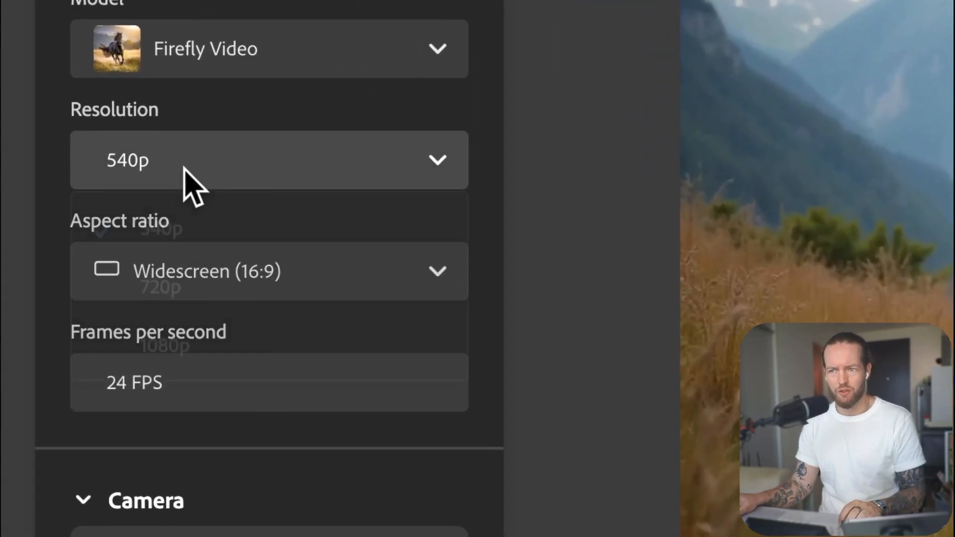
- Examine the video generator's resolution and aspect ratio options, camera motion presets and advanced seed setting
left_click(152, 167)
left_click(52, 283)
left_click(241, 281)
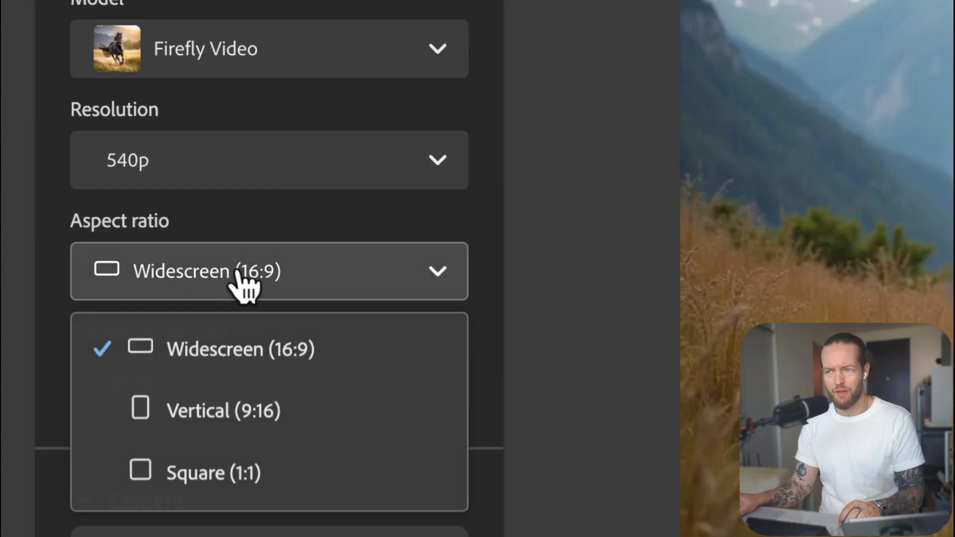
left_click(53, 286)
scroll(90, 274, "down", 4)
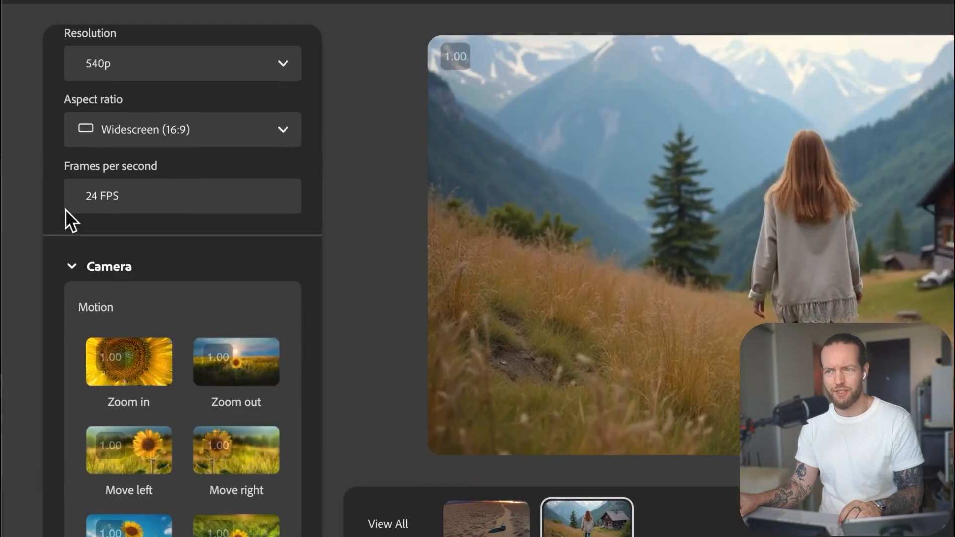
scroll(55, 214, "down", 3)
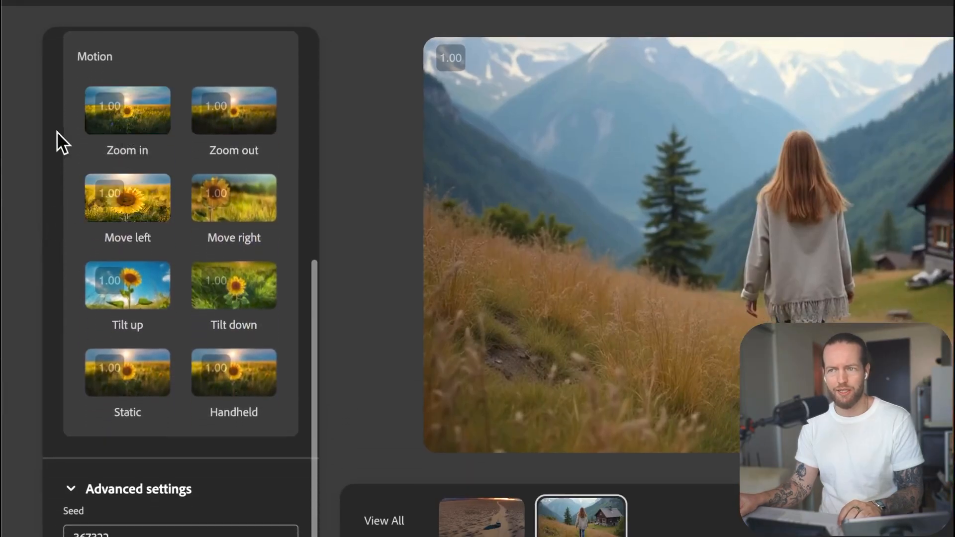
scroll(55, 139, "up", 1)
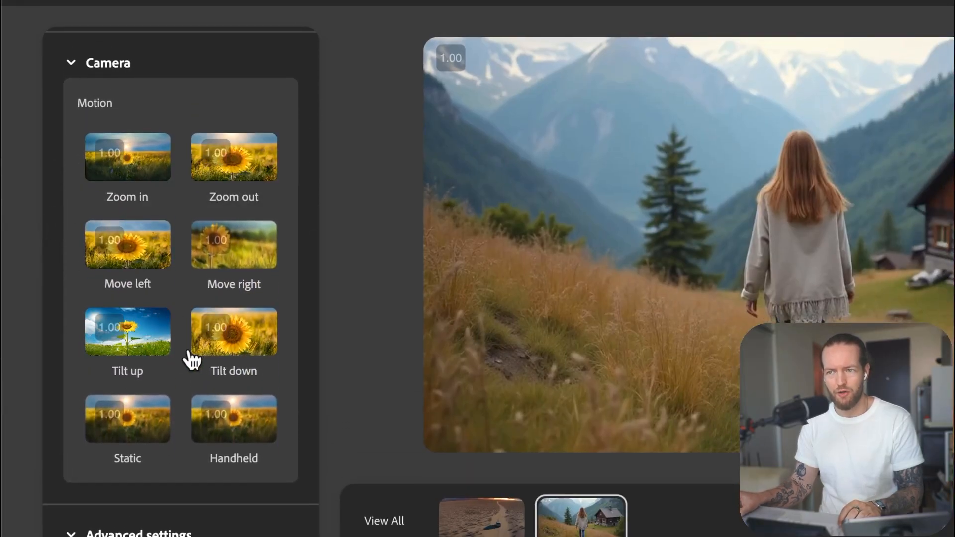
scroll(179, 363, "down", 1)
scroll(93, 465, "down", 2)
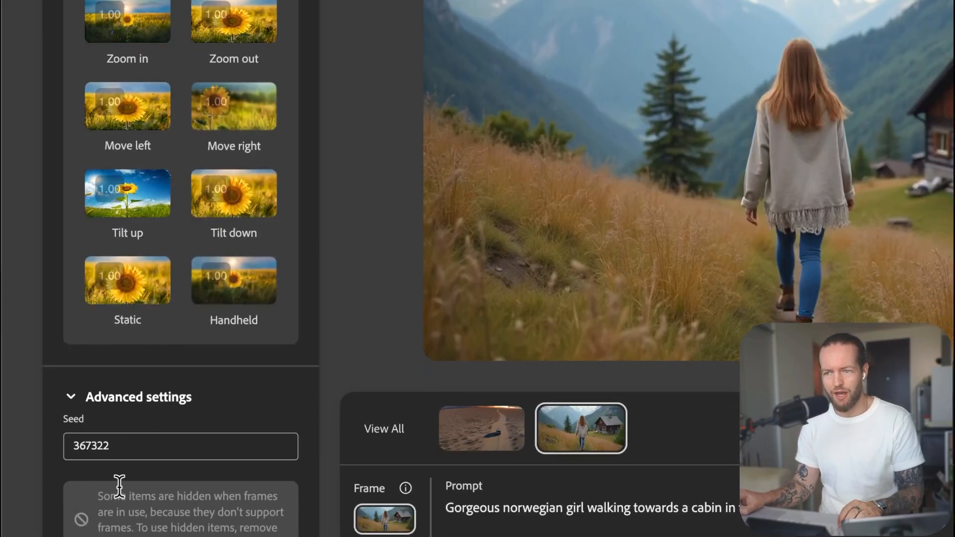
scroll(120, 485, "down", 2)
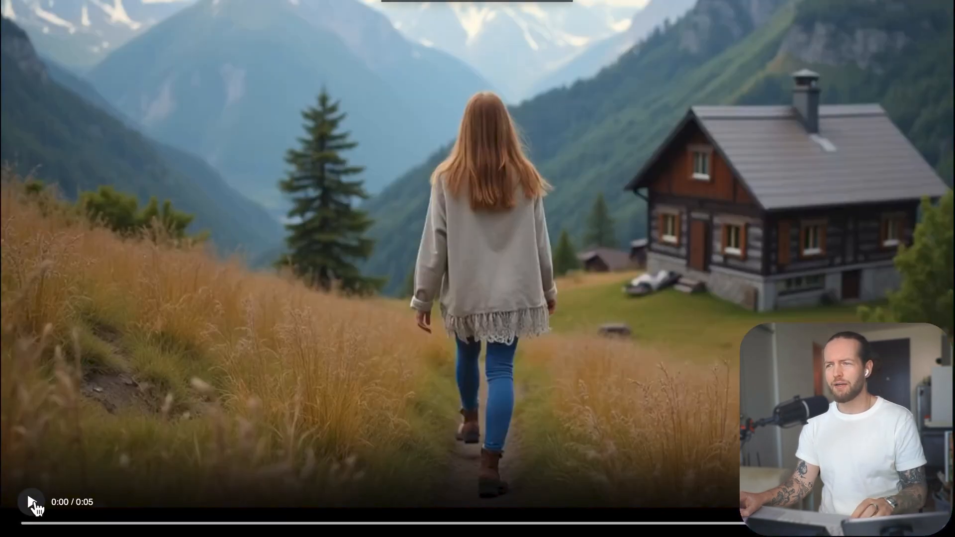
- Replay the video of the girl walking towards the mountain cabin full screen, exit the player and download the video
left_click(32, 502)
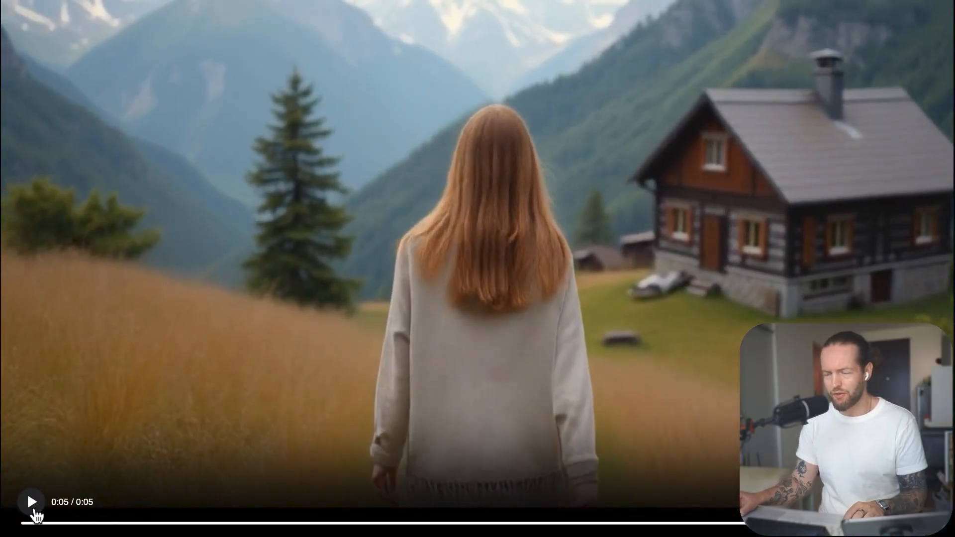
left_click(32, 504)
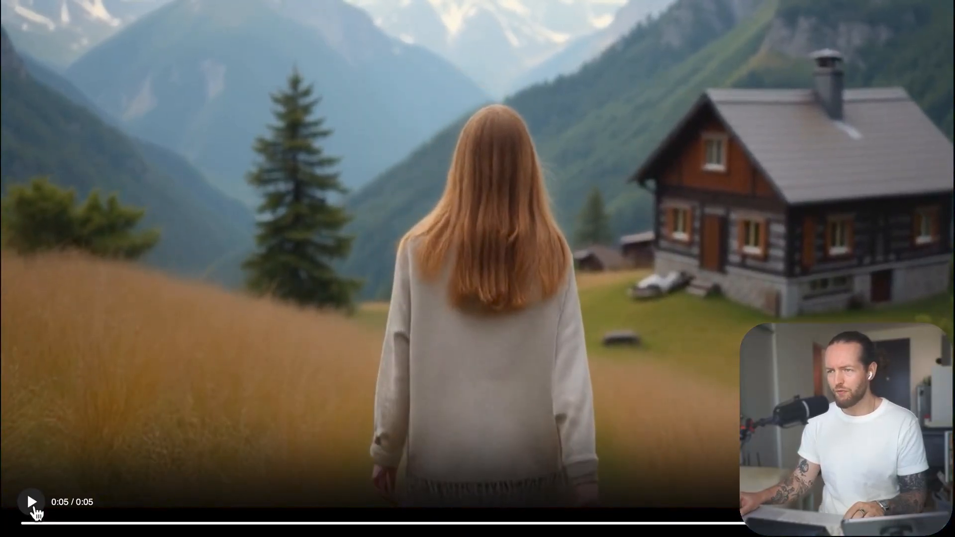
left_click(33, 503)
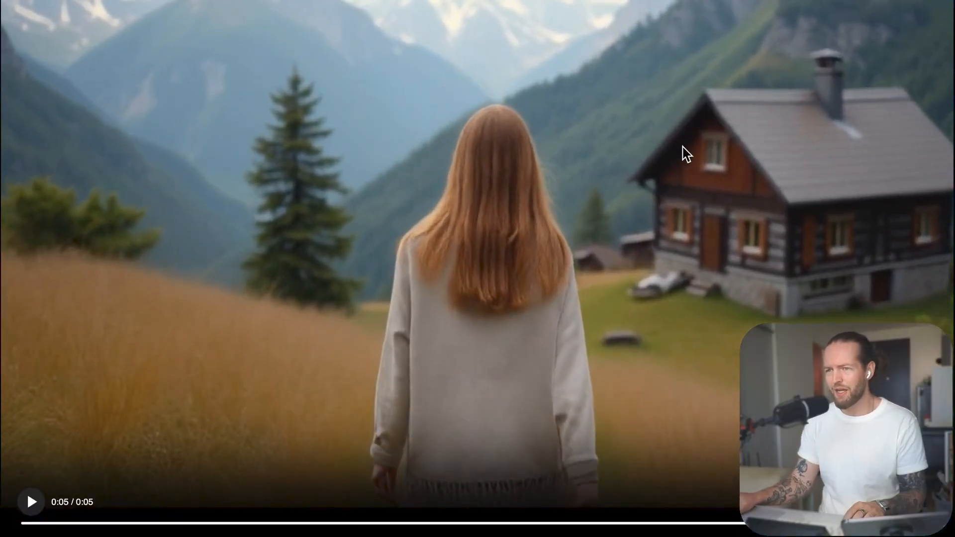
left_click(31, 504)
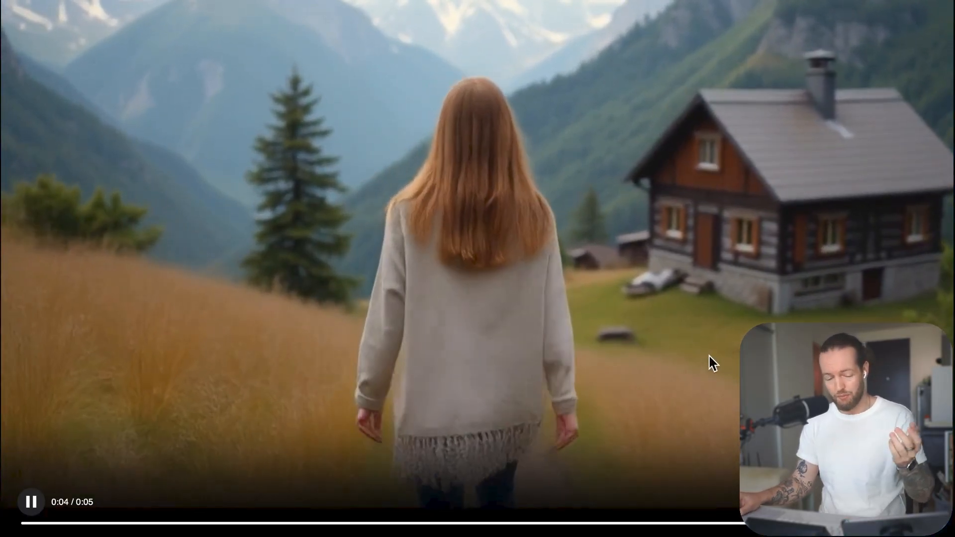
key("Escape")
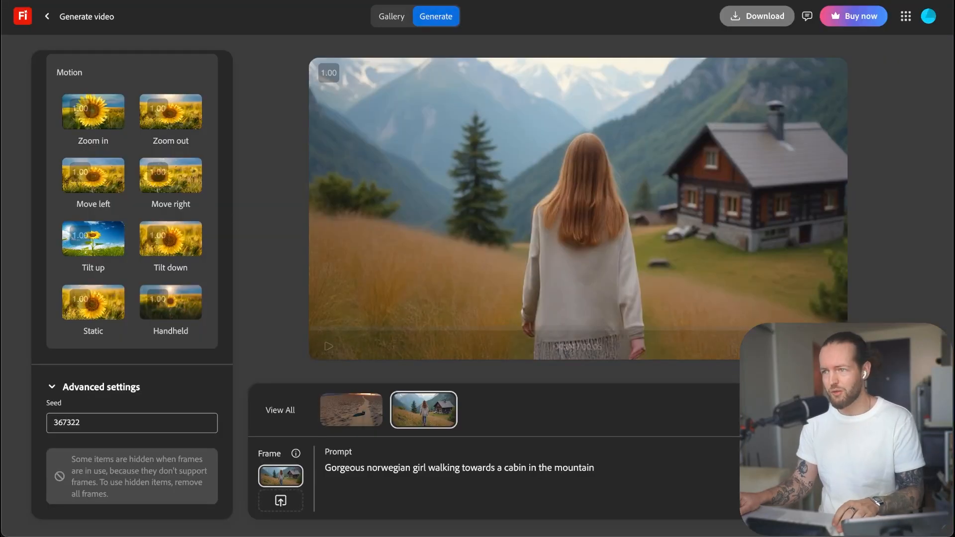
left_click(757, 16)
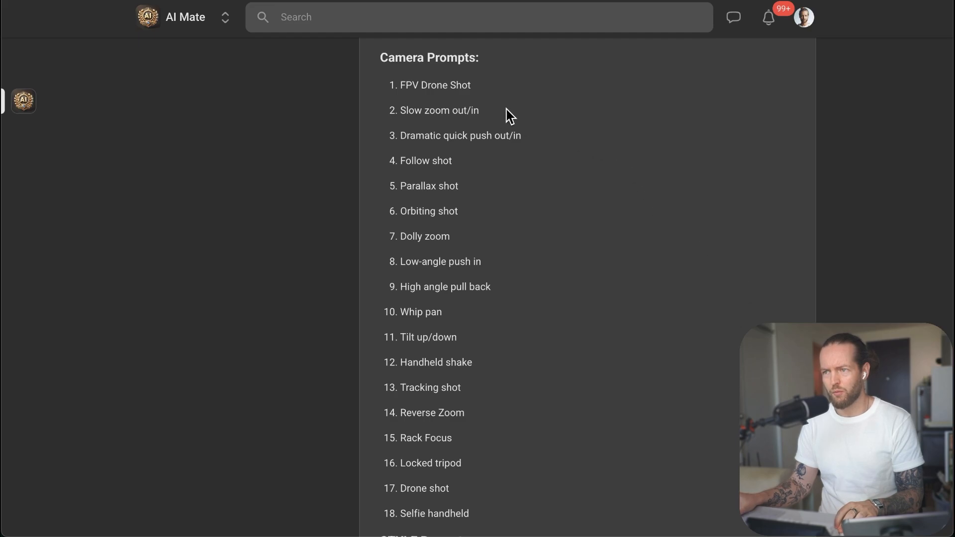
- Review the camera prompts list and the Adobe Firefly Standard plan's monthly price, video allowance, unlimited image features and cloud storage
left_click_drag(341, 111, 441, 113)
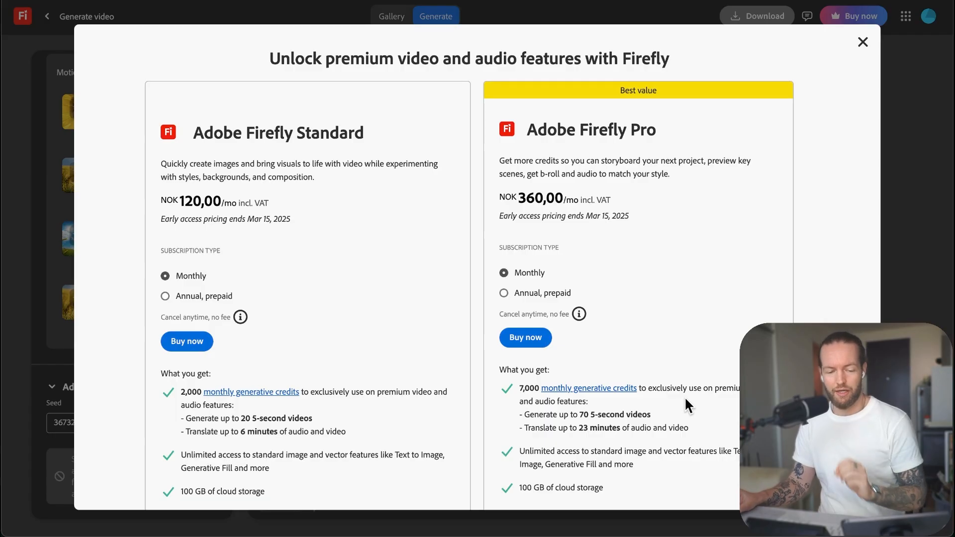
left_click(865, 48)
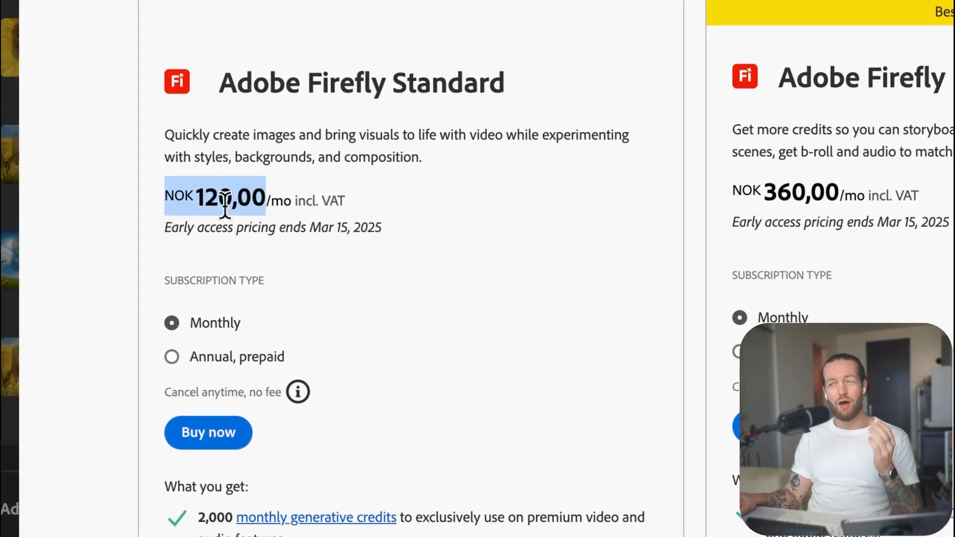
left_click(181, 204)
left_click_drag(196, 197, 217, 204)
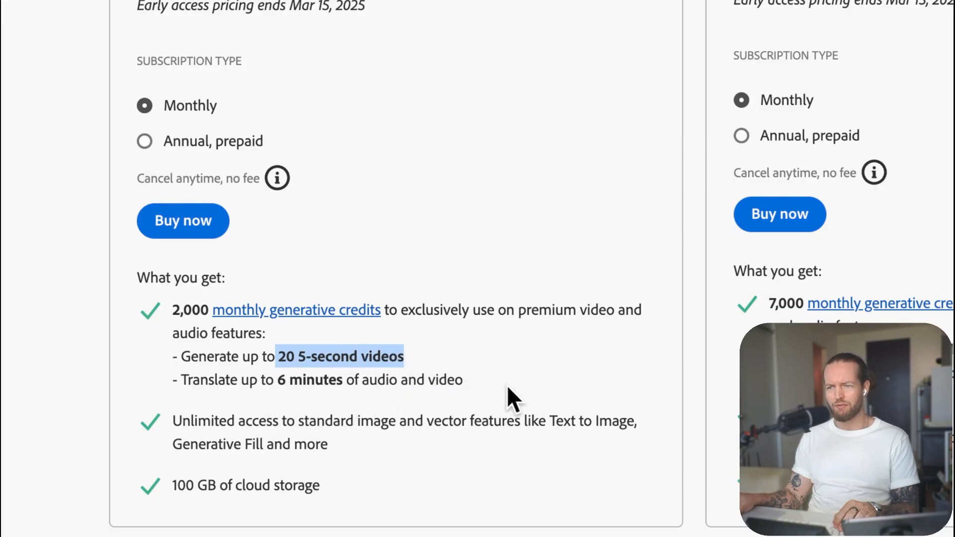
left_click_drag(349, 449, 353, 425)
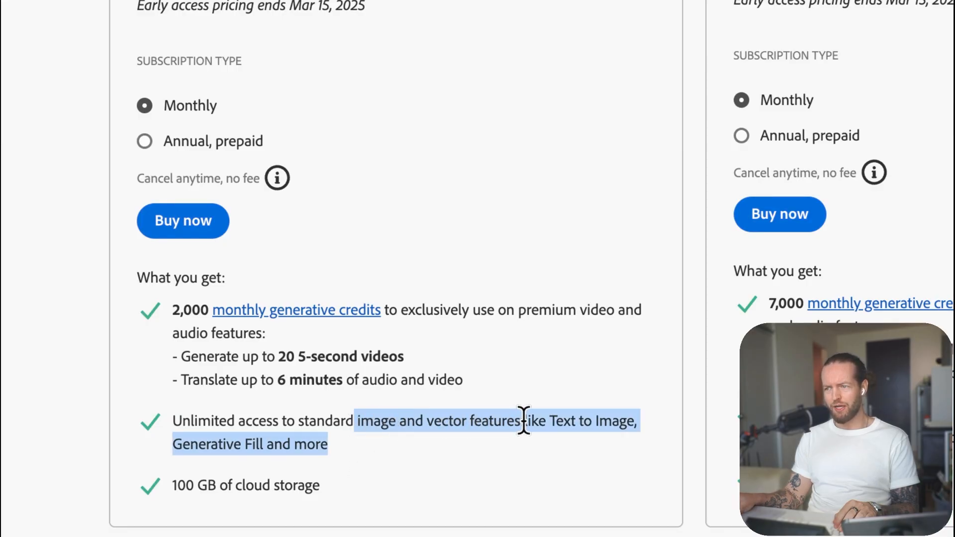
left_click(383, 455)
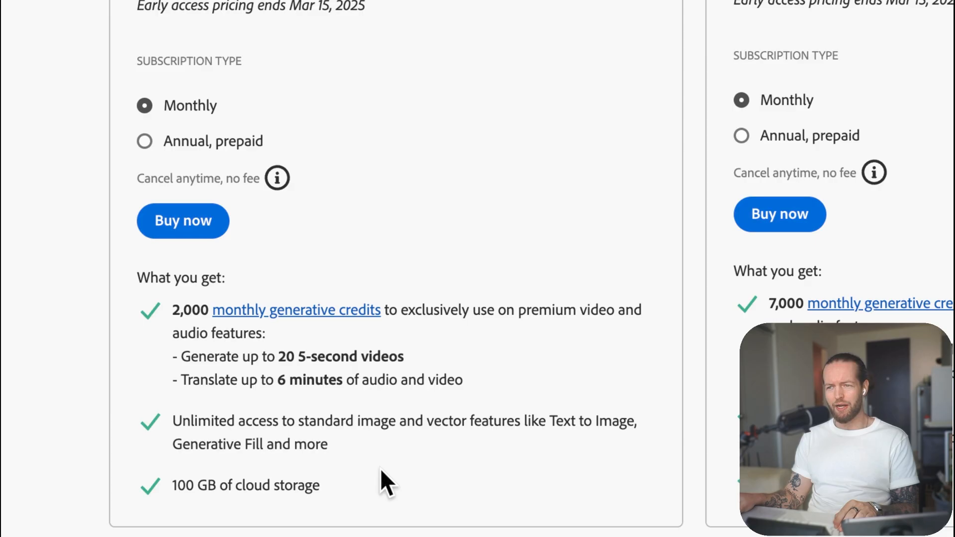
left_click_drag(381, 485, 180, 481)
left_click(548, 475)
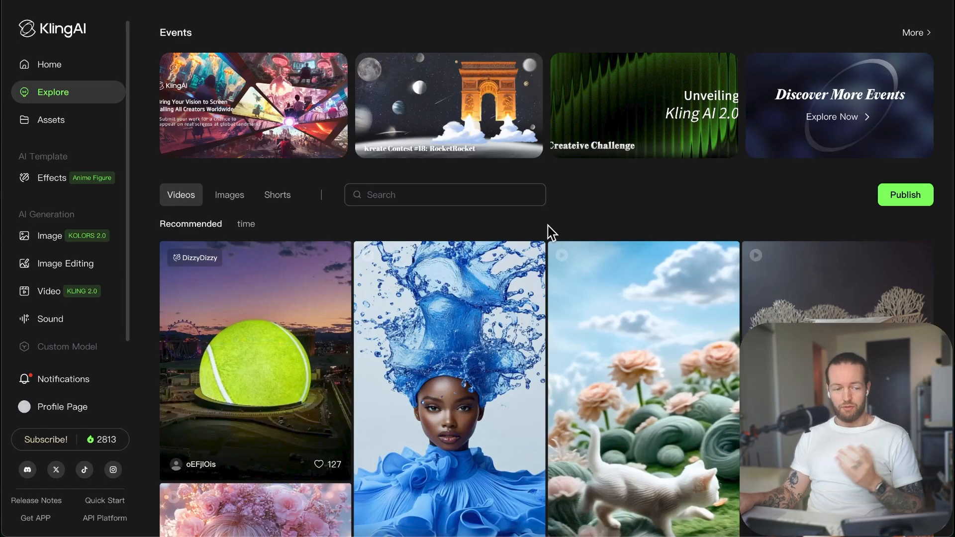
- Browse the recommended community videos in Kling AI and view "The Racing T-REX" and "Mission Mars — Accomplished!"
scroll(549, 232, "down", 10)
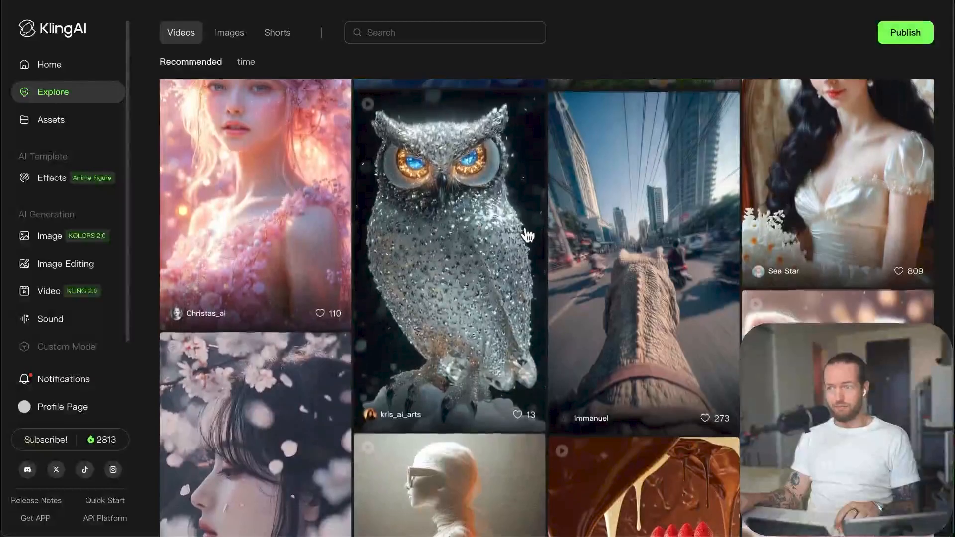
left_click(582, 234)
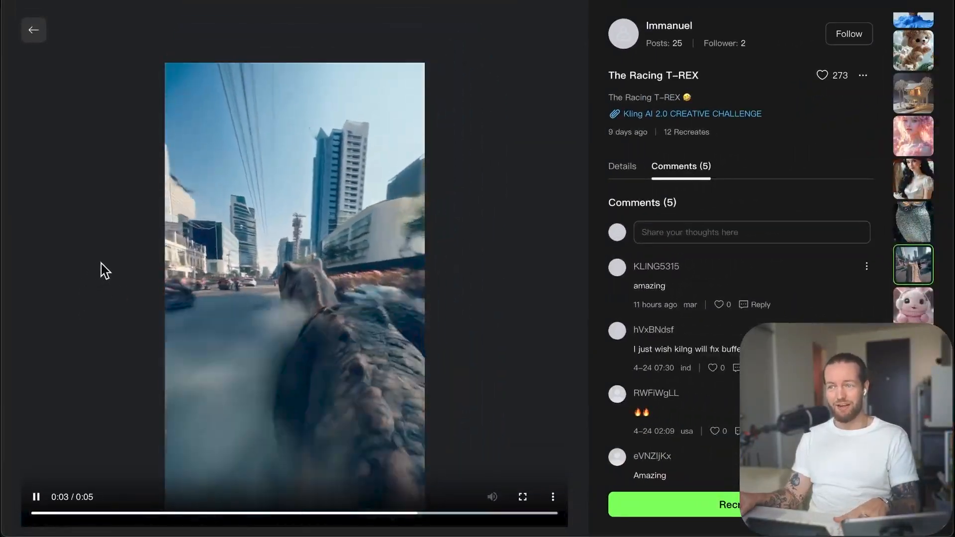
key("Escape")
scroll(544, 315, "down", 8)
left_click(538, 313)
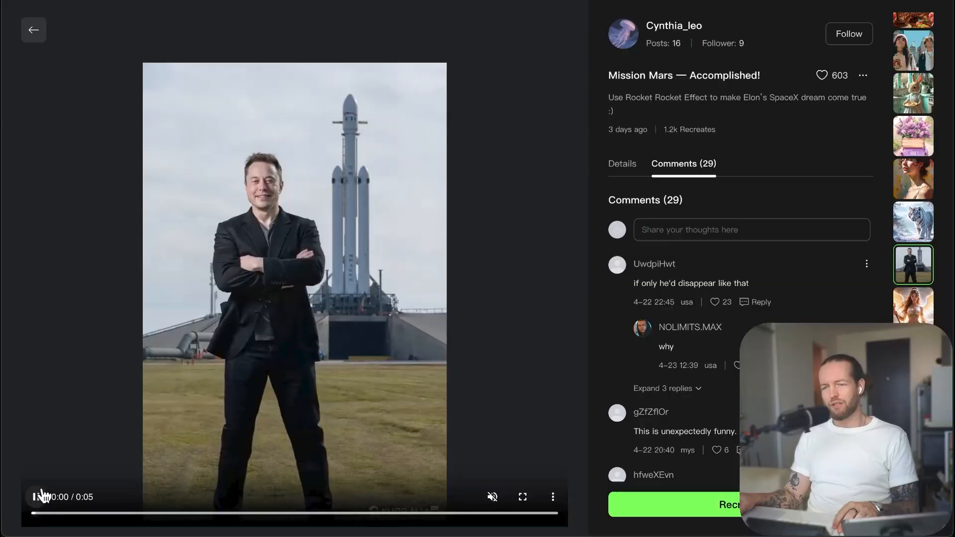